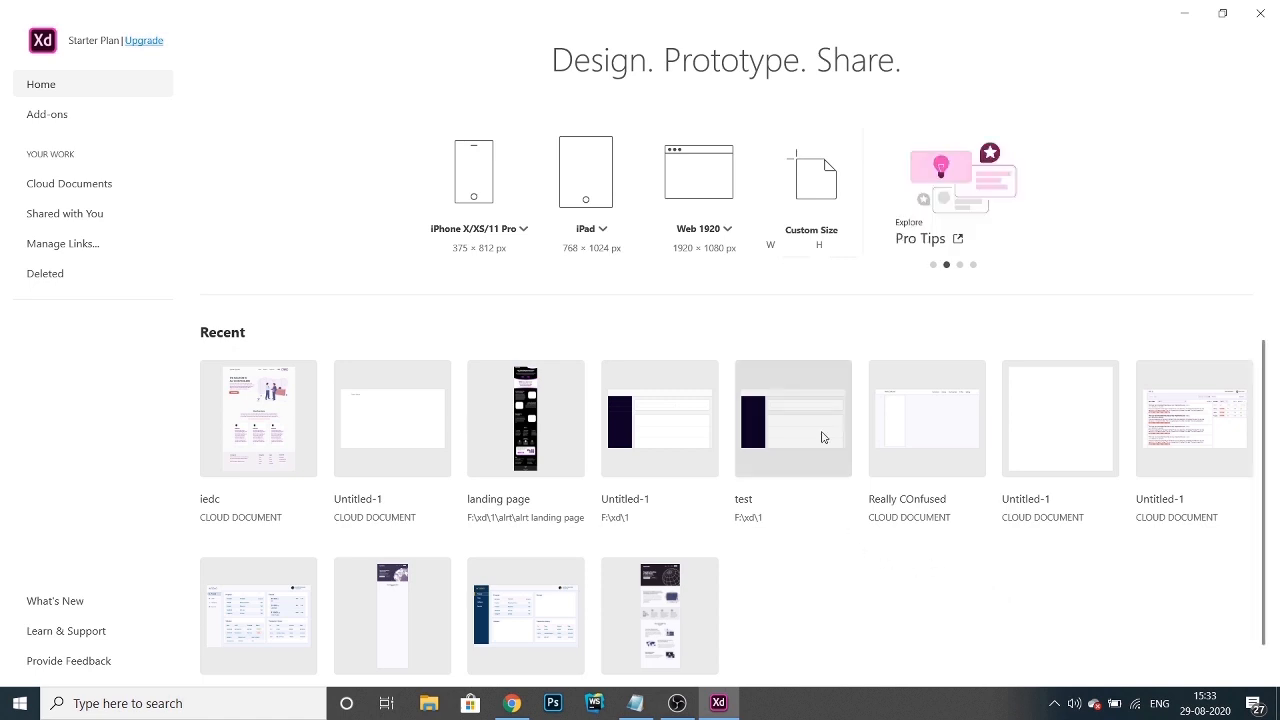
- Create a new document with a Web 1366 (1366 × 768) artboard
{"action": "left_click", "coordinate": [728, 231]}
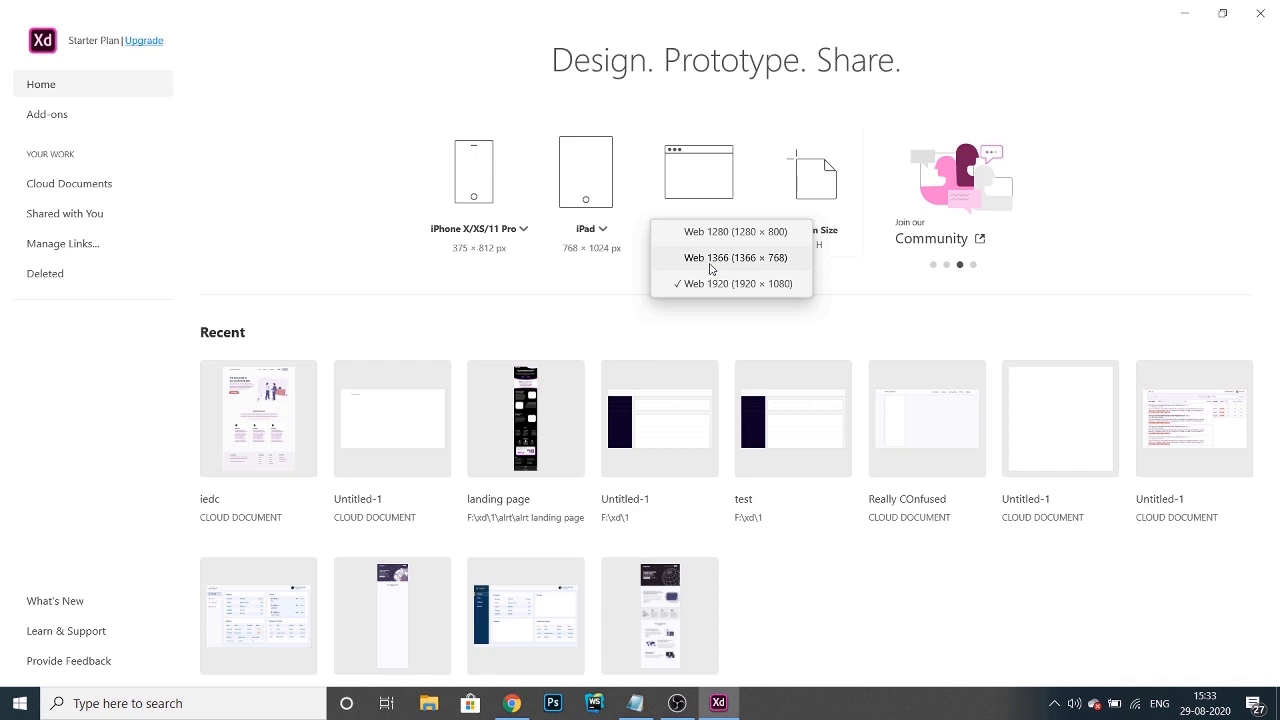
{"action": "left_click", "coordinate": [709, 262]}
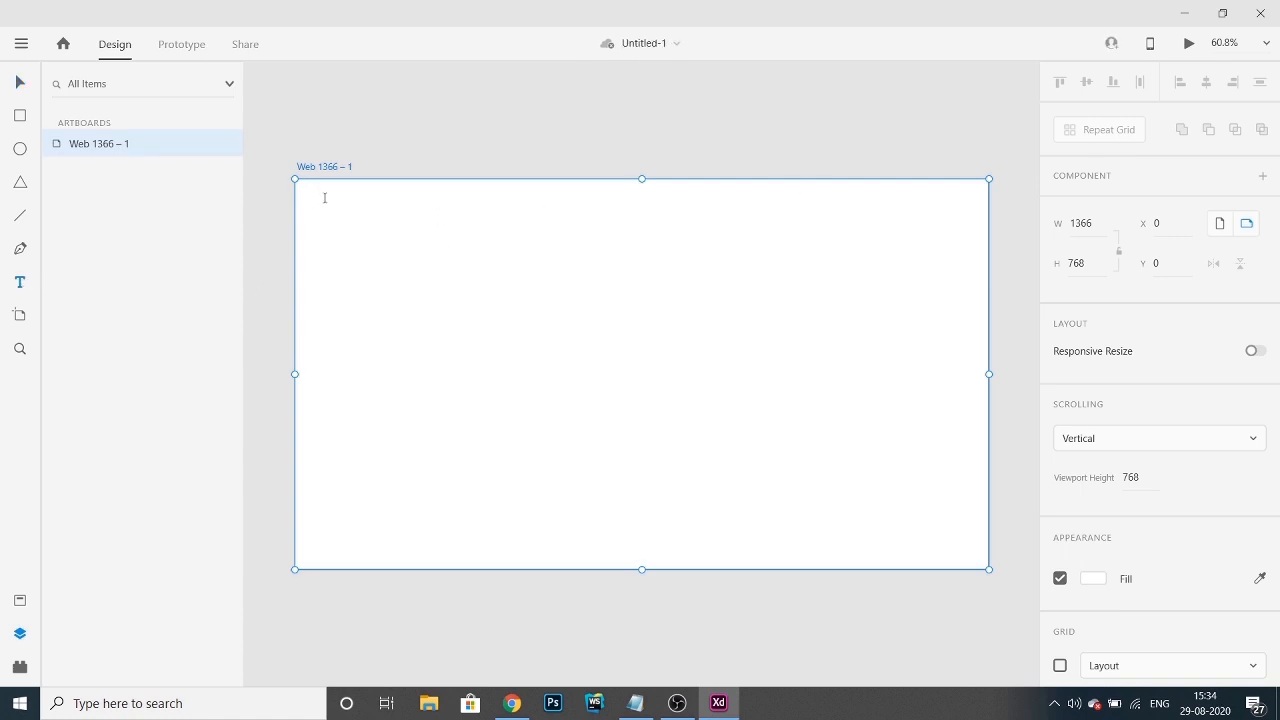
- Add the text "Lorem Ipsum" in the upper-left corner of the artboard
{"action": "left_click", "coordinate": [324, 212]}
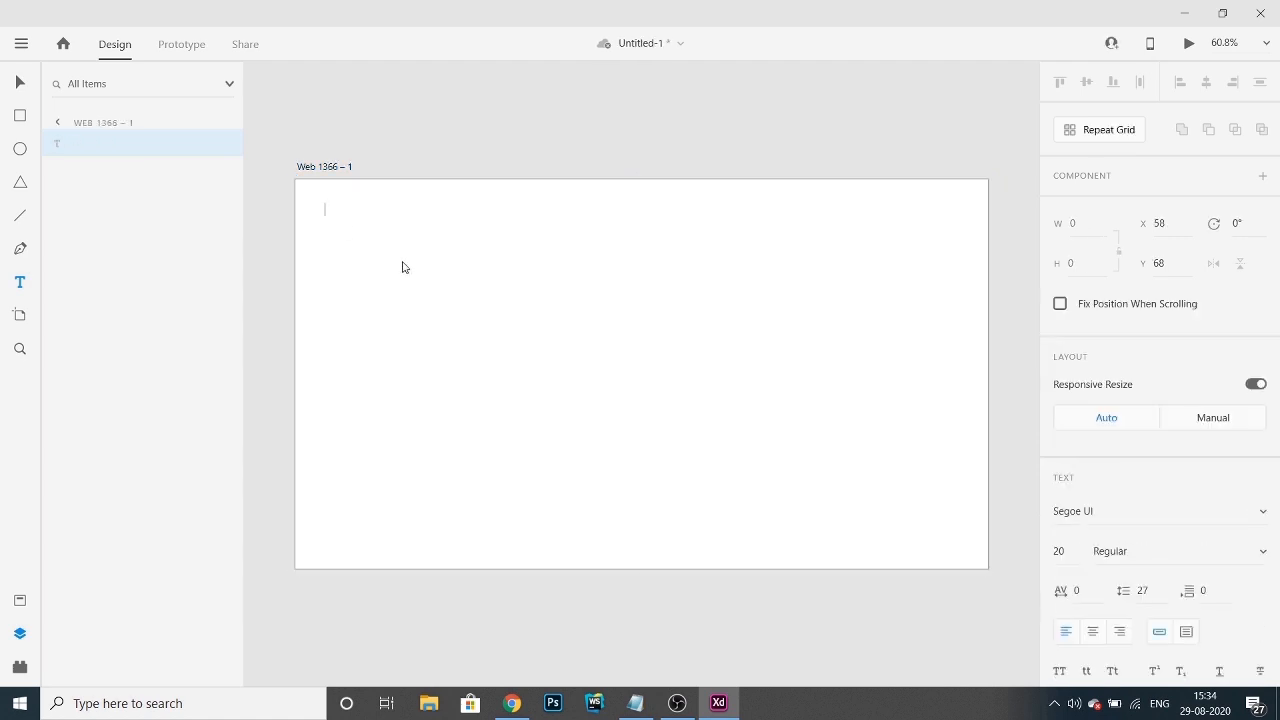
{"action": "type", "text": "Lorem IPsu"}
{"action": "type", "text": "sum"}
{"action": "type", "text": "p"}
{"action": "key", "text": "Return"}
{"action": "key", "text": "BackSpace"}
{"action": "key", "text": "Escape"}
- Format the Lorem Ipsum text in Josefin Sans, size 32, SemiBold
{"action": "scroll", "coordinate": [1120, 450], "scroll_direction": "down", "scroll_amount": 2}
{"action": "left_click", "coordinate": [1106, 419]}
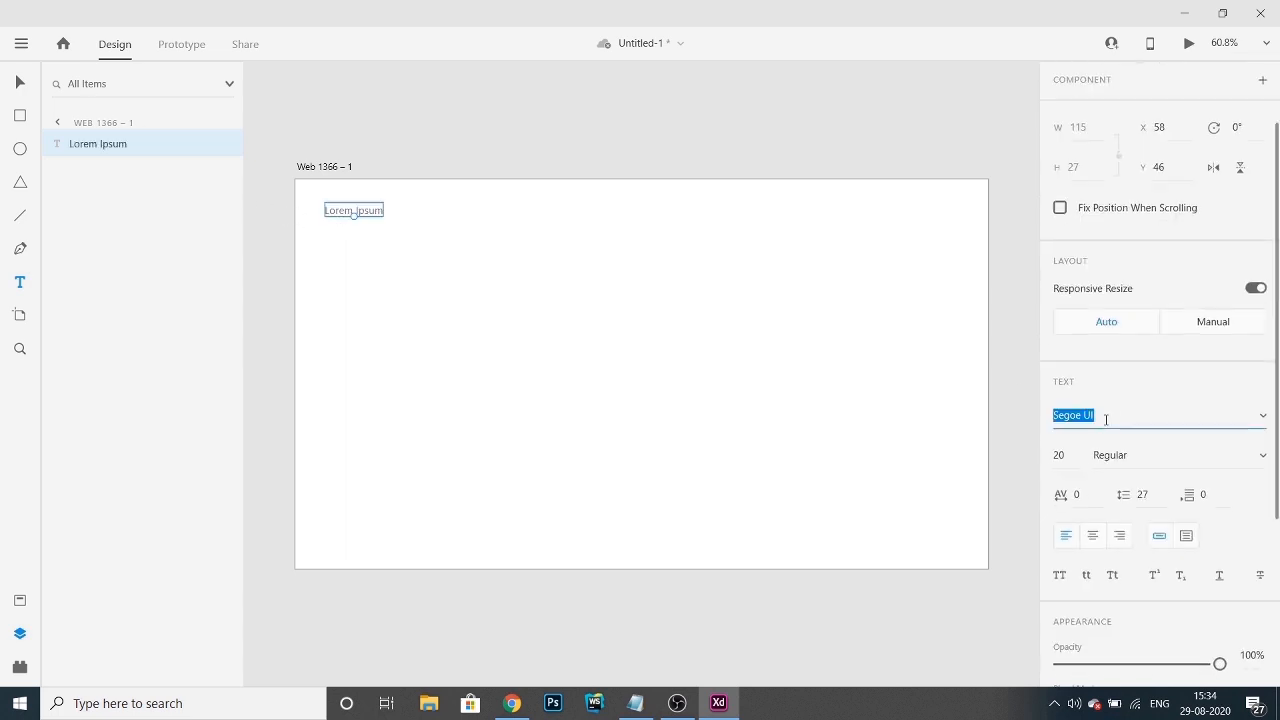
{"action": "type", "text": "Josefin Sans"}
{"action": "key", "text": "Return"}
{"action": "left_click", "coordinate": [1069, 453]}
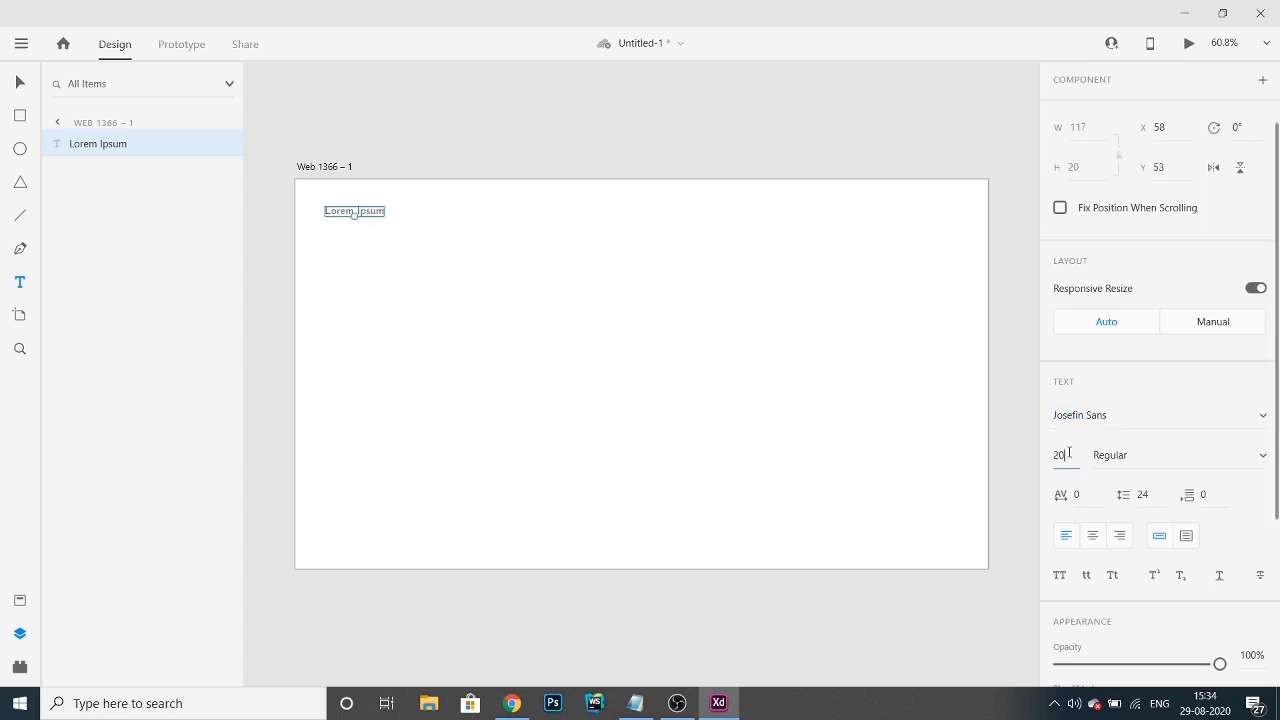
{"action": "key", "text": "BackSpace"}
{"action": "key", "text": "BackSpace"}
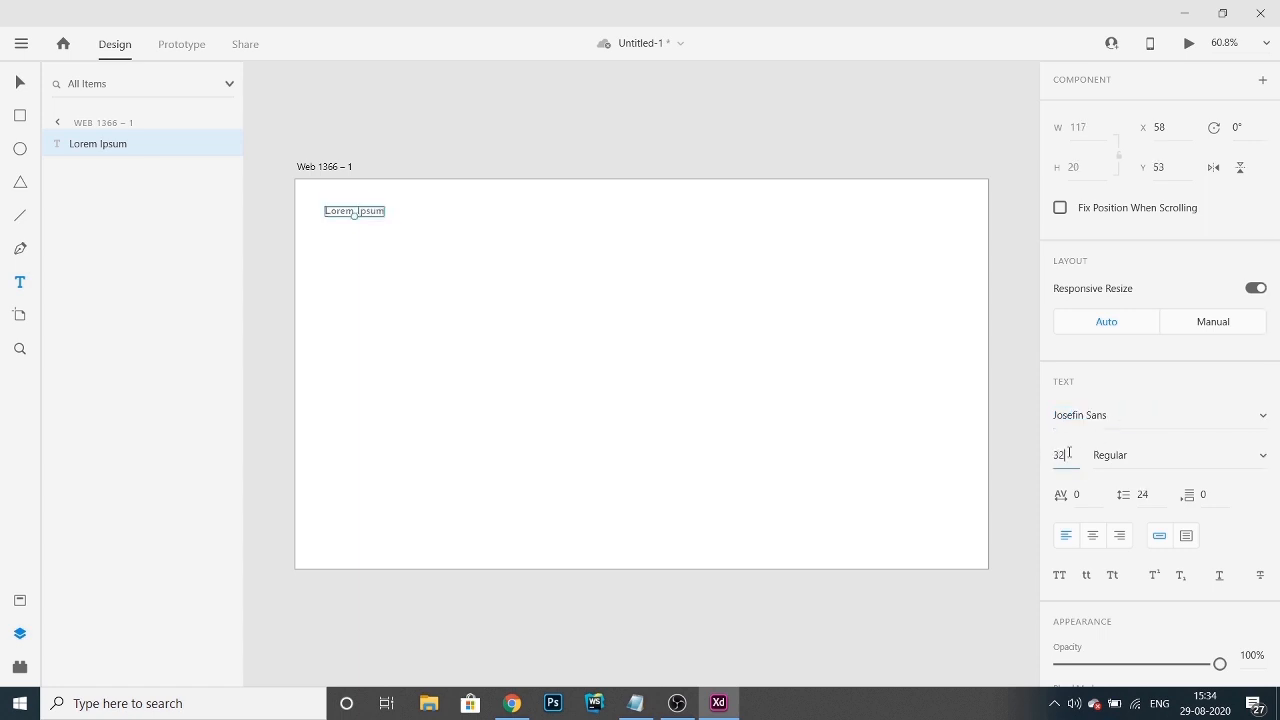
{"action": "type", "text": "32"}
{"action": "key", "text": "Return"}
{"action": "left_click", "coordinate": [1263, 455]}
{"action": "left_click", "coordinate": [1157, 494]}
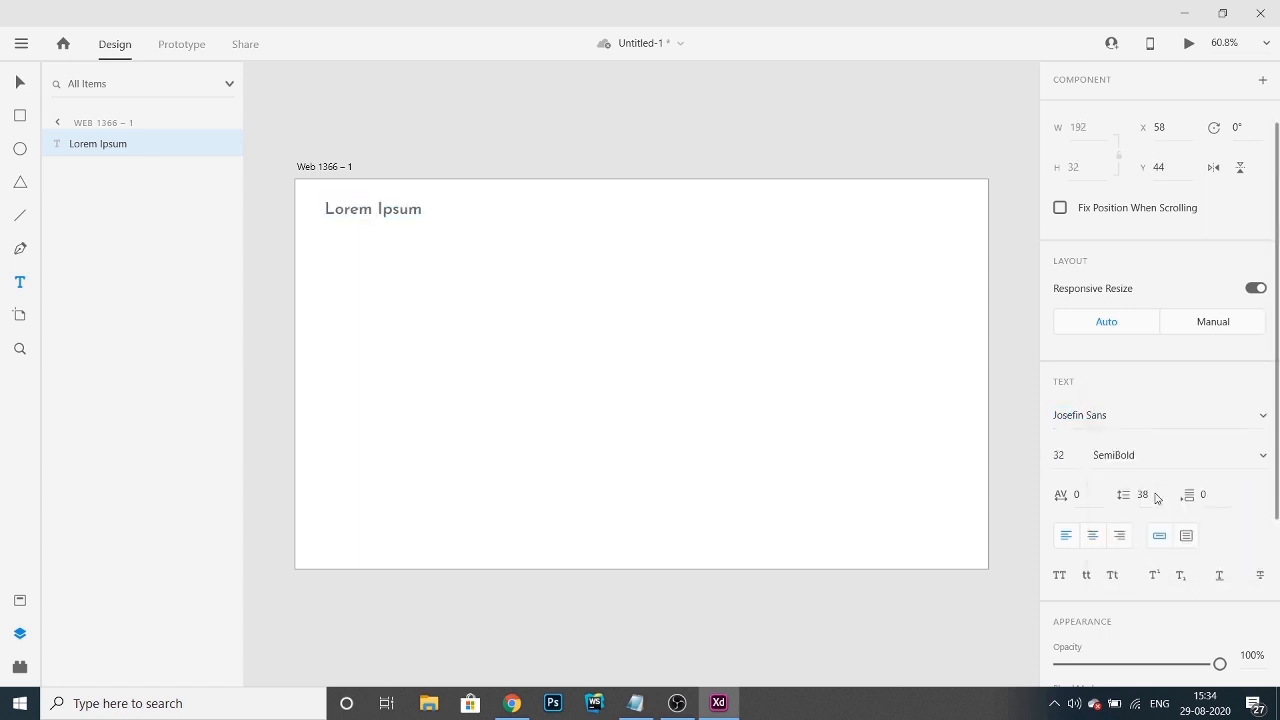
- Set the Lorem Ipsum text's fill to #441248 and save that colour as a swatch
{"action": "scroll", "coordinate": [1117, 508], "scroll_direction": "down", "scroll_amount": 3}
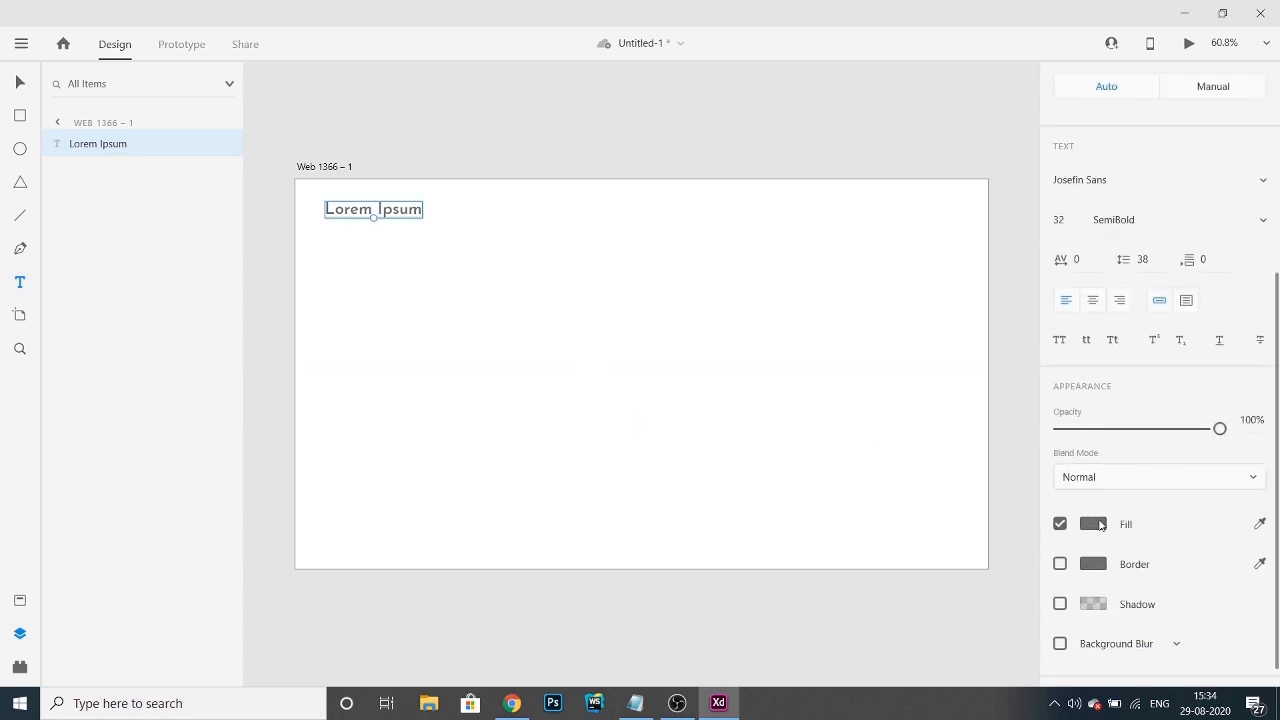
{"action": "left_click", "coordinate": [1093, 524]}
{"action": "left_click", "coordinate": [922, 581]}
{"action": "double_click", "coordinate": [924, 582]}
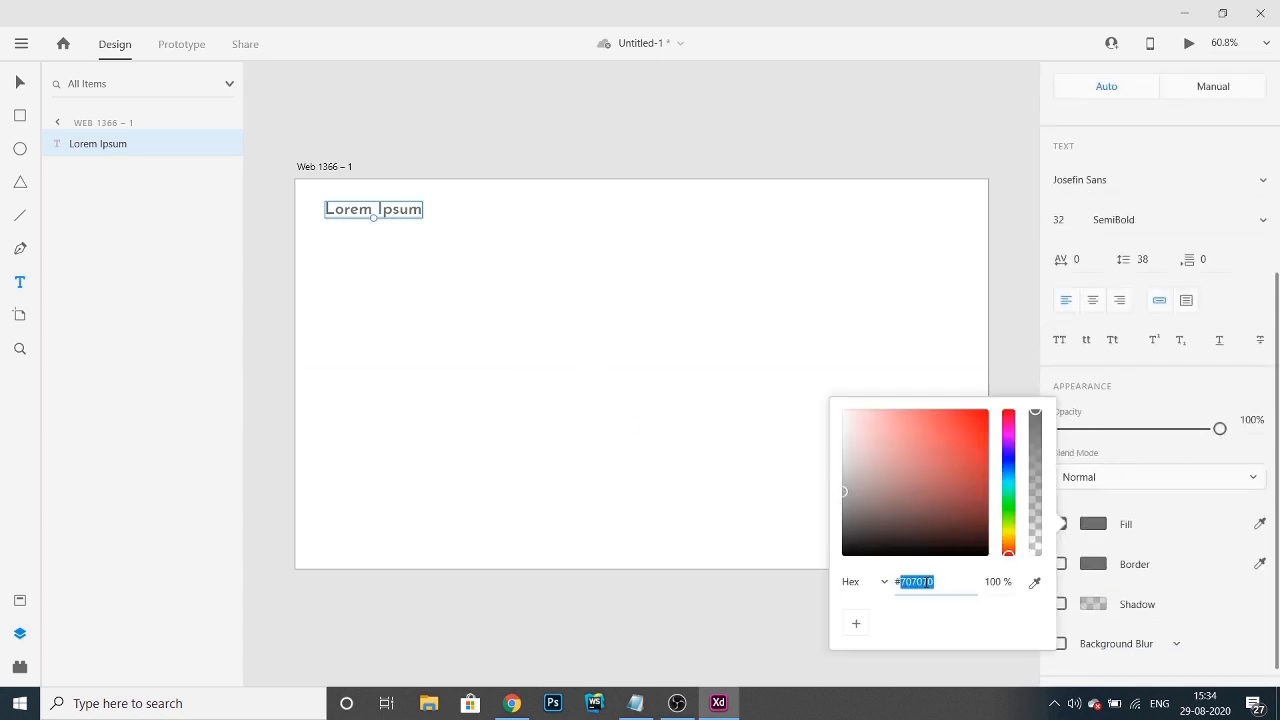
{"action": "type", "text": "441248"}
{"action": "key", "text": "Return"}
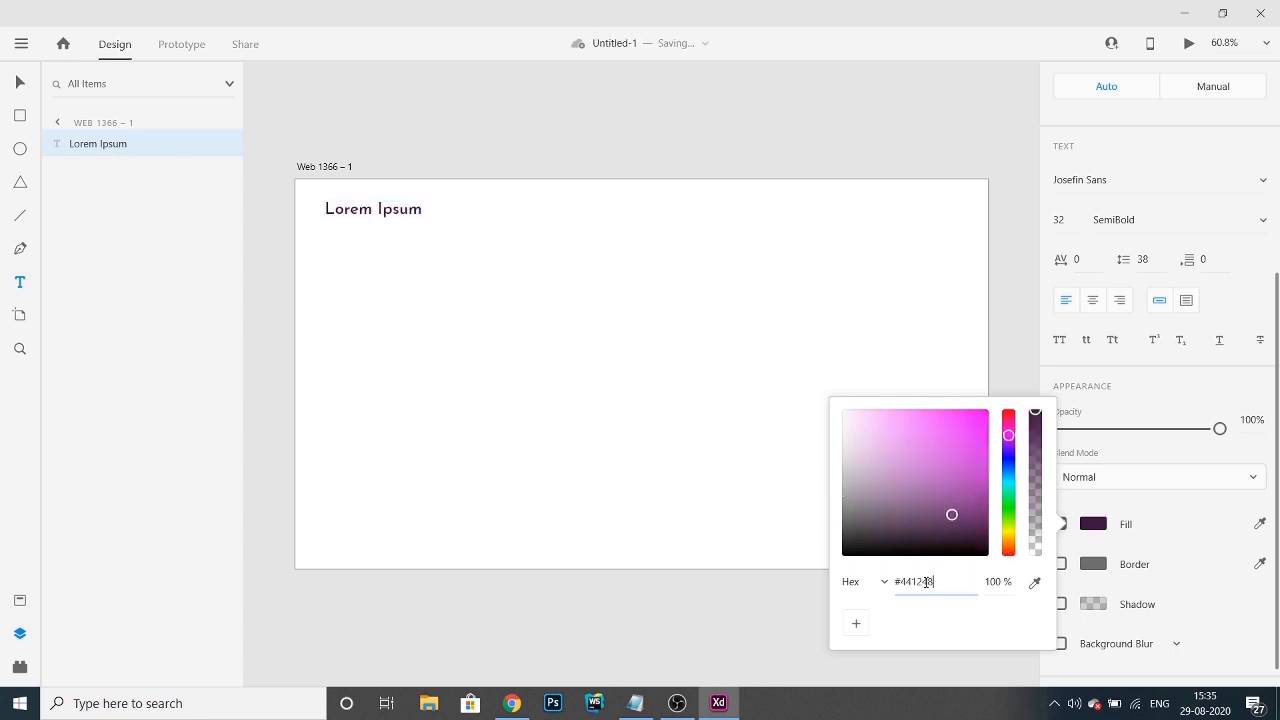
{"action": "left_click", "coordinate": [856, 624]}
{"action": "left_click", "coordinate": [672, 615]}
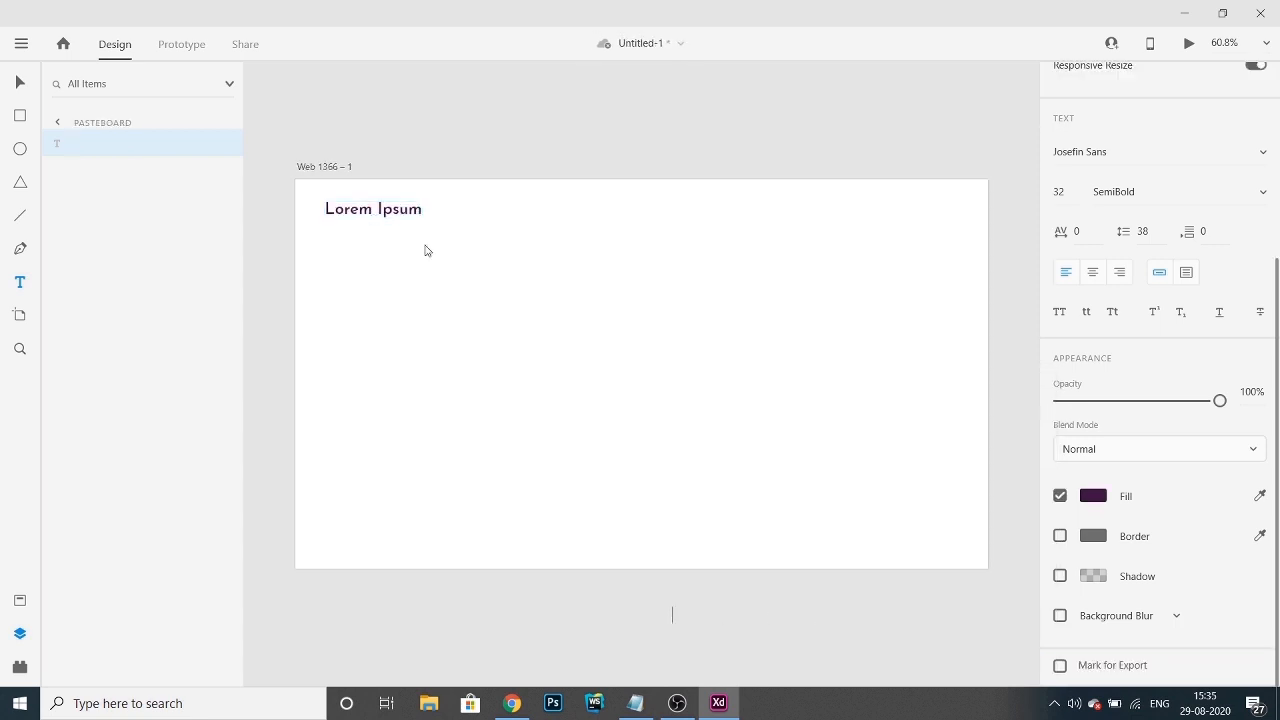
{"action": "left_click", "coordinate": [24, 82]}
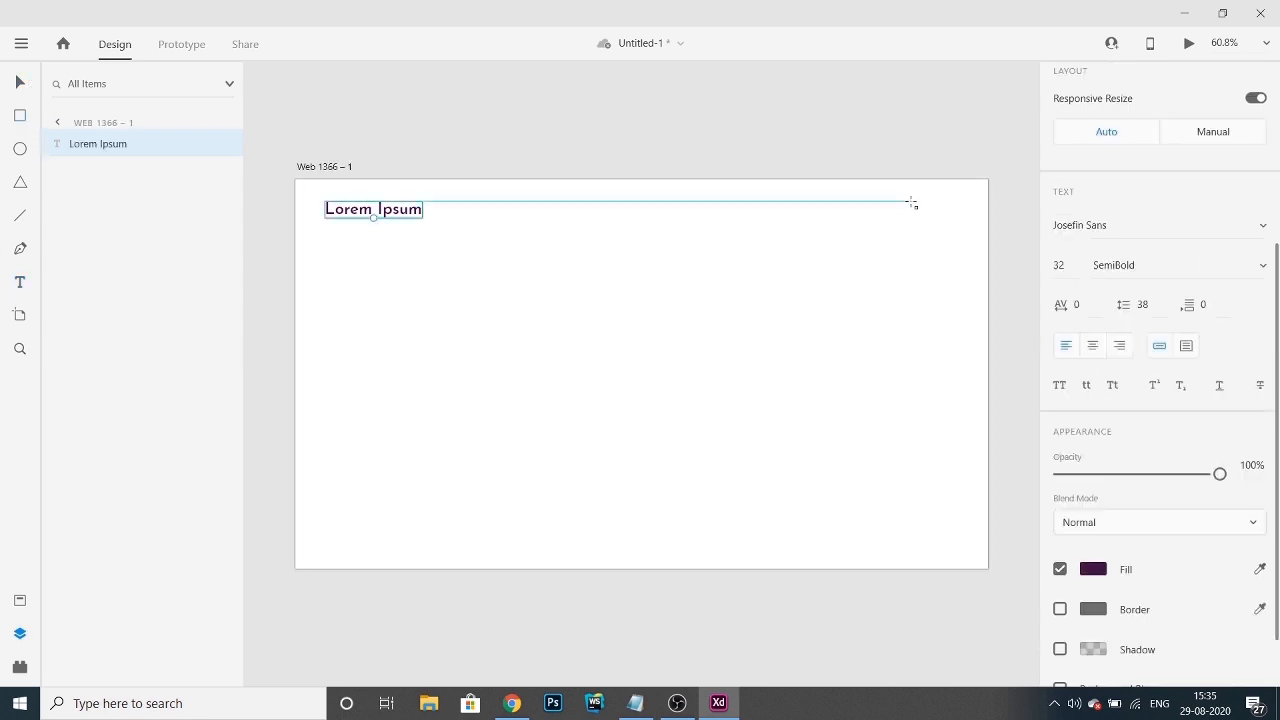
- Draw a small button rectangle with corner radius 9 in the upper-right corner of the artboard
{"action": "left_click", "coordinate": [19, 115]}
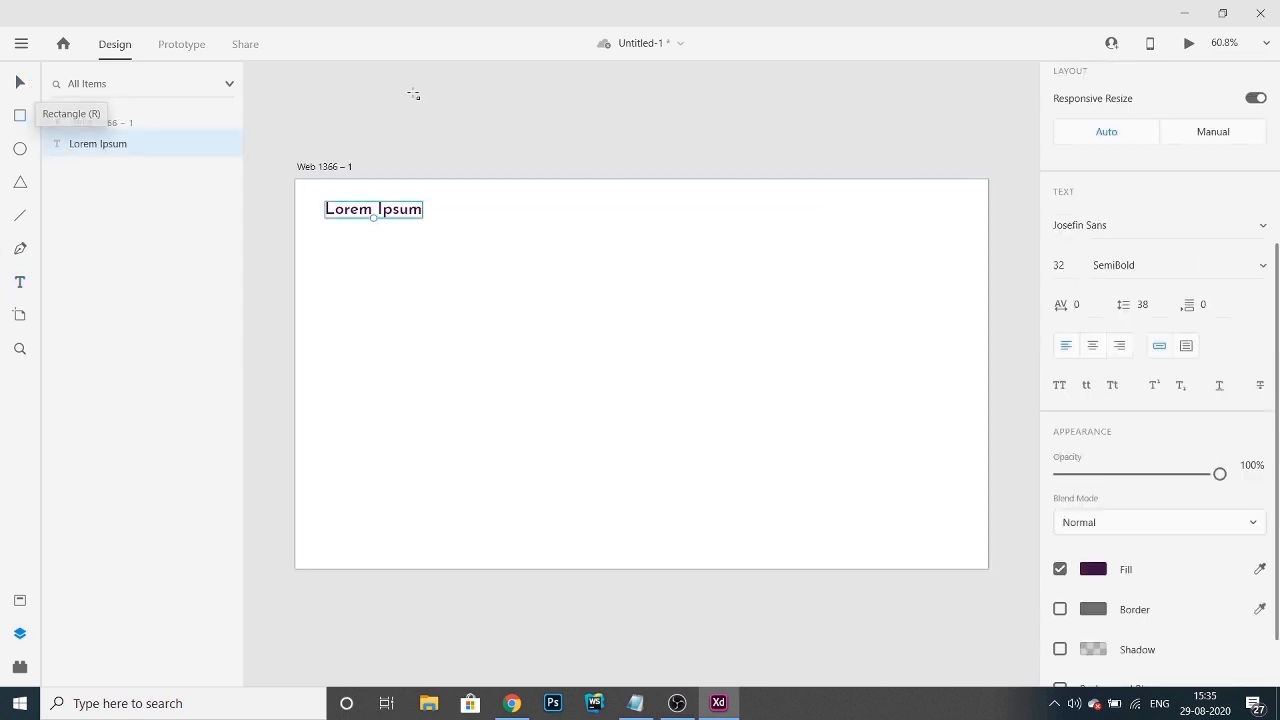
{"action": "left_click_drag", "start_coordinate": [884, 200], "coordinate": [889, 232]}
{"action": "scroll", "coordinate": [1137, 568], "scroll_direction": "down", "scroll_amount": 1}
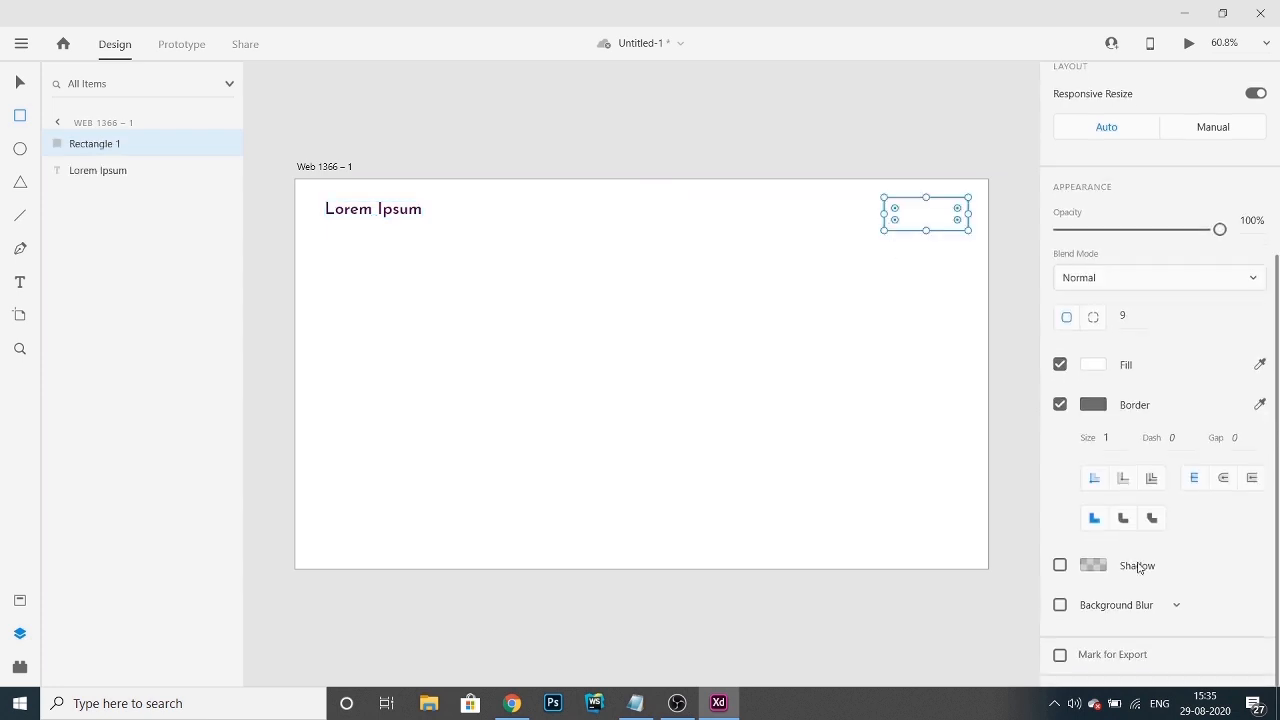
- Give the button rectangle a border of size 3 in the saved #441248 colour
{"action": "left_click", "coordinate": [1118, 452]}
{"action": "type", "text": "3"}
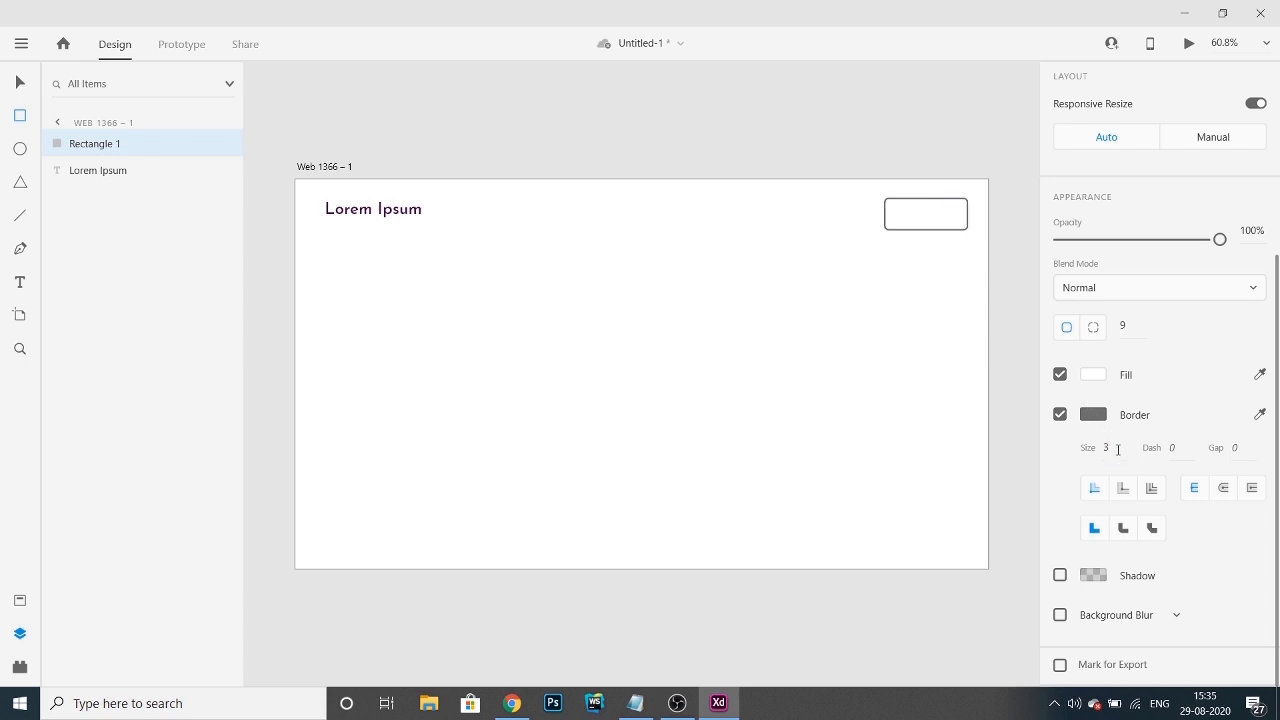
{"action": "left_click", "coordinate": [1102, 414]}
{"action": "left_click", "coordinate": [886, 518]}
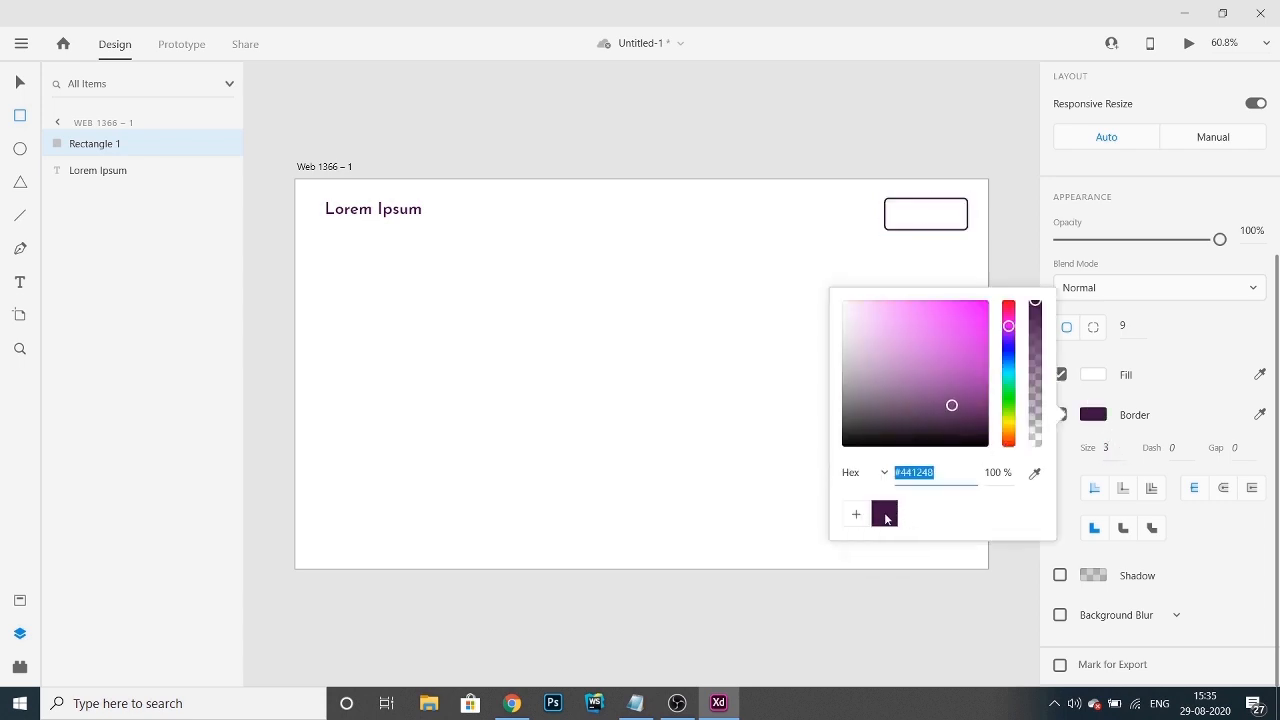
{"action": "left_click", "coordinate": [780, 306]}
- Add the text "Sign Up" and position it inside the button rectangle
{"action": "left_click", "coordinate": [889, 229]}
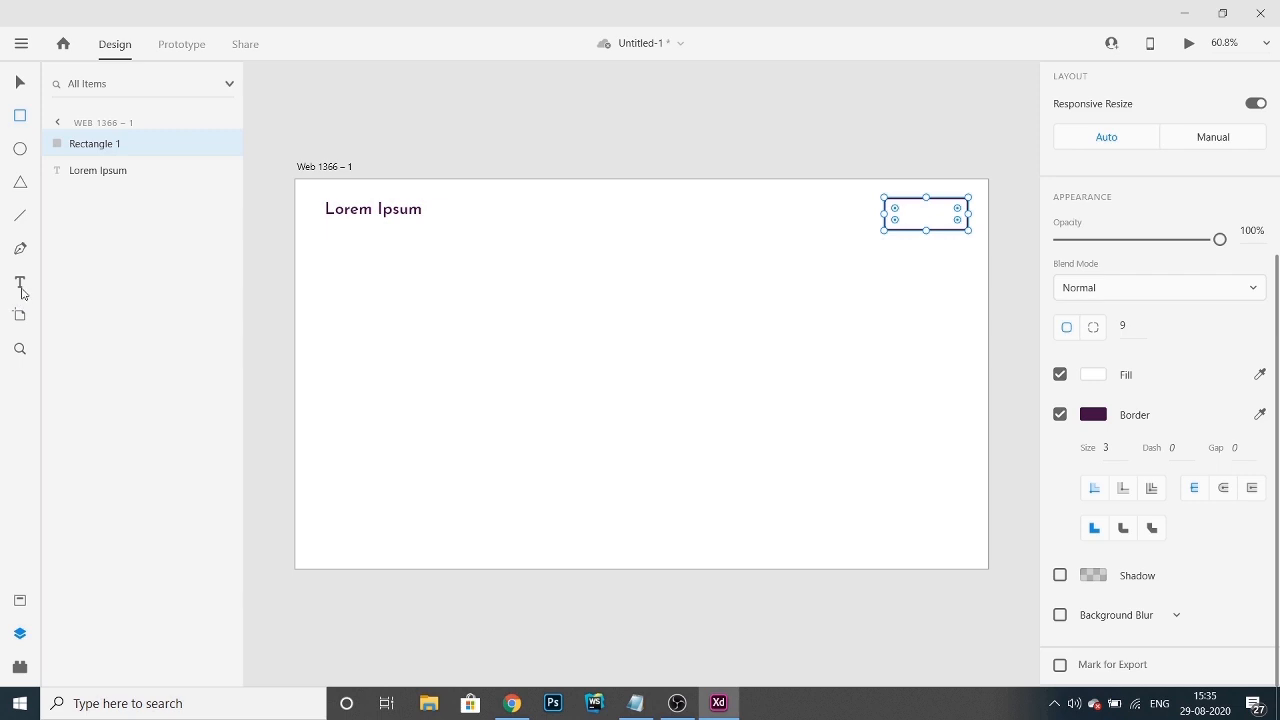
{"action": "left_click", "coordinate": [910, 215]}
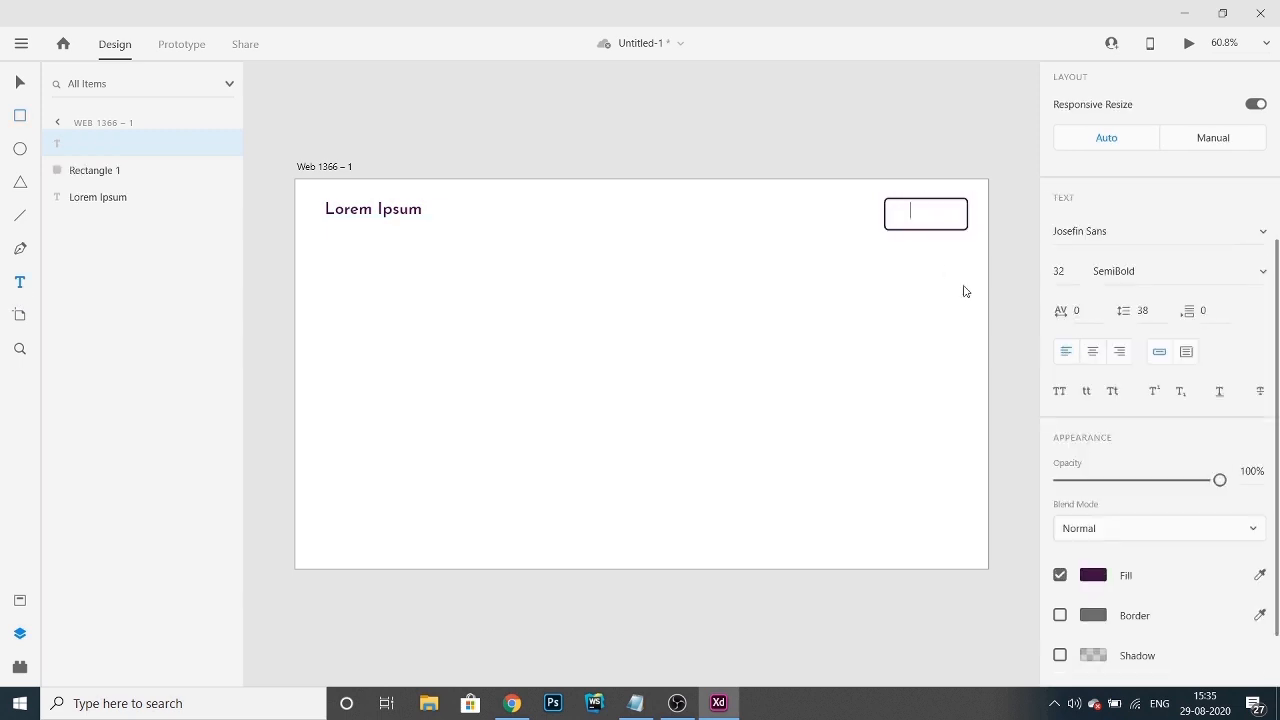
{"action": "type", "text": "Sign Up"}
{"action": "key", "text": "Escape"}
{"action": "left_click_drag", "start_coordinate": [917, 209], "coordinate": [906, 212]}
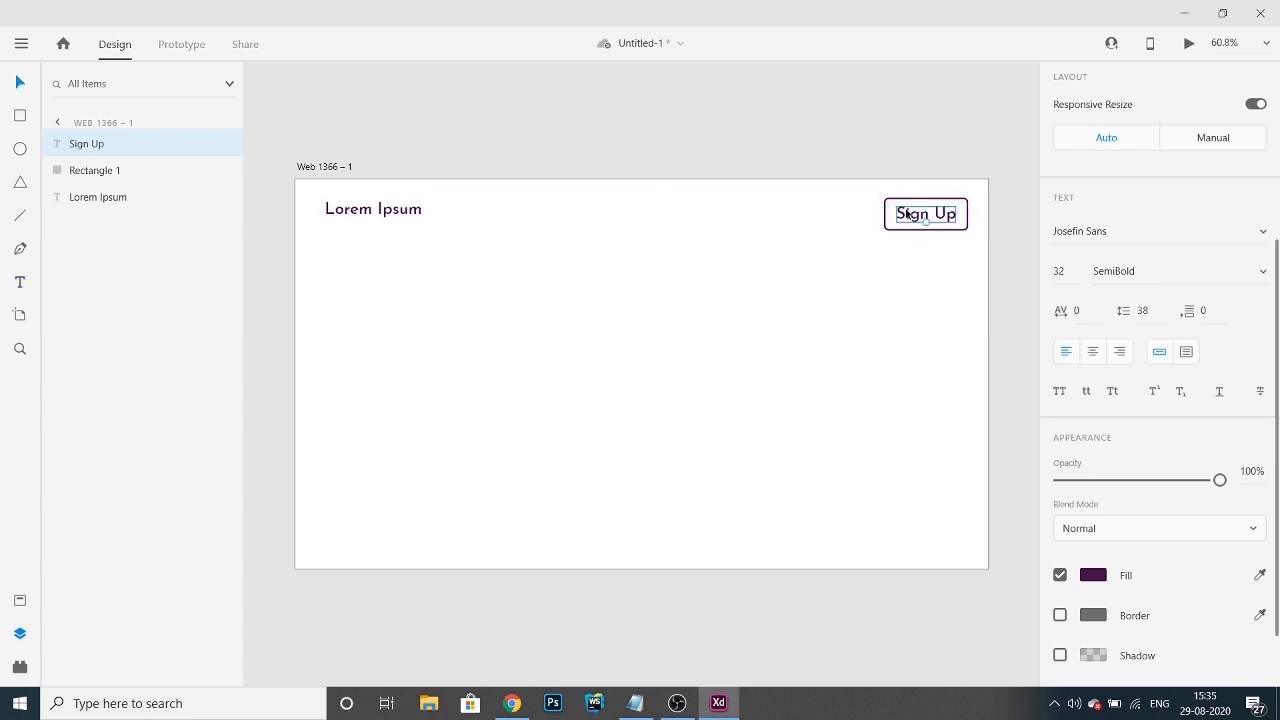
- Change the Sign Up text's font to Myriad Pro with Semibold weight
{"action": "double_click", "coordinate": [916, 225]}
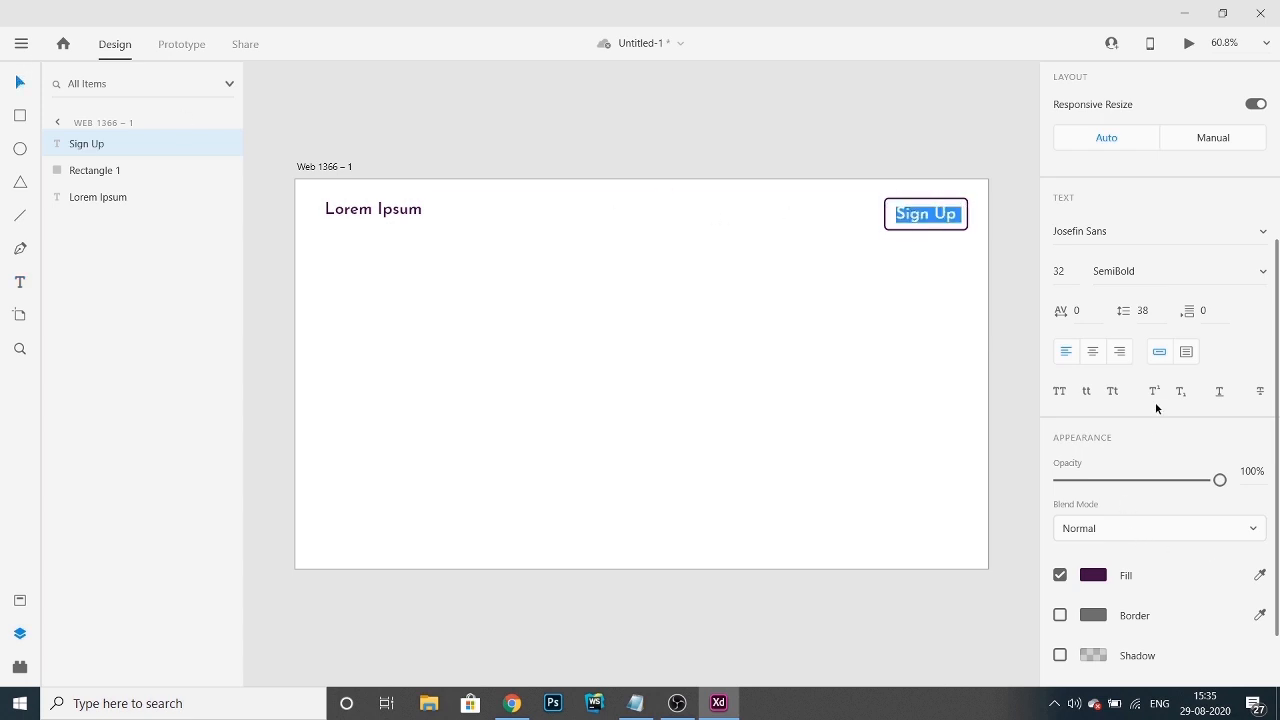
{"action": "left_click", "coordinate": [1119, 230]}
{"action": "key", "text": "BackSpace"}
{"action": "type", "text": "Myri"}
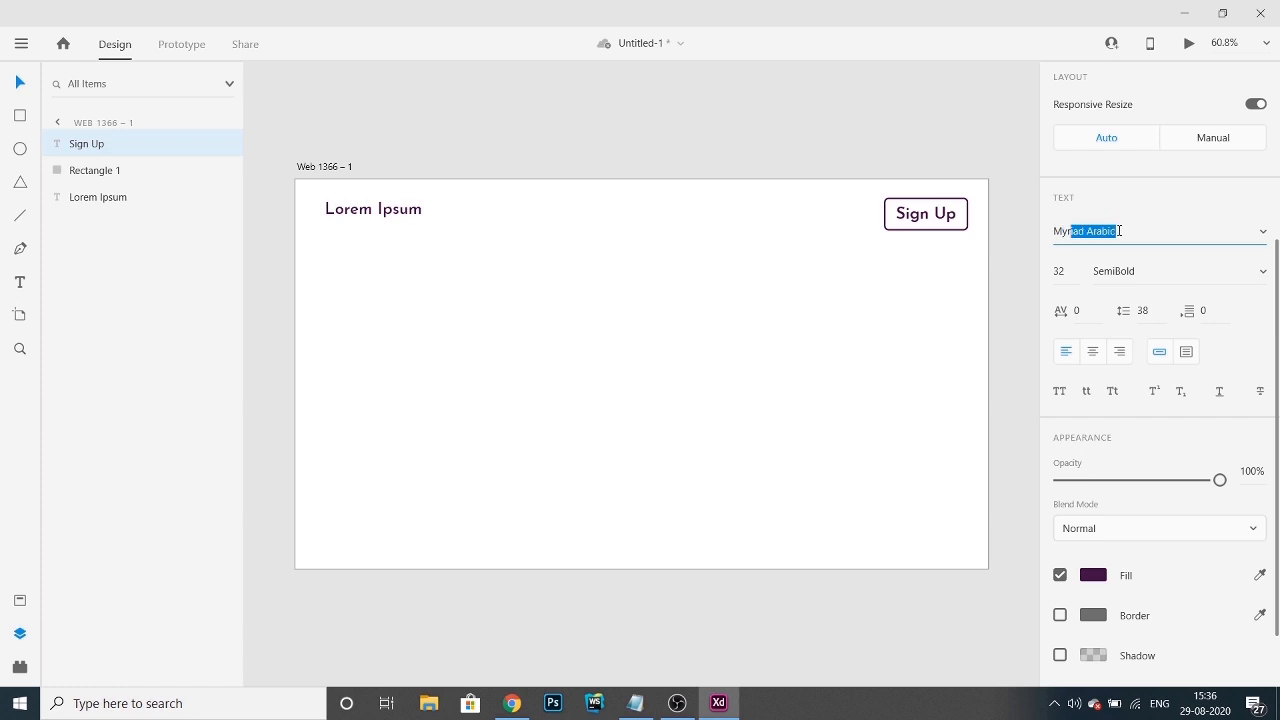
{"action": "type", "text": "ad Pro"}
{"action": "key", "text": "Return"}
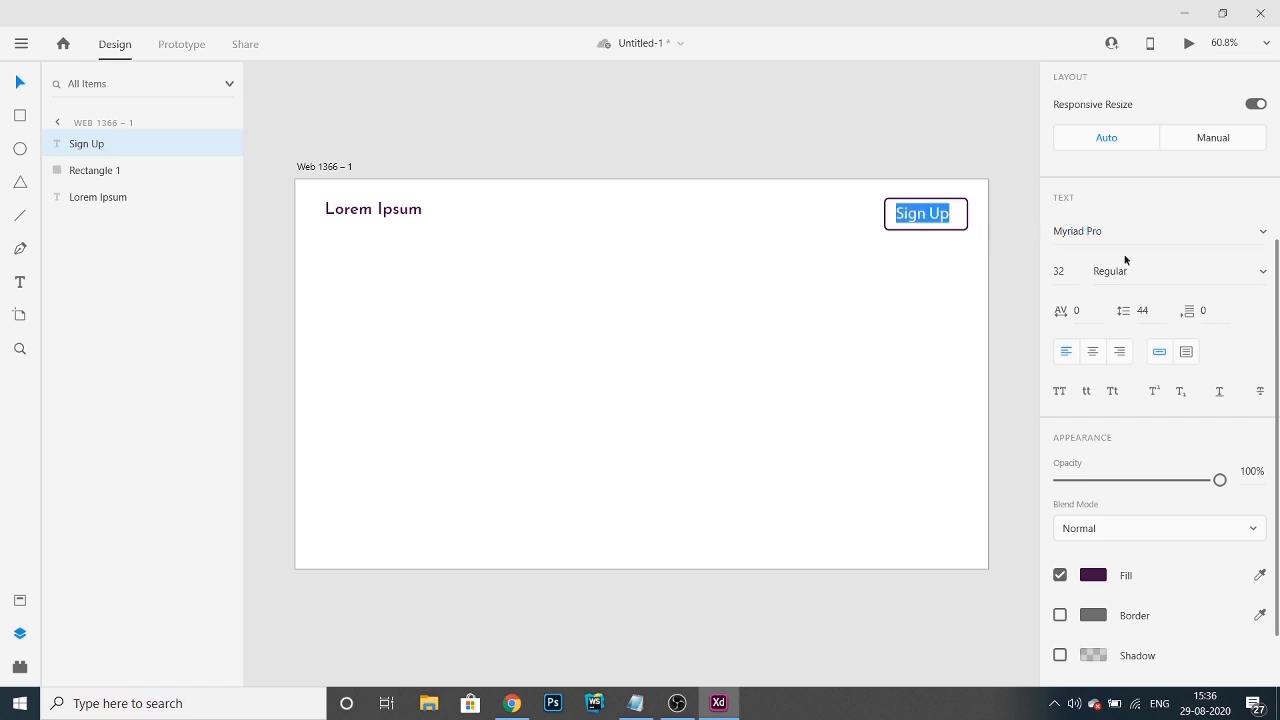
{"action": "left_click", "coordinate": [1264, 272]}
{"action": "left_click", "coordinate": [1143, 272]}
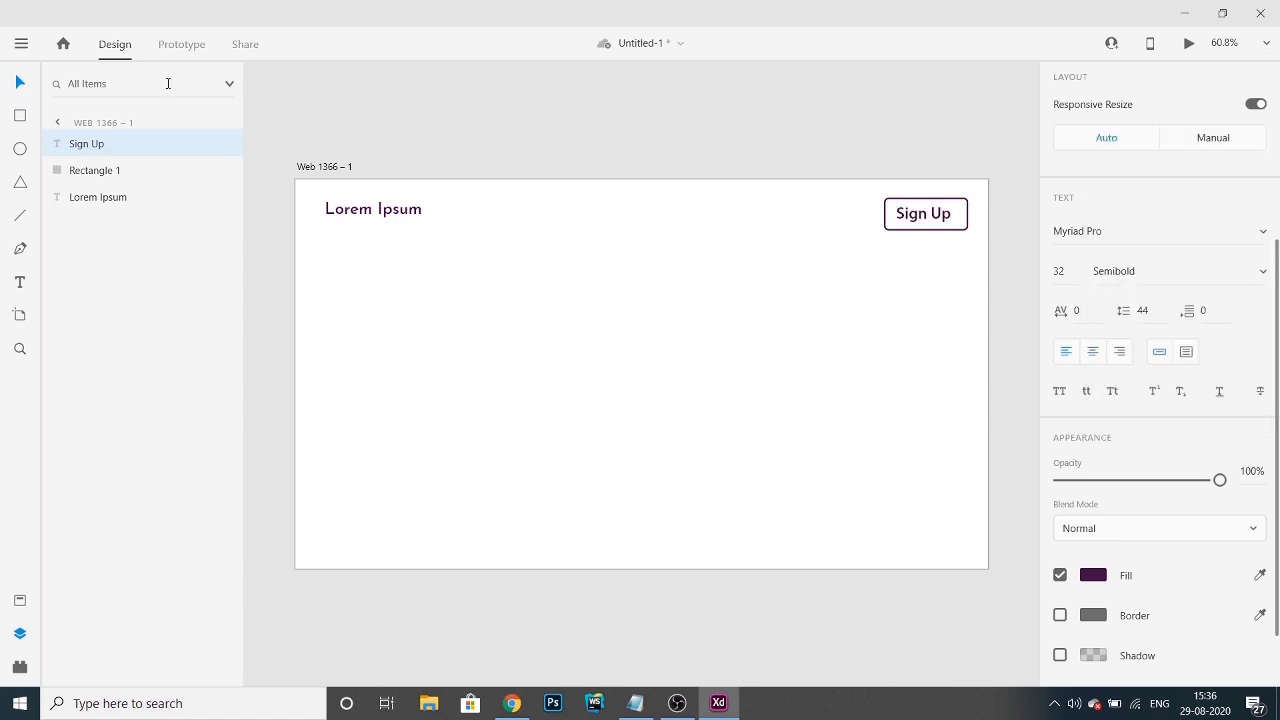
- Set the Sign Up text size to 20 and move the button rectangle inward from the artboard's right edge
{"action": "left_click", "coordinate": [1059, 271]}
{"action": "type", "text": "20"}
{"action": "key", "text": "Return"}
{"action": "left_click_drag", "start_coordinate": [920, 215], "coordinate": [886, 229]}
- Turn on the layout grid for the Web 1366 artboard
{"action": "left_click", "coordinate": [781, 457]}
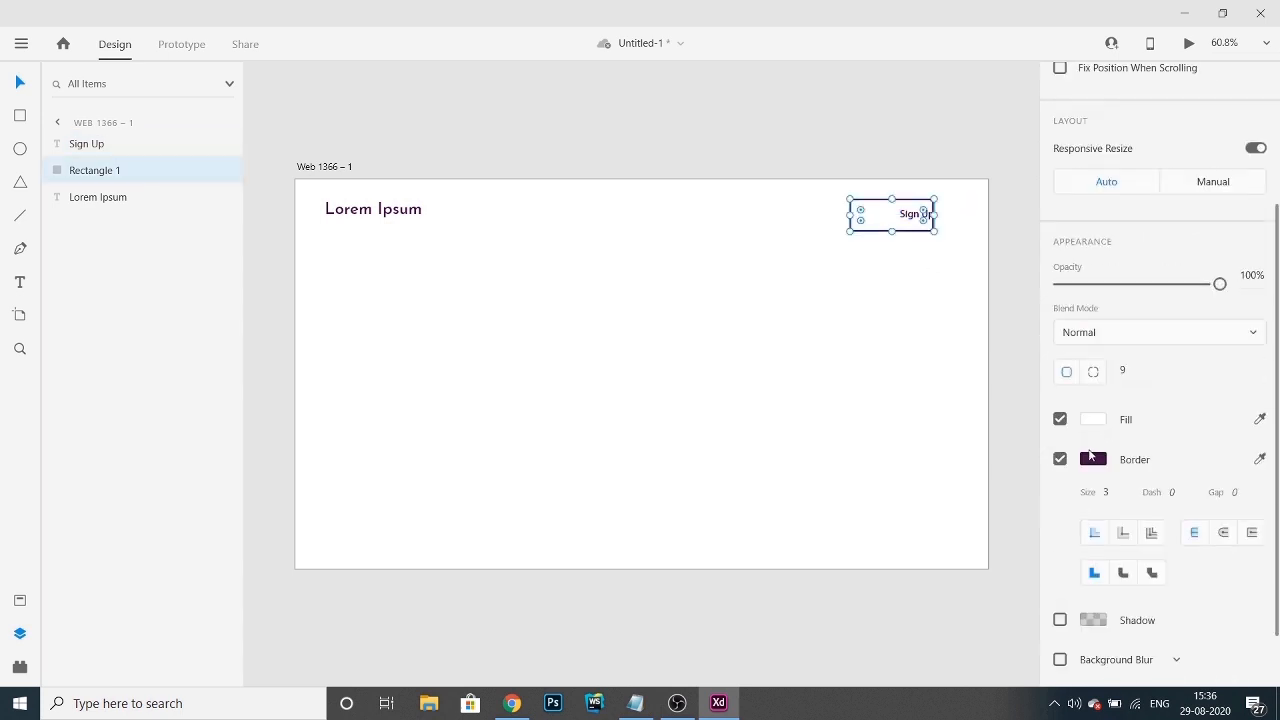
{"action": "double_click", "coordinate": [809, 454]}
{"action": "scroll", "coordinate": [1056, 532], "scroll_direction": "down", "scroll_amount": 1}
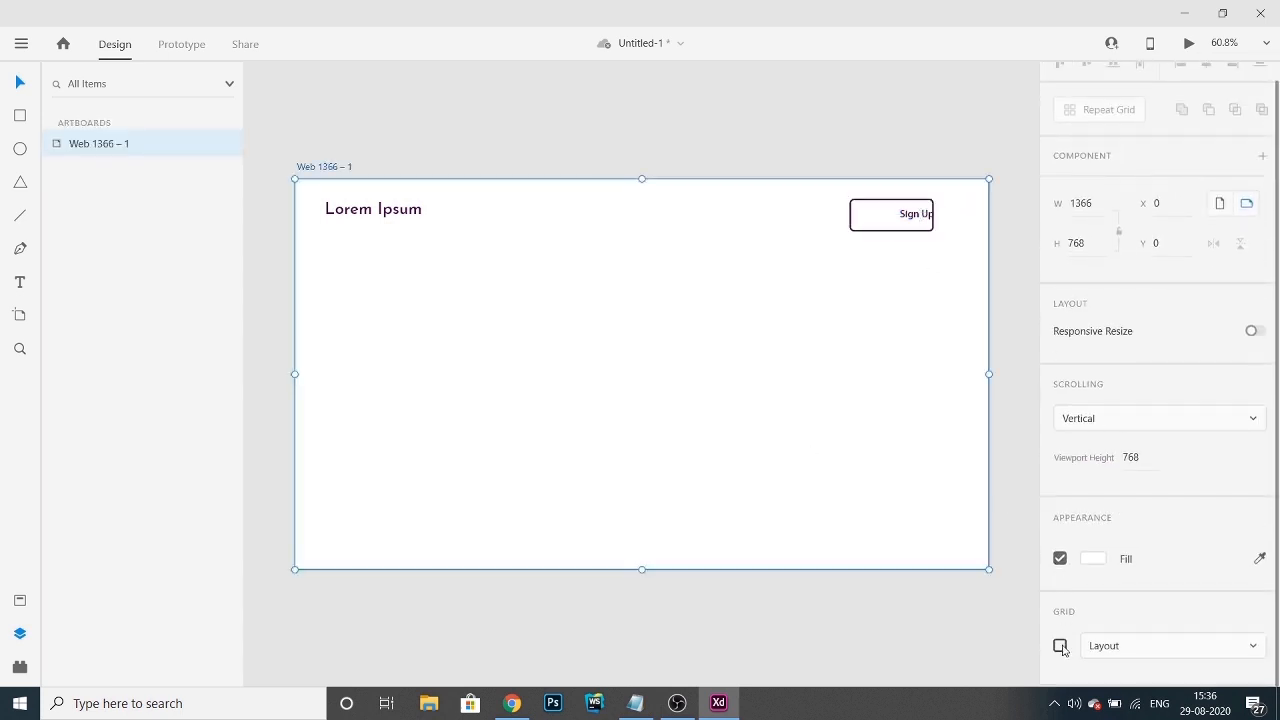
{"action": "left_click", "coordinate": [1060, 645]}
{"action": "scroll", "coordinate": [1175, 590], "scroll_direction": "down", "scroll_amount": 2}
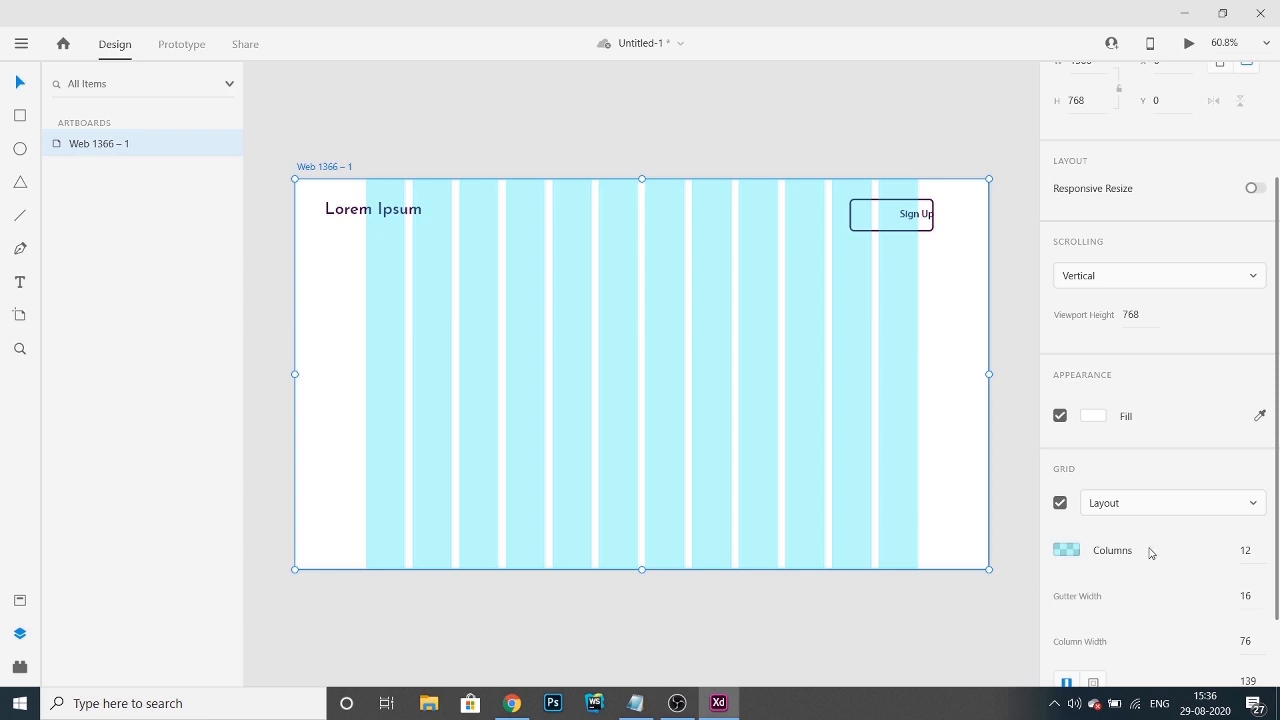
{"action": "scroll", "coordinate": [1153, 553], "scroll_direction": "down", "scroll_amount": 1}
- Shrink the Sign Up button flush with the last grid column's outer edge, with its text centred inside
{"action": "left_click", "coordinate": [867, 224]}
{"action": "mouse_move", "coordinate": [914, 218]}
{"action": "left_mouse_down"}
{"action": "mouse_move", "coordinate": [882, 219]}
{"action": "mouse_move", "coordinate": [897, 232]}
{"action": "left_mouse_up"}
{"action": "key", "text": "ctrl+1"}
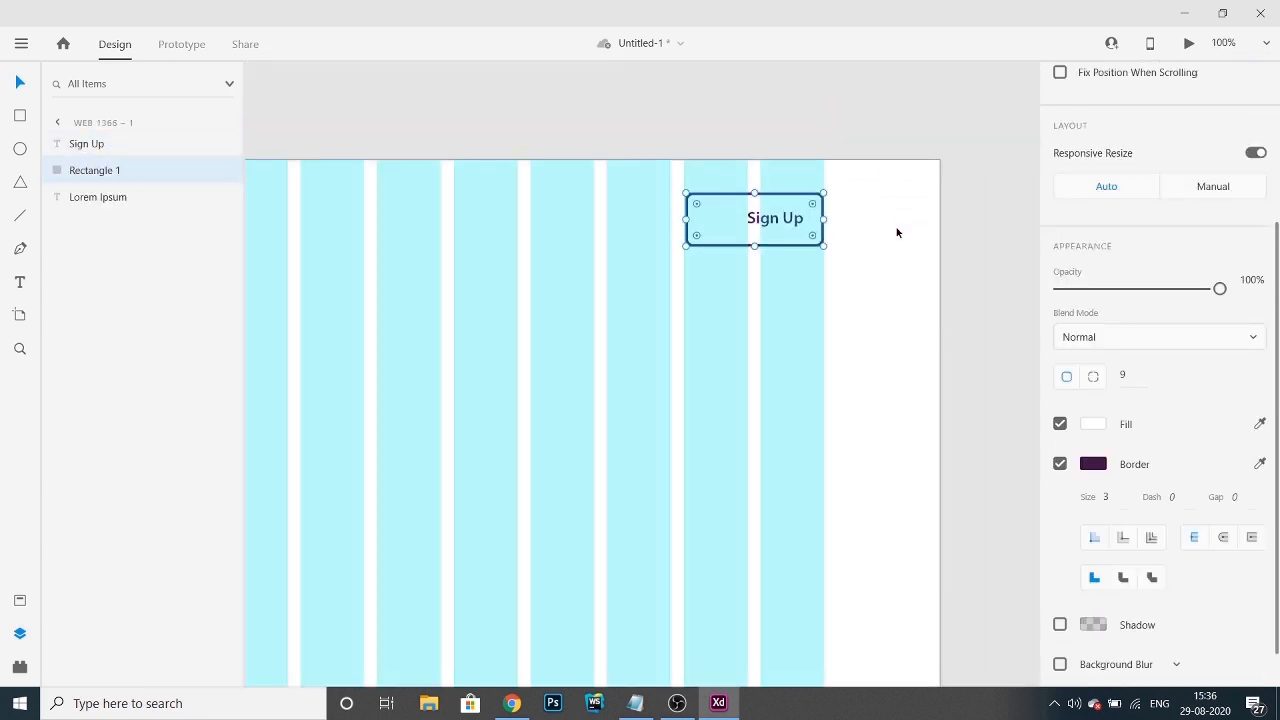
{"action": "left_click_drag", "start_coordinate": [684, 250], "coordinate": [711, 238]}
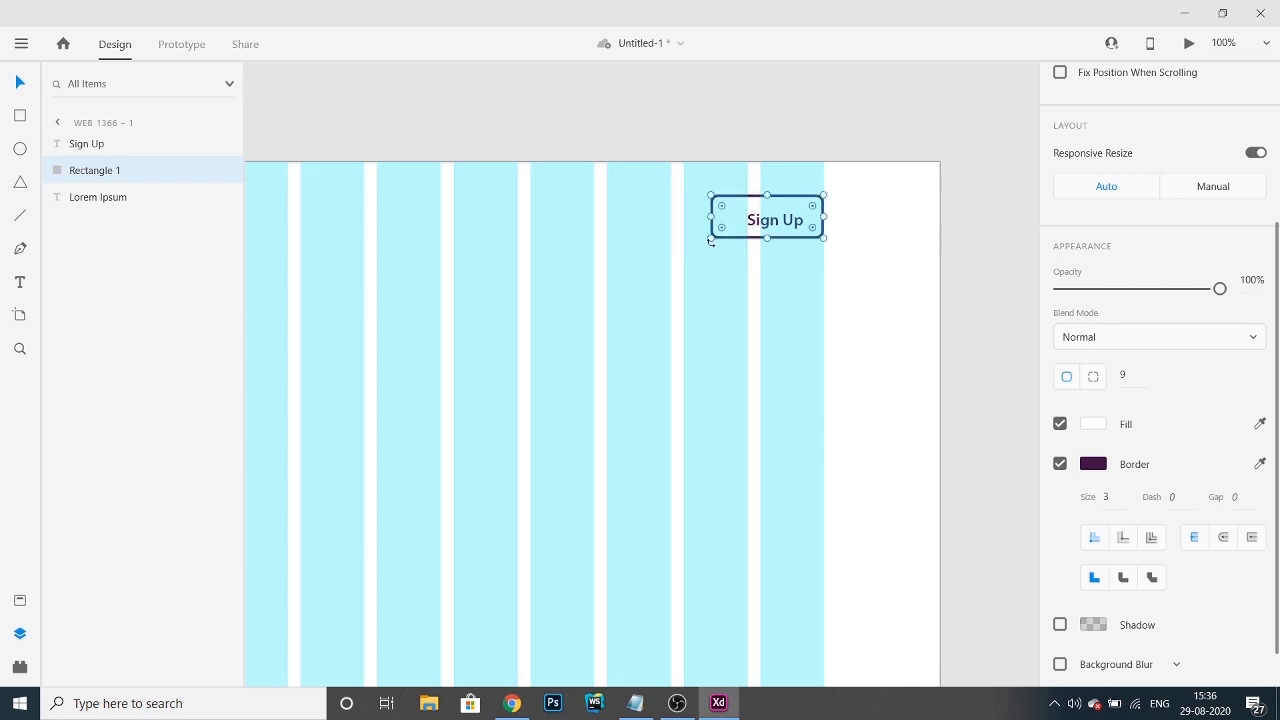
{"action": "left_click", "coordinate": [753, 227]}
{"action": "left_click", "coordinate": [707, 296]}
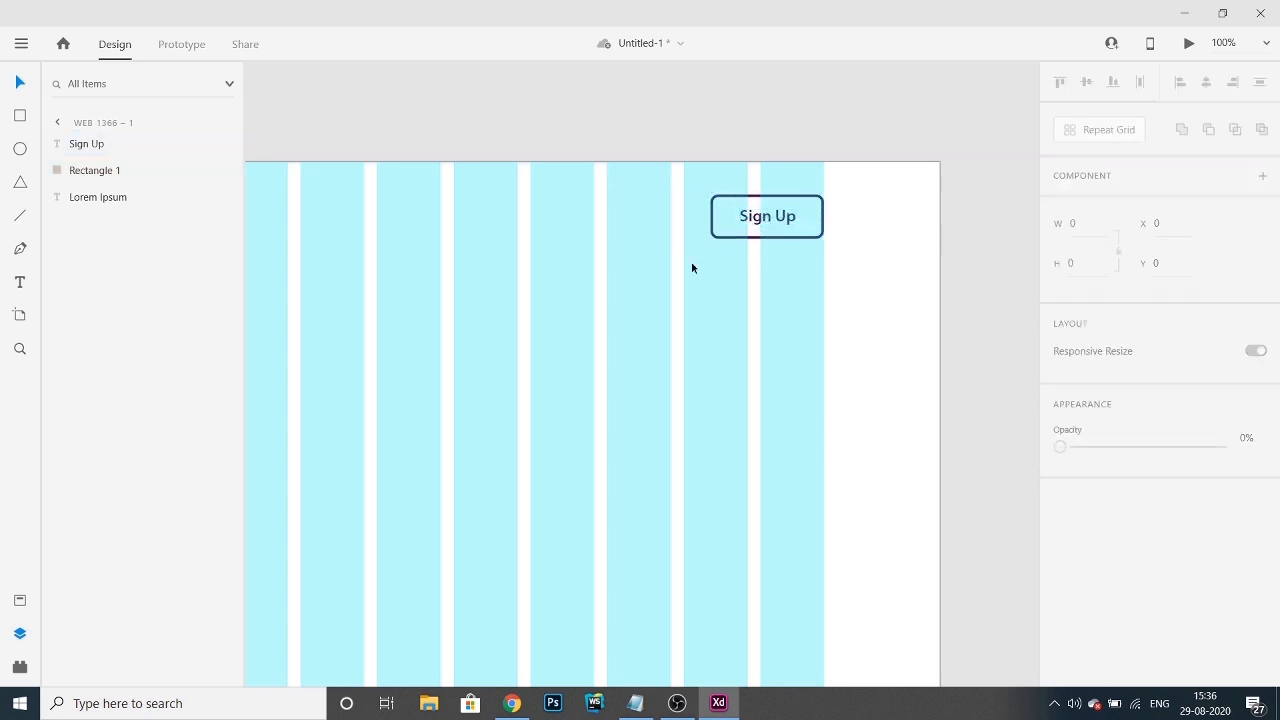
- Duplicate the Sign Up text to the left of the button and change the copy to "Log In"
{"action": "left_click_drag", "start_coordinate": [772, 221], "coordinate": [655, 218]}
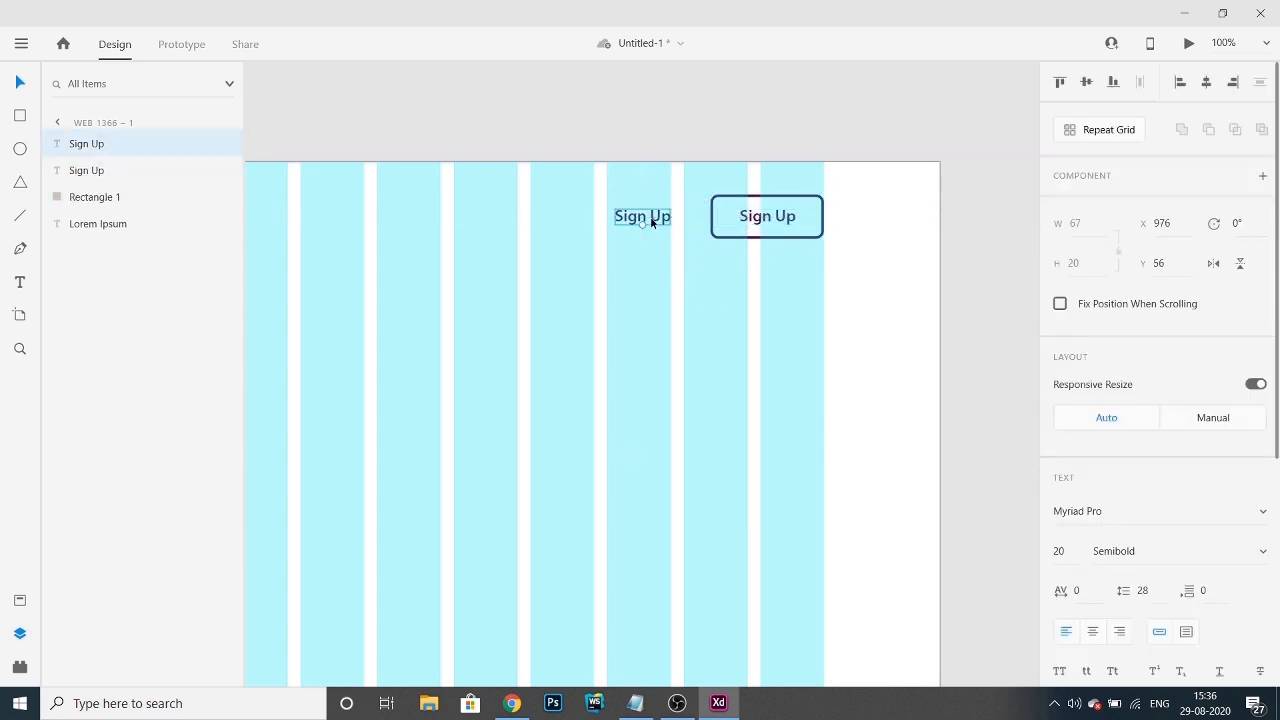
{"action": "double_click", "coordinate": [655, 218]}
{"action": "key", "text": "ctrl+a"}
{"action": "type", "text": "Log"}
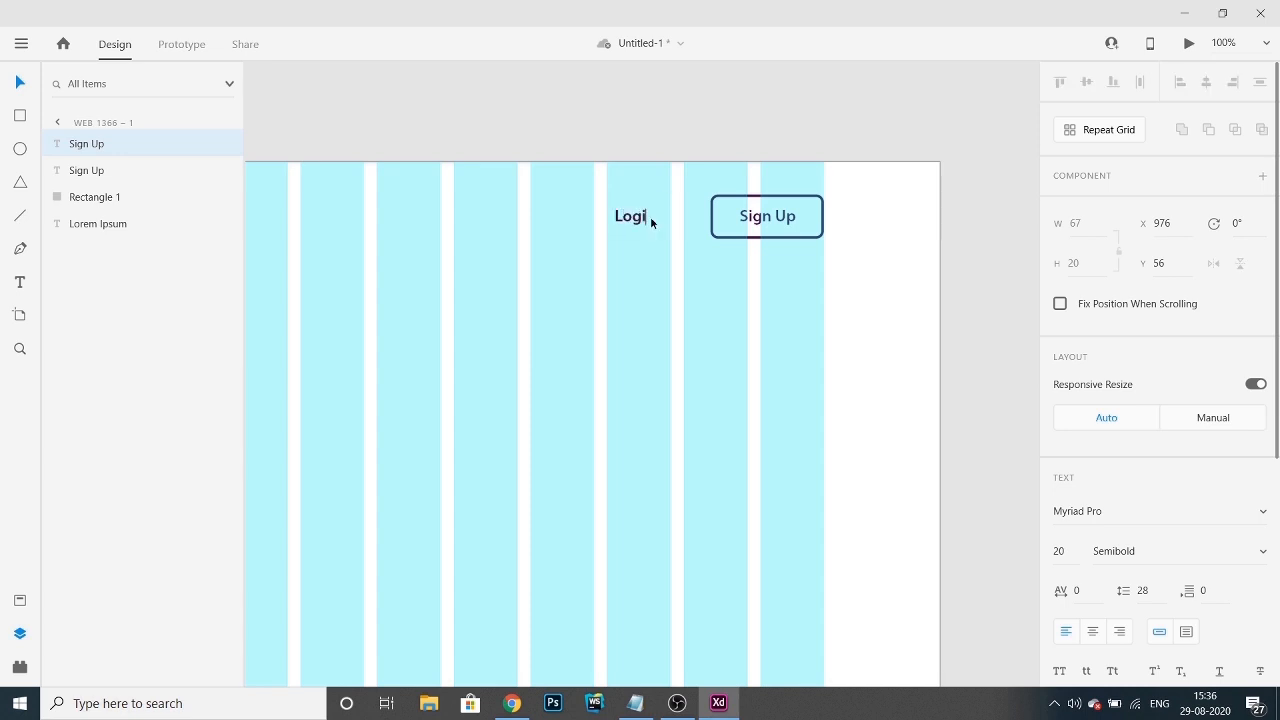
{"action": "type", "text": " IN"}
{"action": "key", "text": "BackSpace"}
{"action": "type", "text": "n"}
{"action": "left_click", "coordinate": [18, 84]}
- Move the Log In text slightly closer to the Sign Up button, keeping both texts level
{"action": "left_click_drag", "start_coordinate": [629, 218], "coordinate": [640, 219]}
{"action": "key", "text": "alt"}
{"action": "key", "text": "Right"}
{"action": "key", "text": "Right"}
{"action": "key", "text": "Right"}
{"action": "key", "text": "Right"}
{"action": "key", "text": "Right"}
{"action": "key", "text": "Right"}
{"action": "key", "text": "Right"}
{"action": "key", "text": "Right"}
{"action": "key", "text": "Right"}
{"action": "key", "text": "Right"}
{"action": "key", "text": "Right"}
{"action": "key", "text": "Right"}
{"action": "key", "text": "Right"}
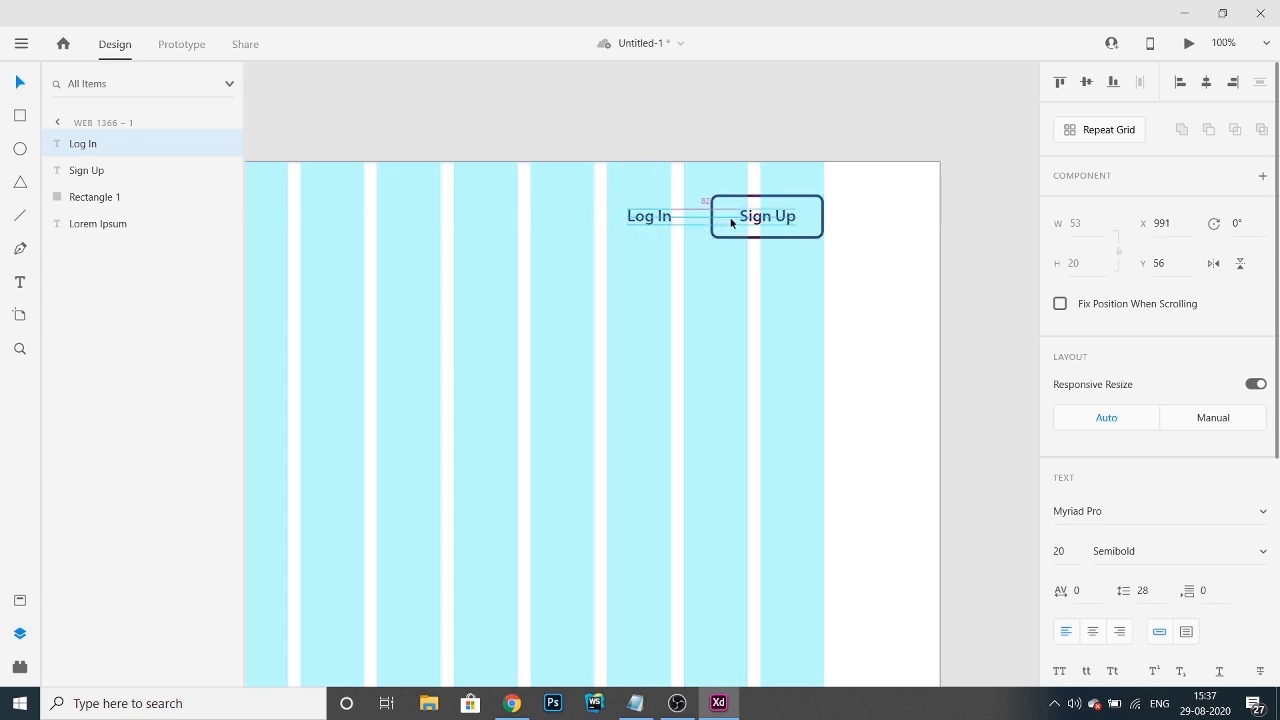
{"action": "key", "text": "Left"}
- Duplicate the Log In text to its left, placing the copy at X 880 and level with the original
{"action": "left_click_drag", "start_coordinate": [646, 223], "coordinate": [545, 220]}
{"action": "key", "text": "Right"}
{"action": "key", "text": "Right"}
{"action": "key", "text": "Right"}
{"action": "key", "text": "Right"}
{"action": "key", "text": "Right"}
{"action": "key", "text": "Right"}
{"action": "key", "text": "Right"}
{"action": "key", "text": "Right"}
{"action": "key", "text": "Right"}
{"action": "key", "text": "Right"}
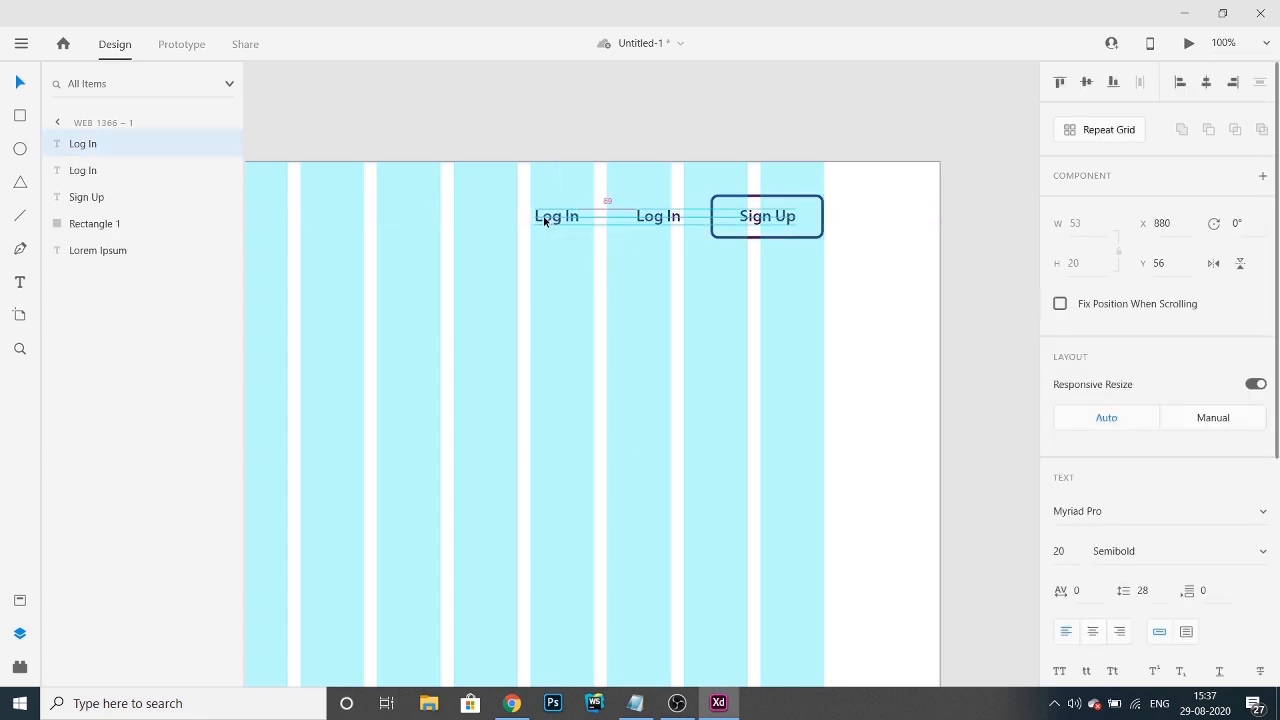
{"action": "key", "text": "Left"}
{"action": "key", "text": "Left"}
{"action": "key", "text": "Left"}
{"action": "key", "text": "Left"}
{"action": "key", "text": "Left"}
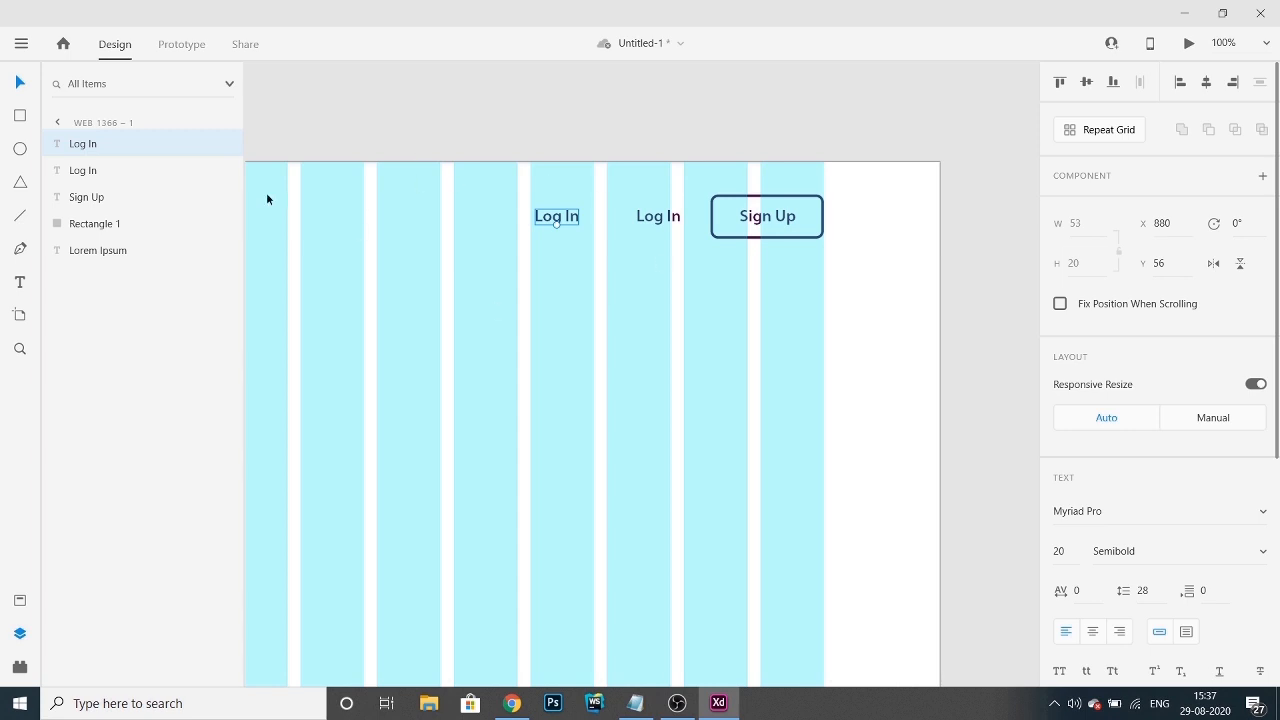
- Change the leftmost Log In copy's text to "Home"
{"action": "double_click", "coordinate": [546, 216]}
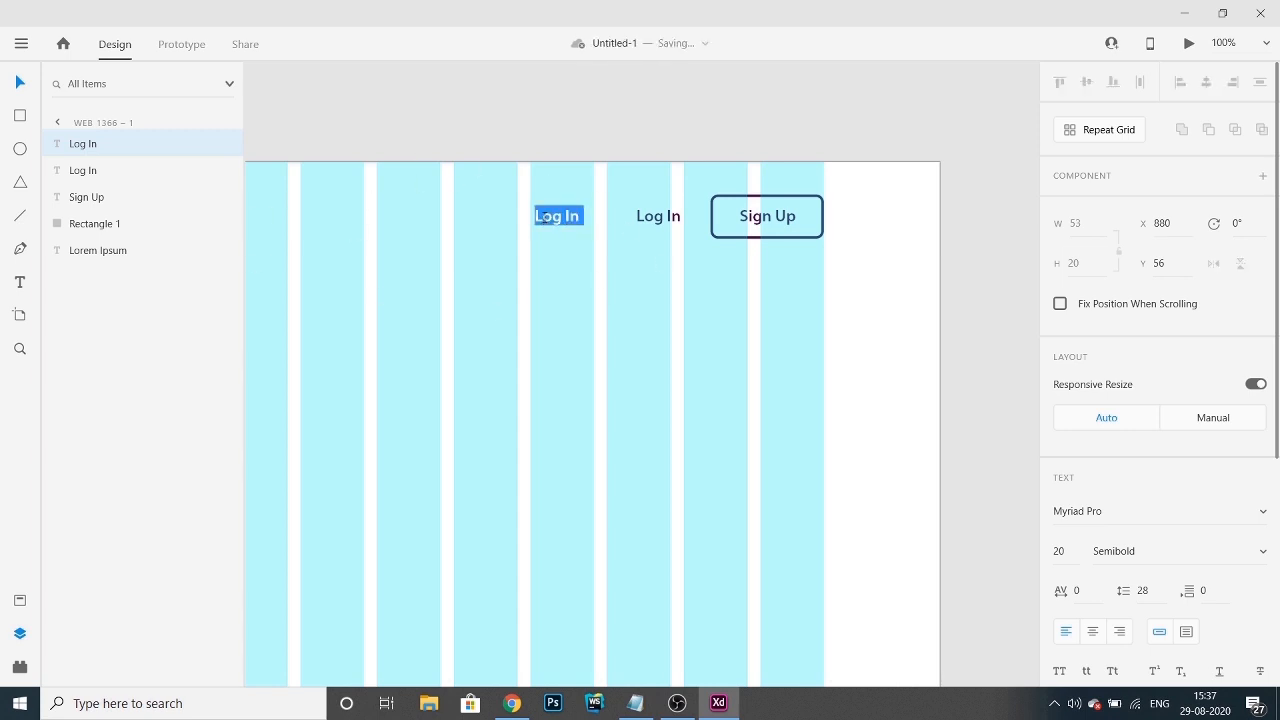
{"action": "type", "text": "Home"}
{"action": "key", "text": "Escape"}
- Move the Home text further left, duplicate it to its right and change the copy's text to "Contact"
{"action": "left_click_drag", "start_coordinate": [537, 218], "coordinate": [444, 218]}
{"action": "double_click", "coordinate": [444, 218]}
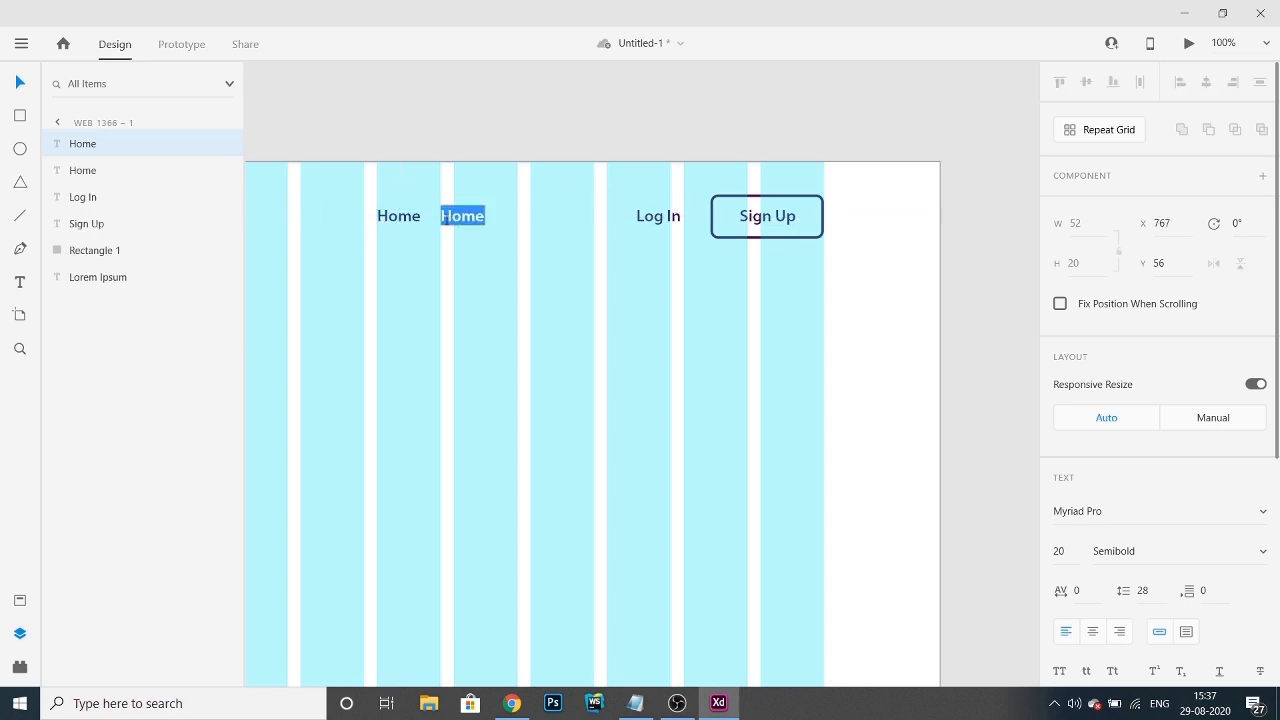
{"action": "type", "text": "Cona"}
{"action": "key", "text": "BackSpace"}
{"action": "type", "text": "tact"}
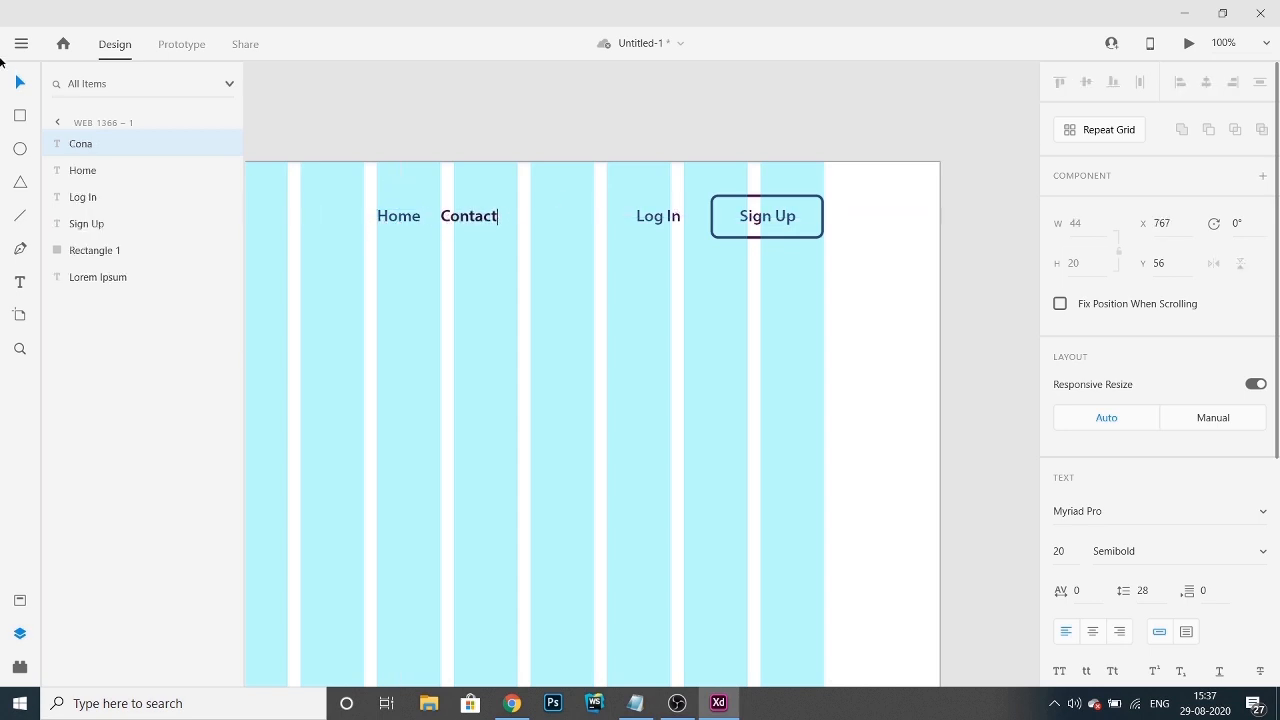
{"action": "key", "text": "Escape"}
- Duplicate the Contact text to its right, level with it, and change the copy to "About Us"
{"action": "left_click_drag", "start_coordinate": [472, 220], "coordinate": [562, 220]}
{"action": "double_click", "coordinate": [560, 216]}
{"action": "type", "text": "Abou"}
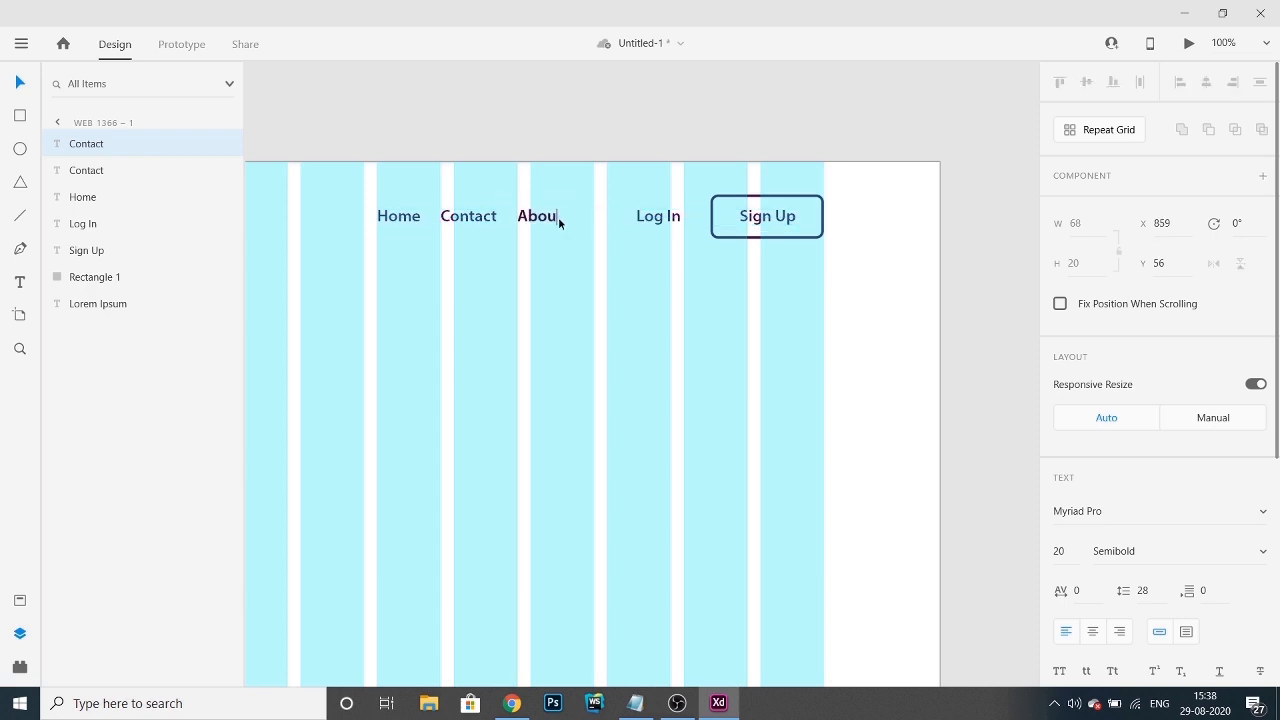
{"action": "type", "text": "t US"}
{"action": "key", "text": "BackSpace"}
{"action": "type", "text": "s"}
{"action": "key", "text": "Escape"}
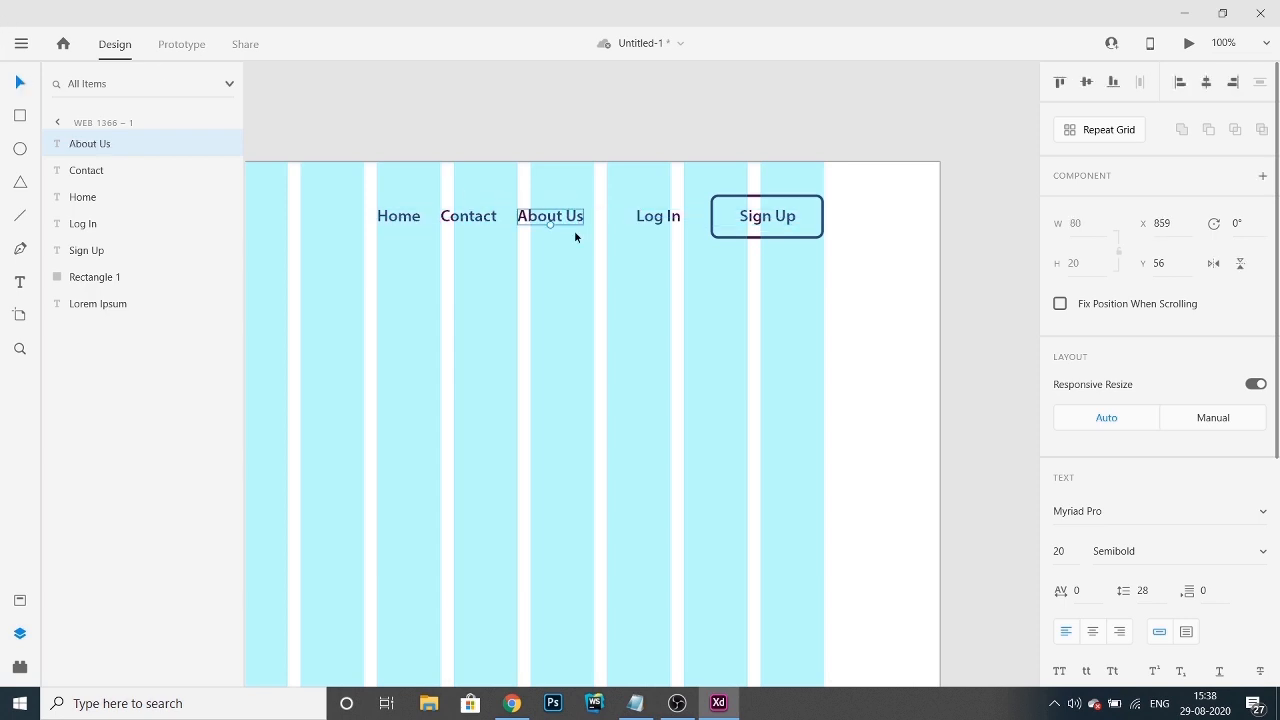
- Nudge the About Us text sideways to adjust its gaps to the Contact and Log In texts
{"action": "key", "text": "Right"}
{"action": "key", "text": "shift+Right"}
{"action": "key", "text": "Right"}
{"action": "key", "text": "Right"}
{"action": "key", "text": "Right"}
{"action": "key", "text": "Right"}
{"action": "key", "text": "Right"}
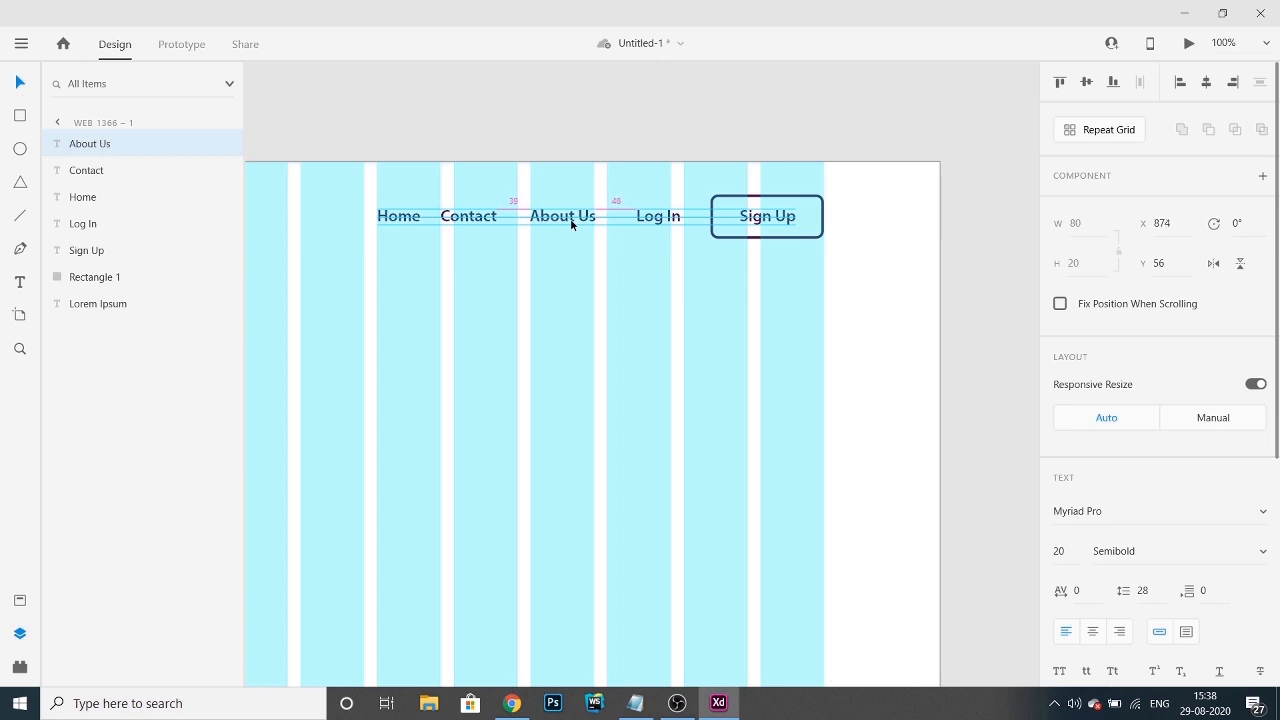
{"action": "key", "text": "Right"}
{"action": "key", "text": "Right"}
{"action": "key", "text": "Right"}
{"action": "key", "text": "Right"}
{"action": "key", "text": "Right"}
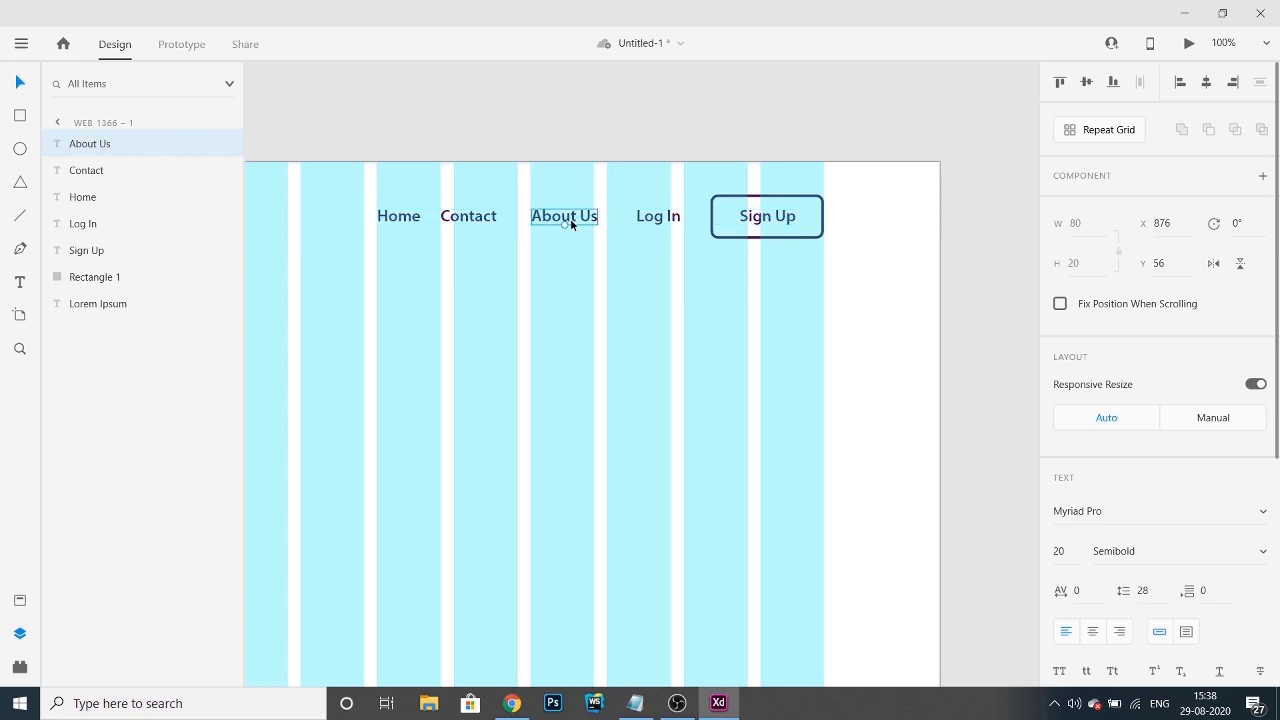
{"action": "key", "text": "Left"}
{"action": "key", "text": "Left"}
{"action": "key", "text": "Left"}
{"action": "key", "text": "Left"}
{"action": "key", "text": "shift+Left"}
{"action": "key", "text": "shift+Left"}
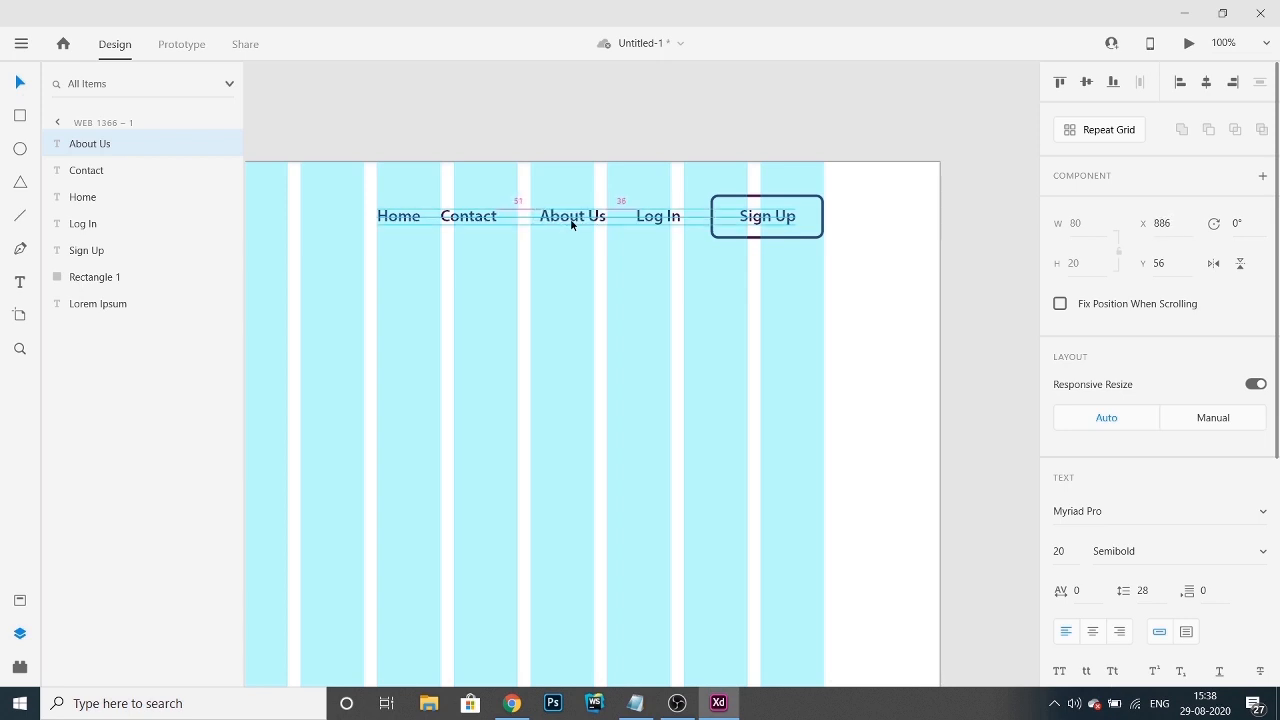
{"action": "key", "text": "Left"}
{"action": "key", "text": "Left"}
{"action": "key", "text": "Right"}
- Shift the Home and Contact texts left so Home, Contact and About Us are evenly spaced on one line
{"action": "left_click_drag", "start_coordinate": [475, 219], "coordinate": [368, 214]}
{"action": "left_click", "coordinate": [389, 214]}
{"action": "left_click", "coordinate": [897, 357]}
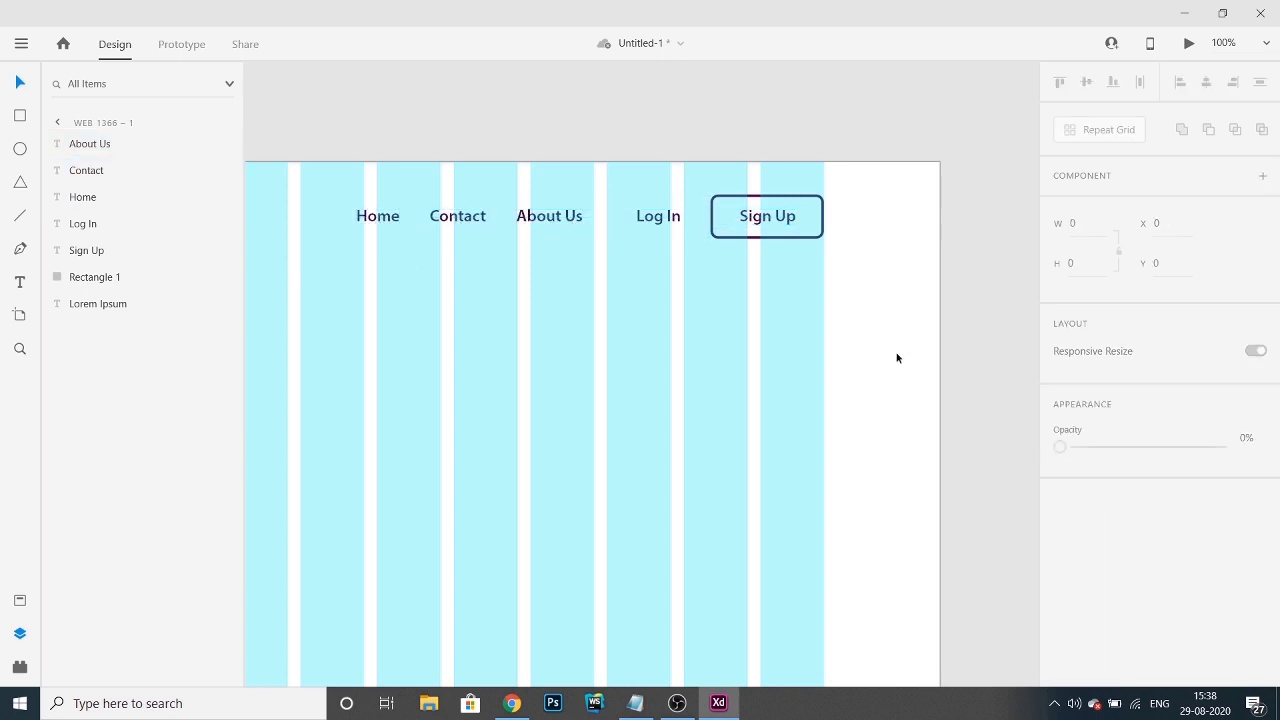
- Zoom out and preview the page to check the header, then close the preview
{"action": "key", "text": "ctrl+minus"}
{"action": "key", "text": "ctrl+Return"}
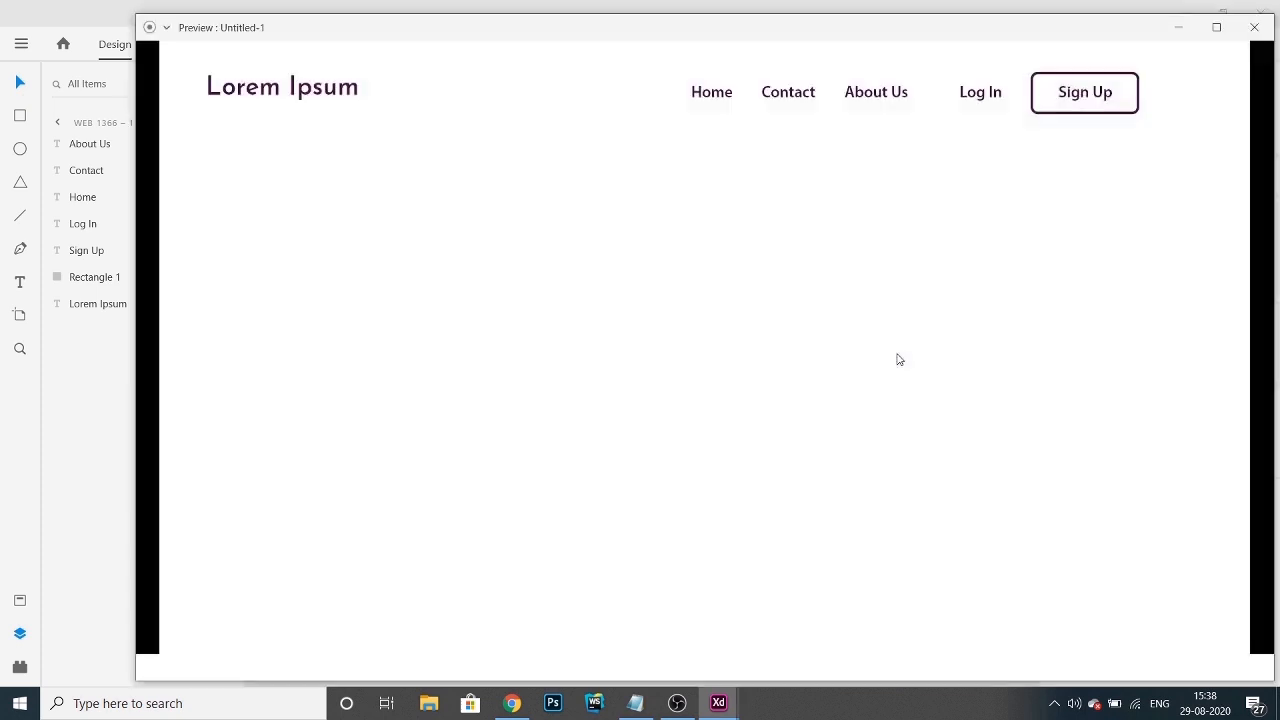
{"action": "key", "text": "Escape"}
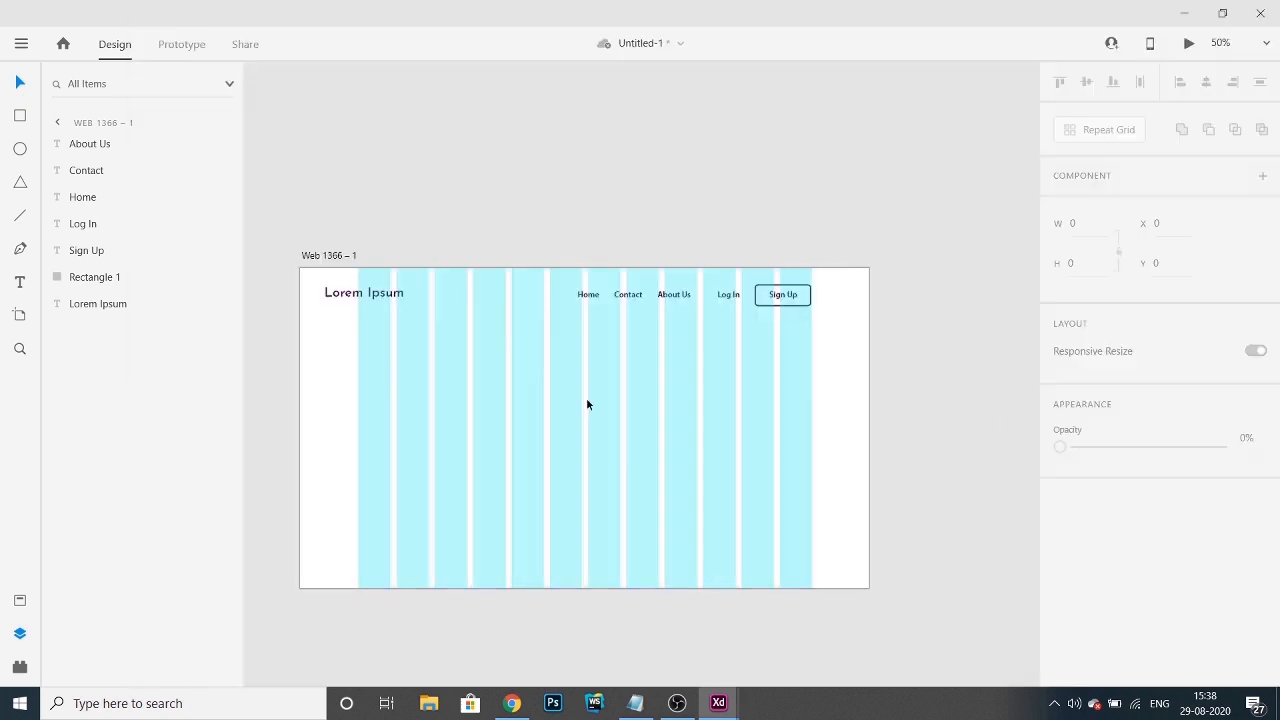
- Move the Lorem Ipsum logo text to X 136, Y 50, at the first grid column's outer edge and level with the navigation
{"action": "left_click_drag", "start_coordinate": [326, 290], "coordinate": [356, 296]}
{"action": "key", "text": "Up"}
{"action": "key", "text": "Down"}
{"action": "key", "text": "Down"}
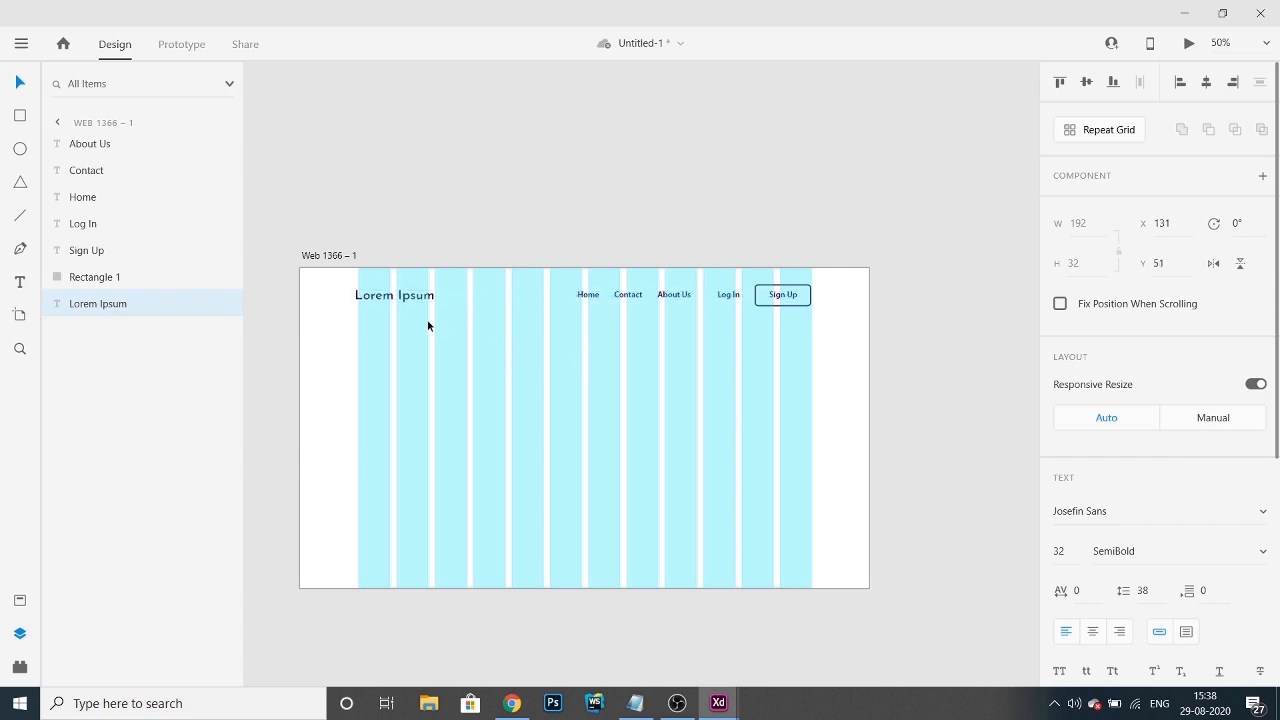
{"action": "key", "text": "Up"}
{"action": "key", "text": "Right"}
{"action": "key", "text": "Right"}
{"action": "key", "text": "Right"}
{"action": "key", "text": "Right"}
{"action": "key", "text": "Right"}
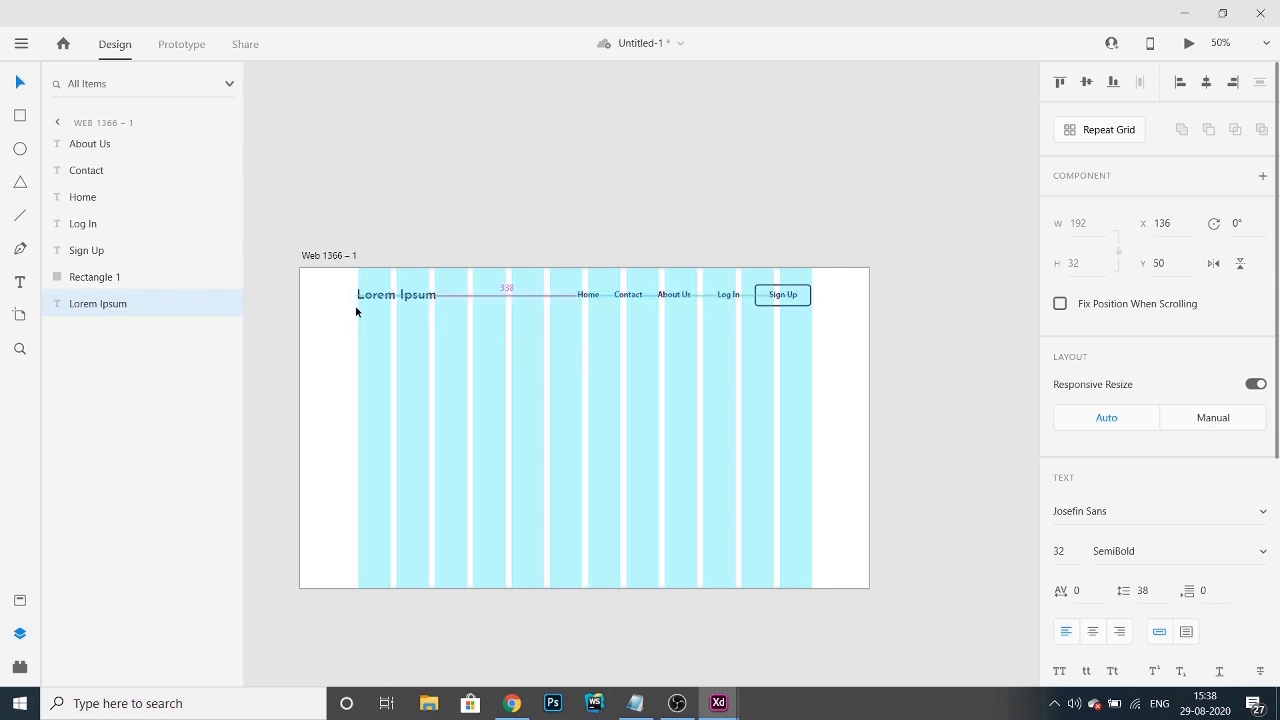
- Add a two-line heading reading "THE SOLUTION TO" / "ALL YOUR PROBLEMS" below the logo, starting at the first grid column
{"action": "left_click", "coordinate": [502, 594]}
{"action": "scroll", "coordinate": [502, 594], "scroll_direction": "down", "scroll_amount": 2}
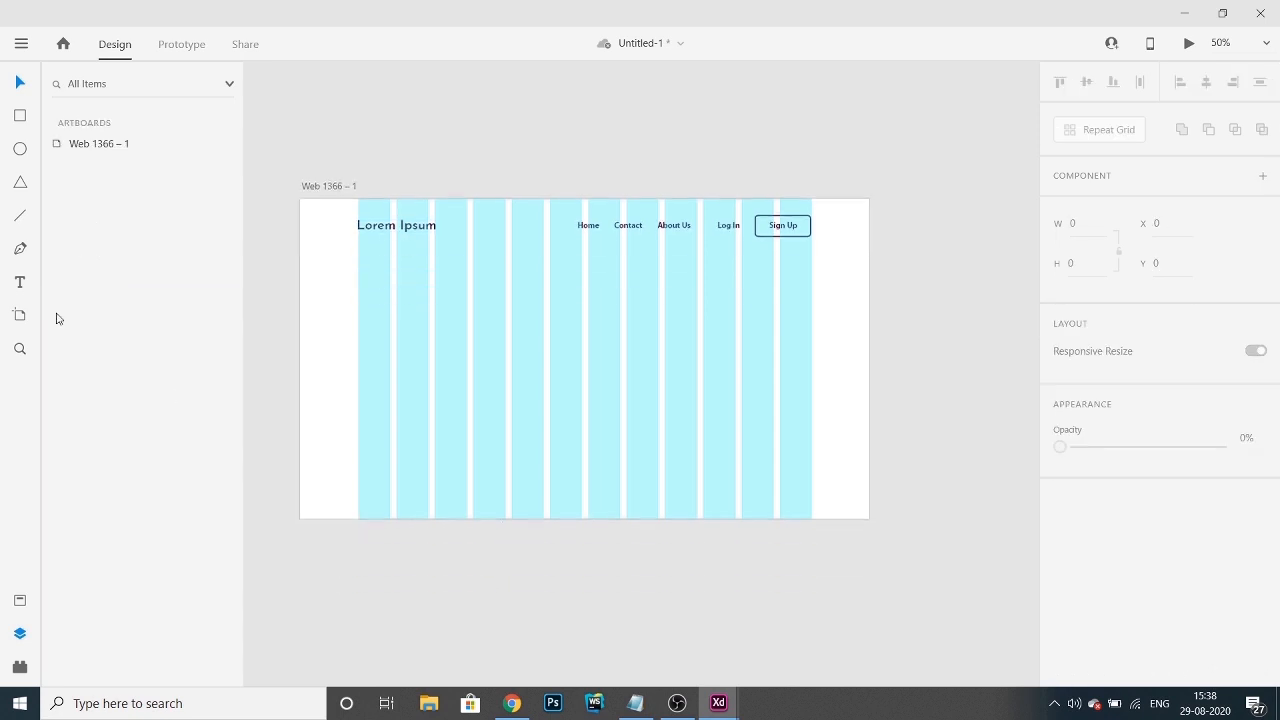
{"action": "left_click", "coordinate": [359, 297]}
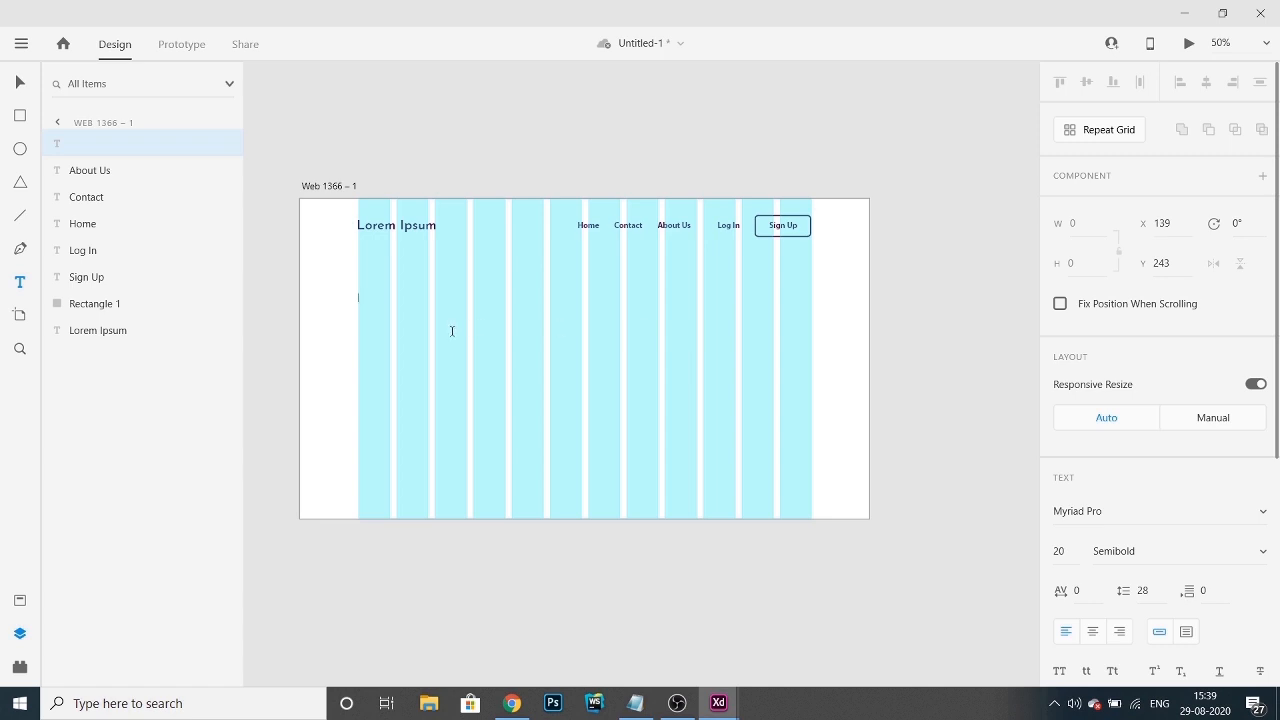
{"action": "type", "text": "THE SOLUTION TO ALL"}
{"action": "key", "text": "Return"}
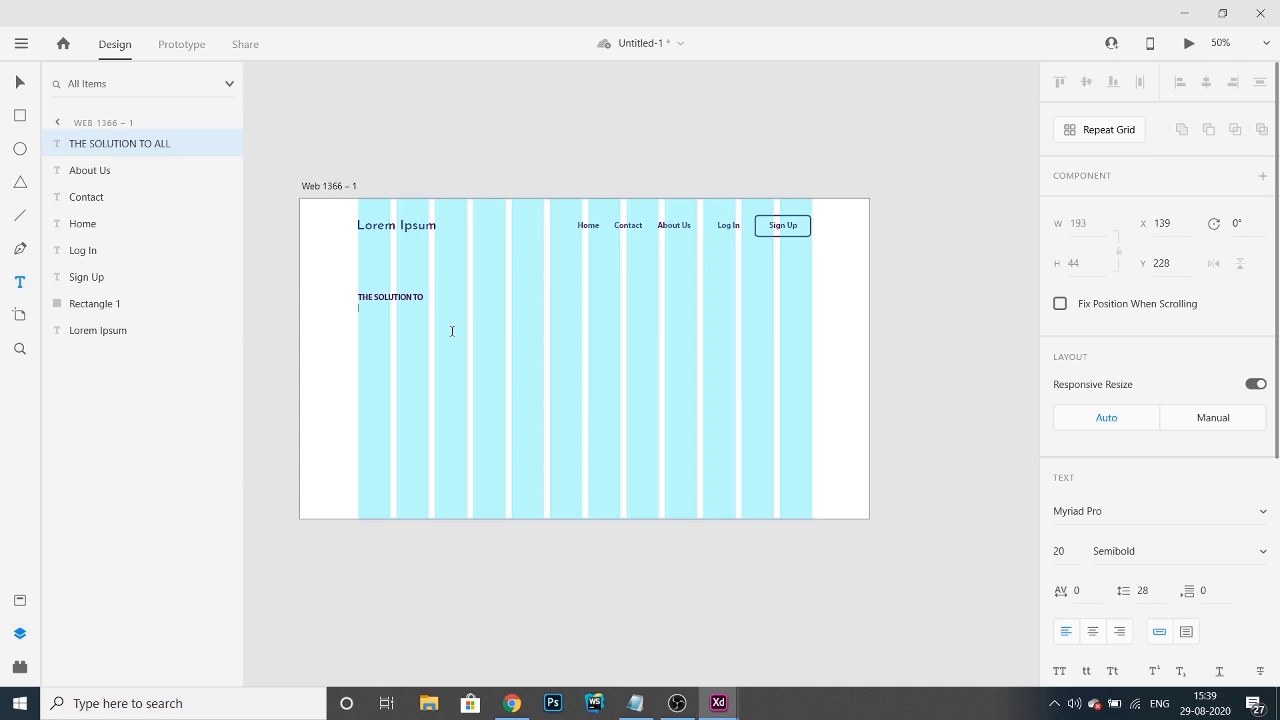
{"action": "key", "text": "Escape"}
- Set the whole heading's font size to 40
{"action": "double_click", "coordinate": [437, 296]}
{"action": "key", "text": "ctrl+a"}
{"action": "left_click", "coordinate": [1074, 554]}
{"action": "type", "text": "40"}
{"action": "key", "text": "Return"}
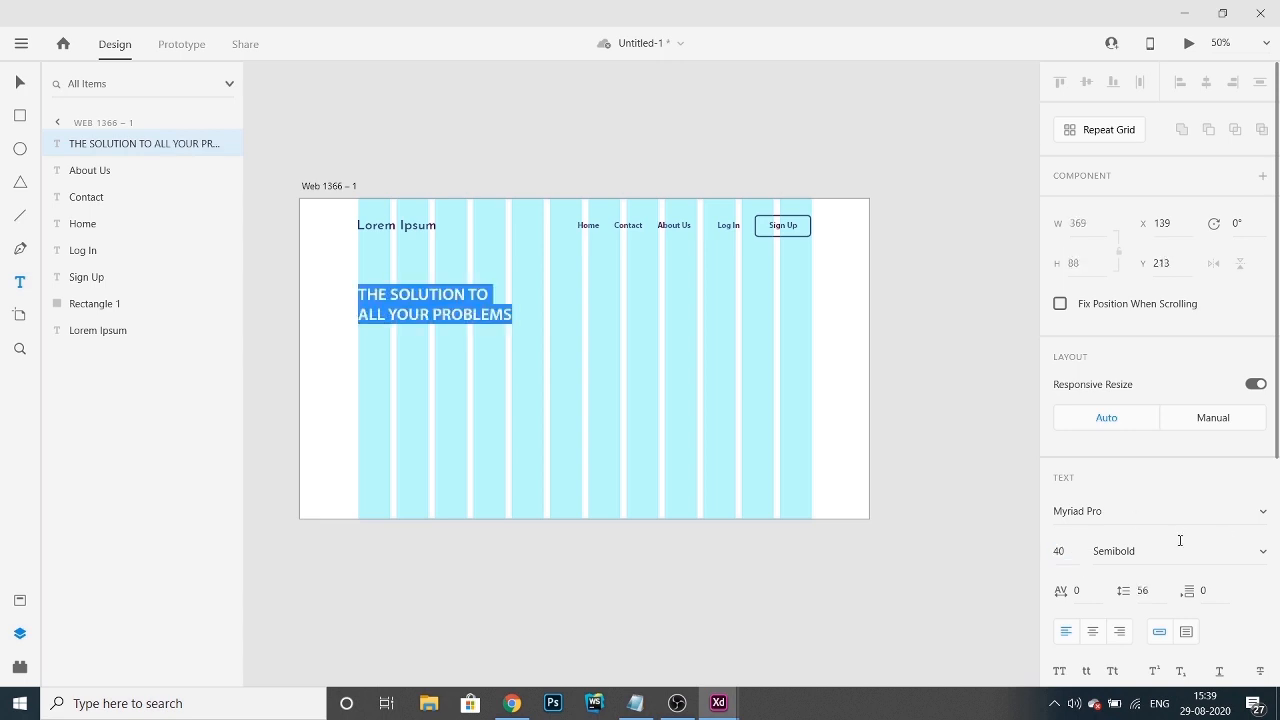
- Set the heading's fill colour to #212121 and save that colour as a swatch
{"action": "scroll", "coordinate": [1245, 516], "scroll_direction": "down", "scroll_amount": 3}
{"action": "key", "text": "Escape"}
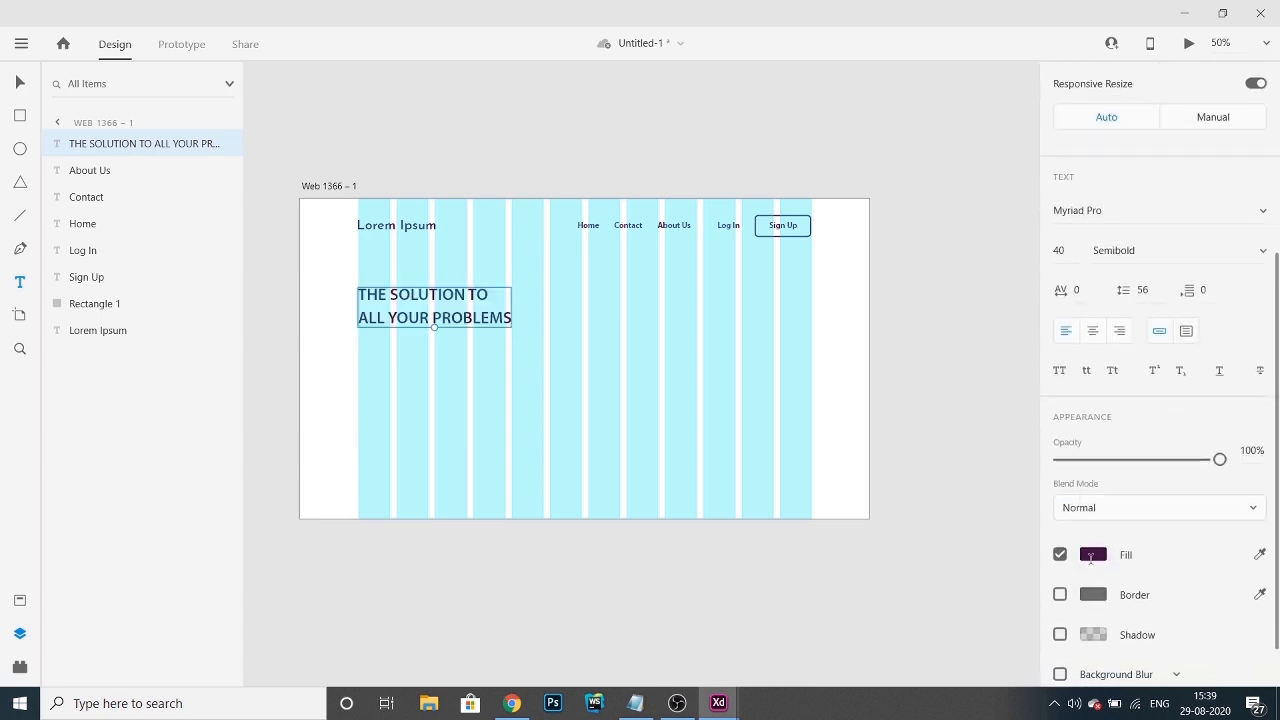
{"action": "left_click", "coordinate": [1093, 554]}
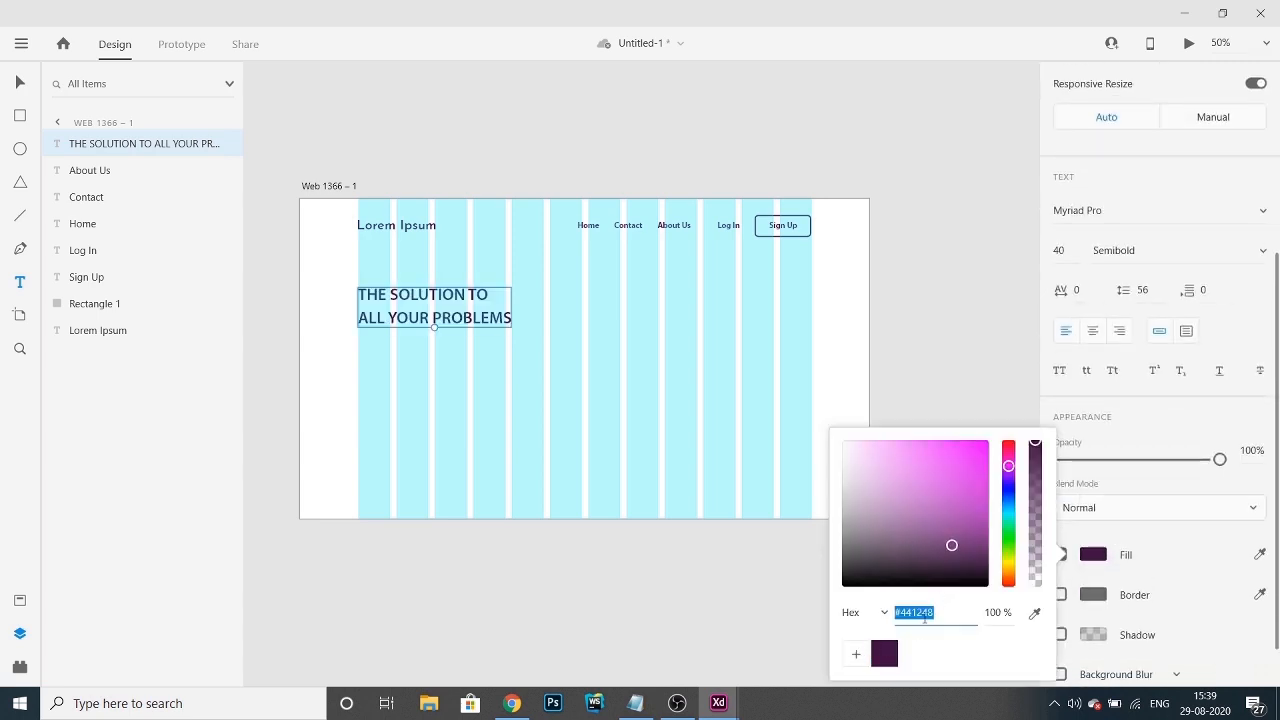
{"action": "type", "text": "212121"}
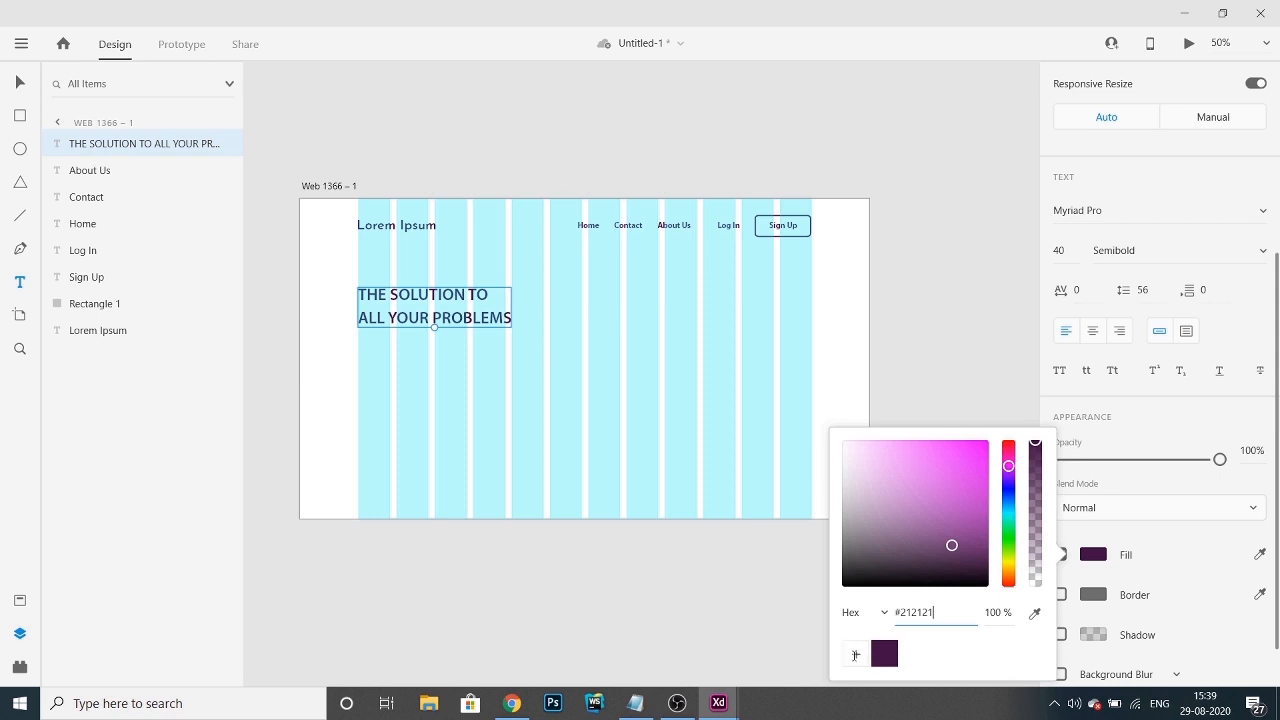
{"action": "key", "text": "Return"}
{"action": "left_click", "coordinate": [855, 654]}
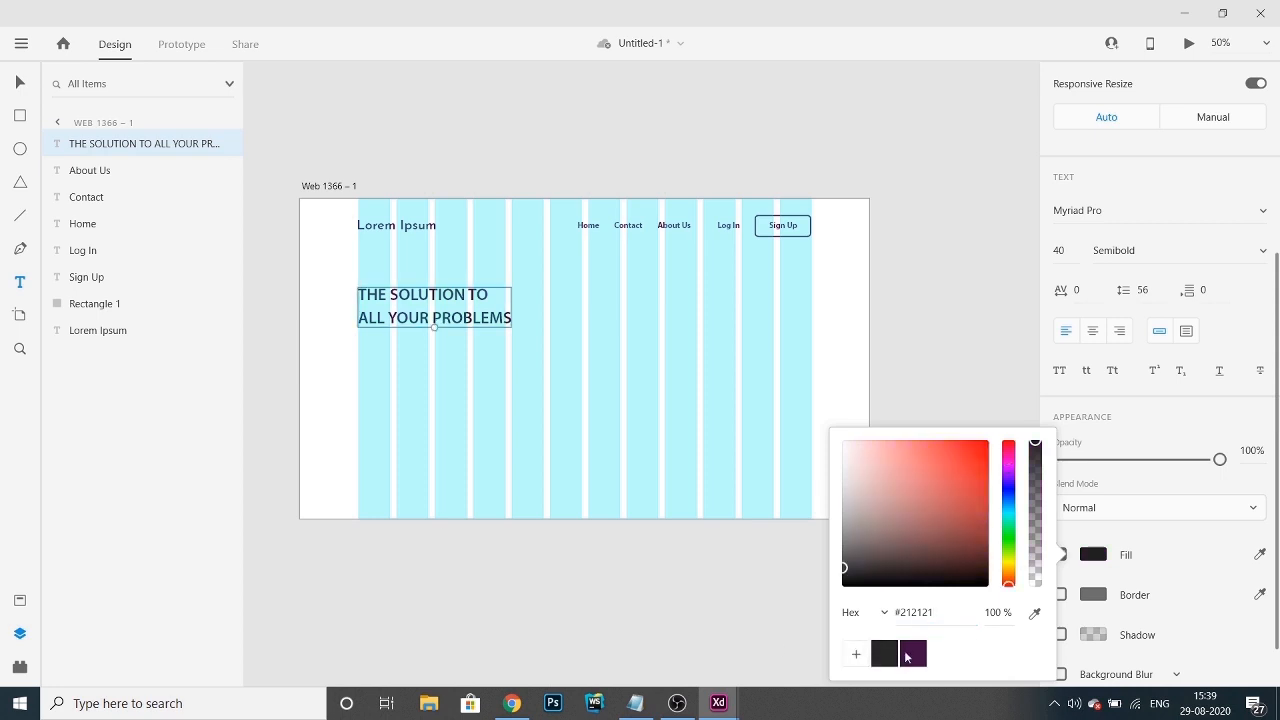
- Change the heading's font weight to Bold and move the heading up slightly
{"action": "double_click", "coordinate": [474, 316]}
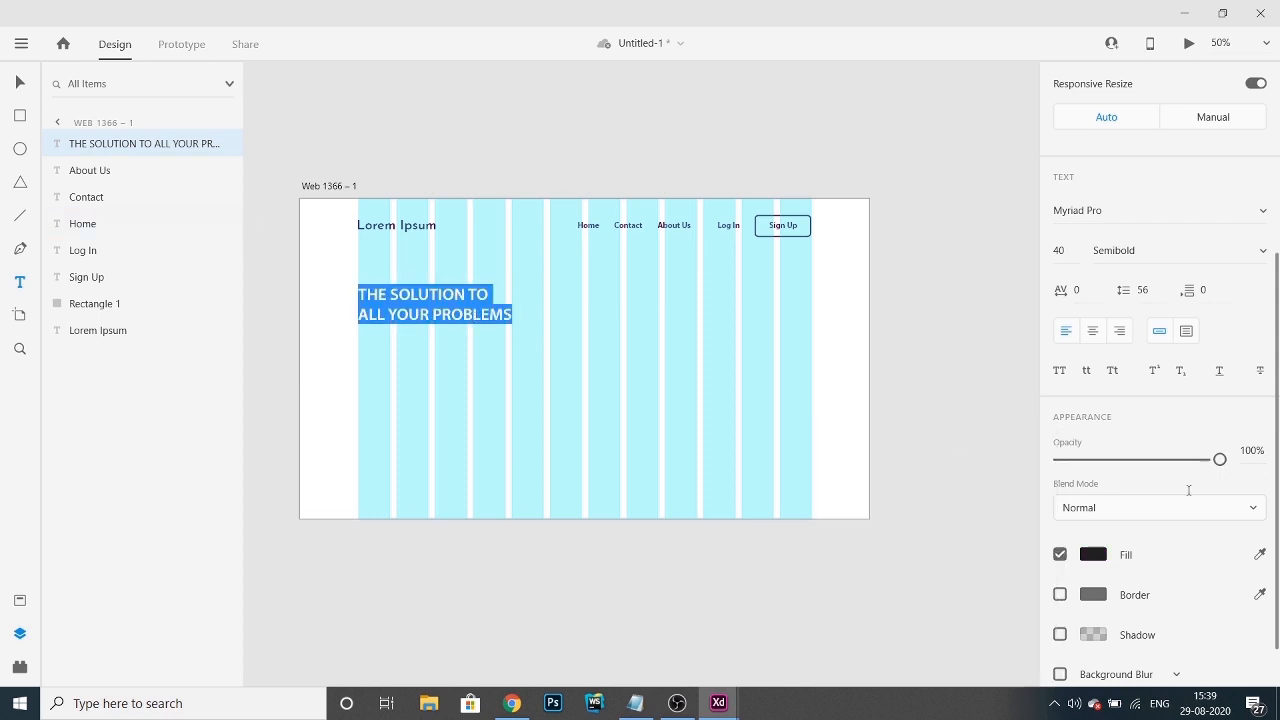
{"action": "key", "text": "Escape"}
{"action": "left_click", "coordinate": [1092, 554]}
{"action": "left_click", "coordinate": [1129, 251]}
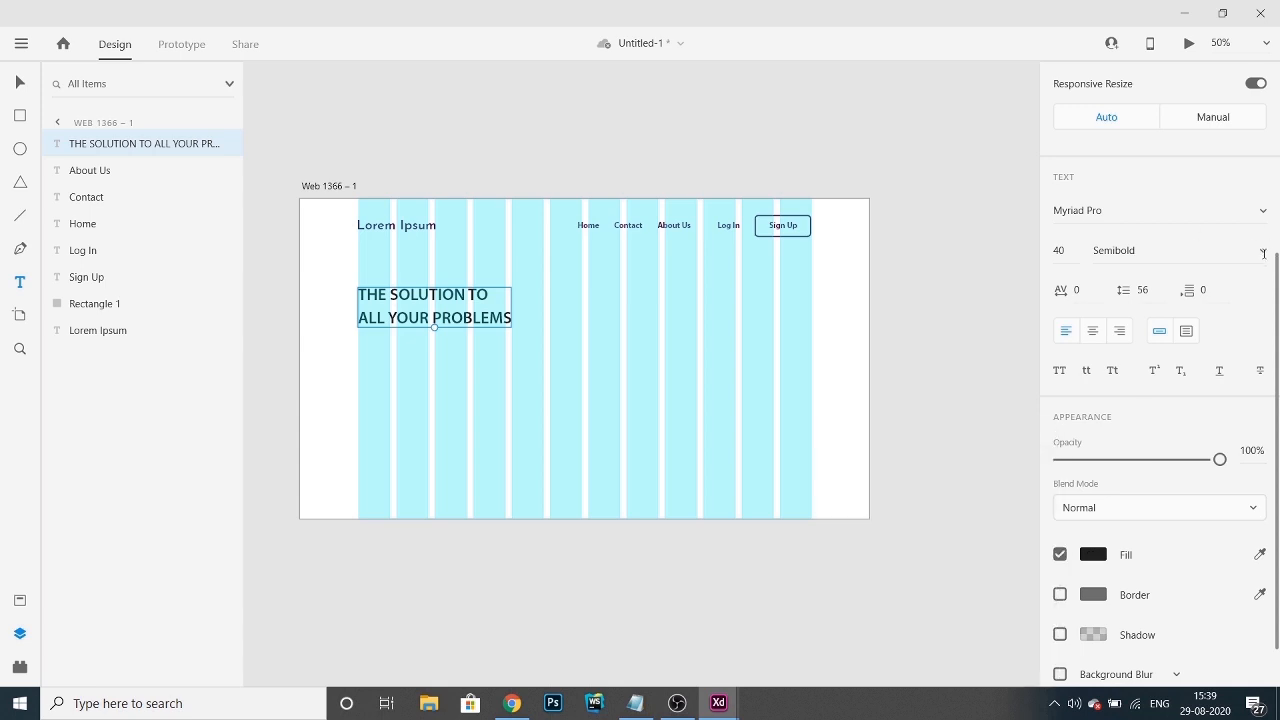
{"action": "left_click", "coordinate": [1129, 251]}
{"action": "key", "text": "Escape"}
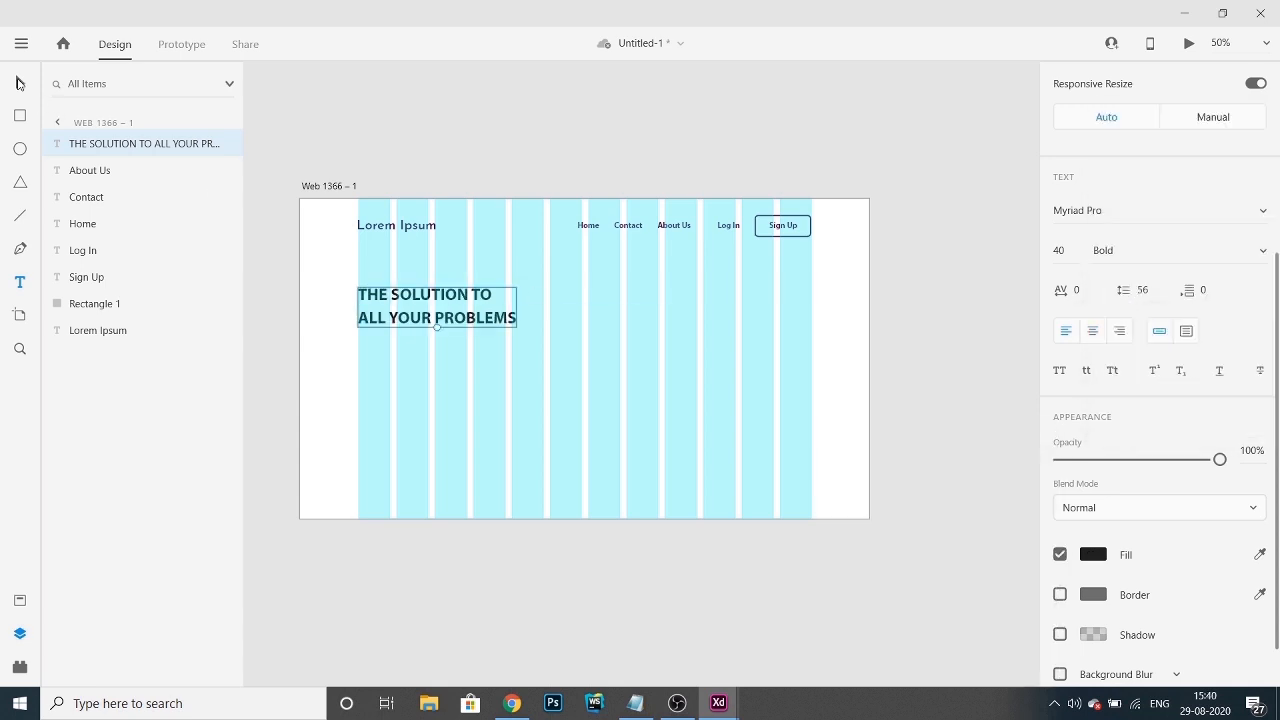
{"action": "left_click_drag", "start_coordinate": [371, 298], "coordinate": [371, 291]}
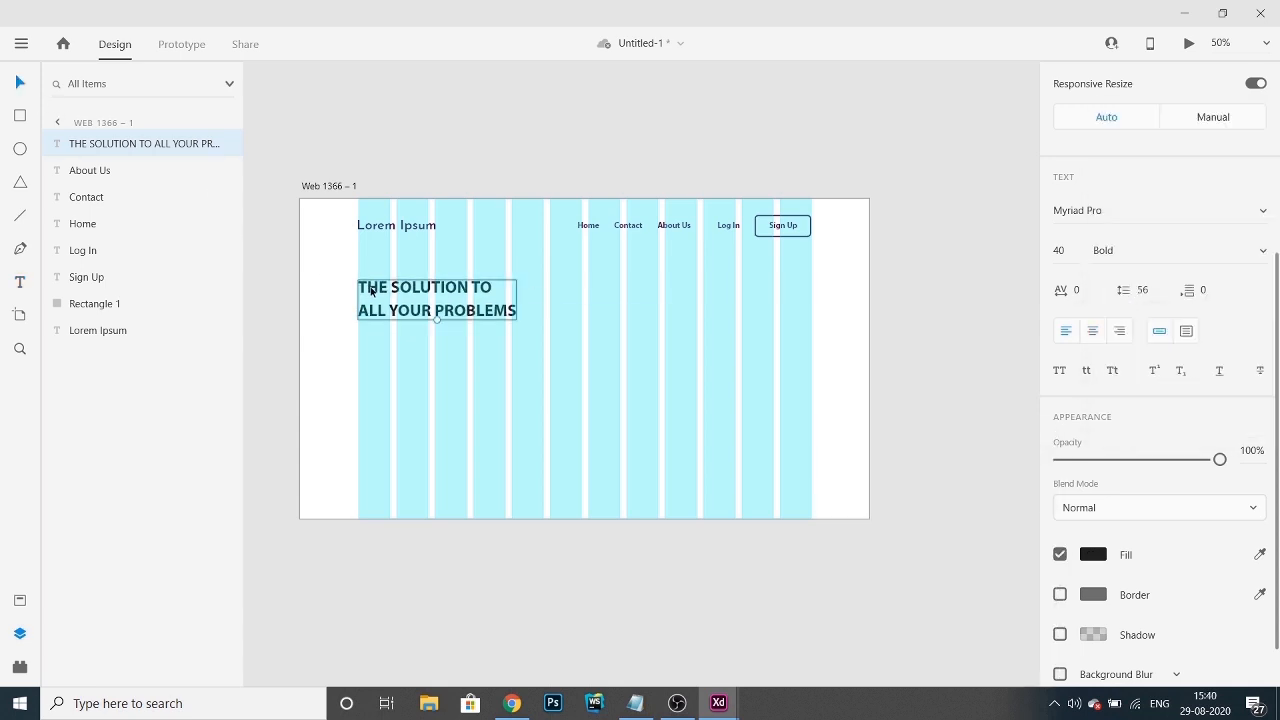
- Draw a text box below the heading across the first five grid columns and fill it with the lorem ipsum paragraph from the Notepad document
{"action": "key", "text": "alt"}
{"action": "left_click_drag", "start_coordinate": [356, 332], "coordinate": [547, 423]}
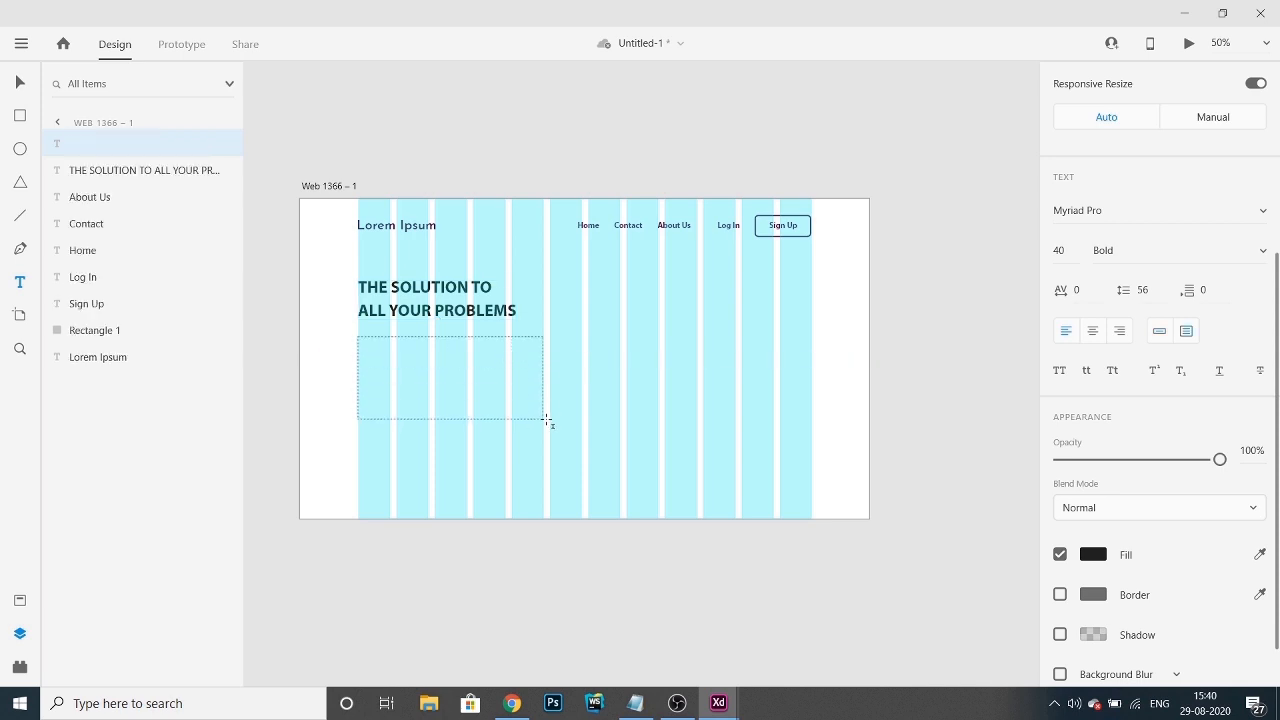
{"action": "key", "text": "alt+Tab"}
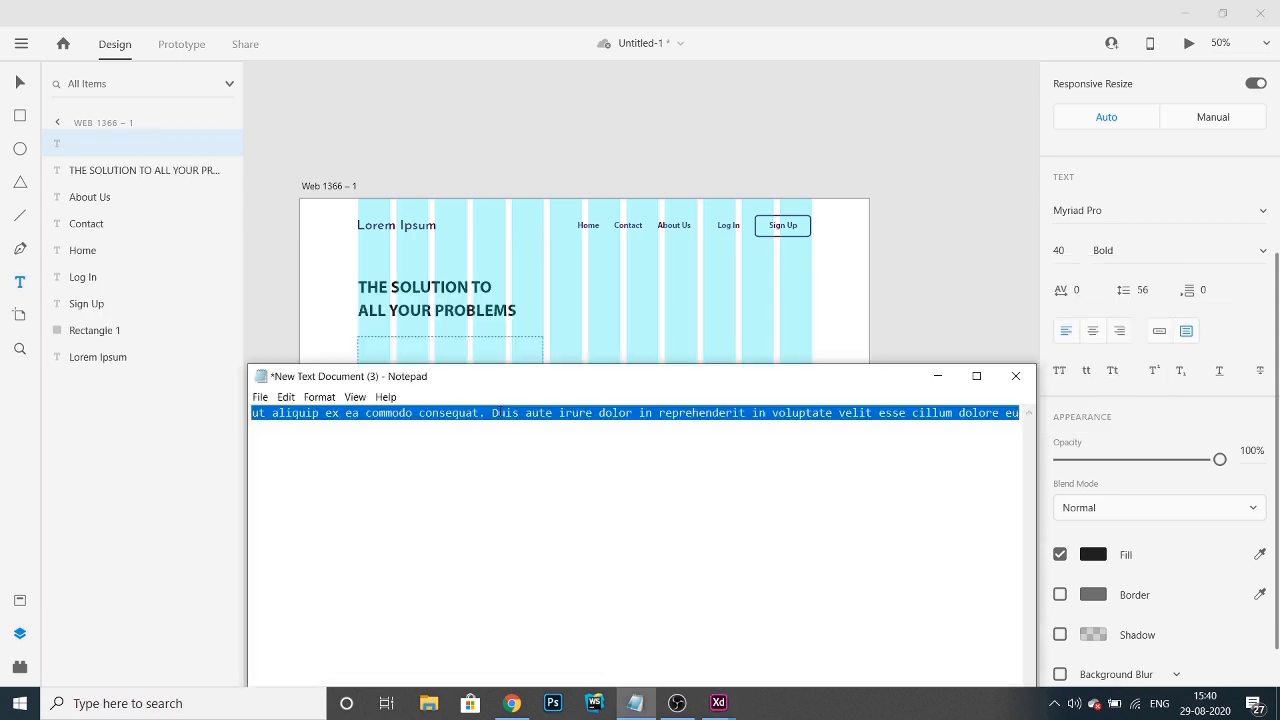
{"action": "key", "text": "alt+Tab"}
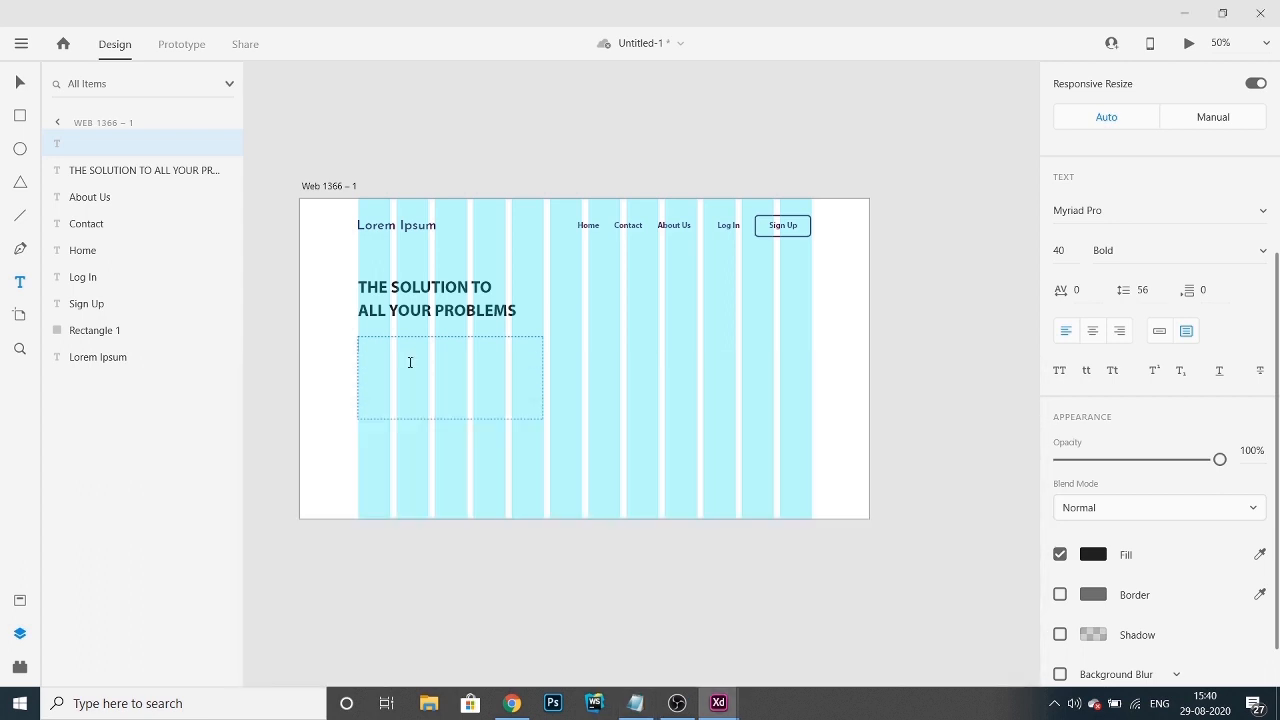
{"action": "type", "text": "Lorem ipsum dolor sit amet, consectetur adipiscing elit, sed do eiusmod tempor incididunt ut labore et dolore magna aliqua. Ut enim ad minim veniam, quis nostrud exercitation ullamco laboris nisi ut aliquip ex ea commodo consequat. Duis aute irure dolor in reprehenderit in voluptate velit esse cillum dolore eu"}
- Set the lorem ipsum paragraph's font size to 16 and its weight to Regular
{"action": "key", "text": "ctrl+a"}
{"action": "left_click", "coordinate": [1064, 252]}
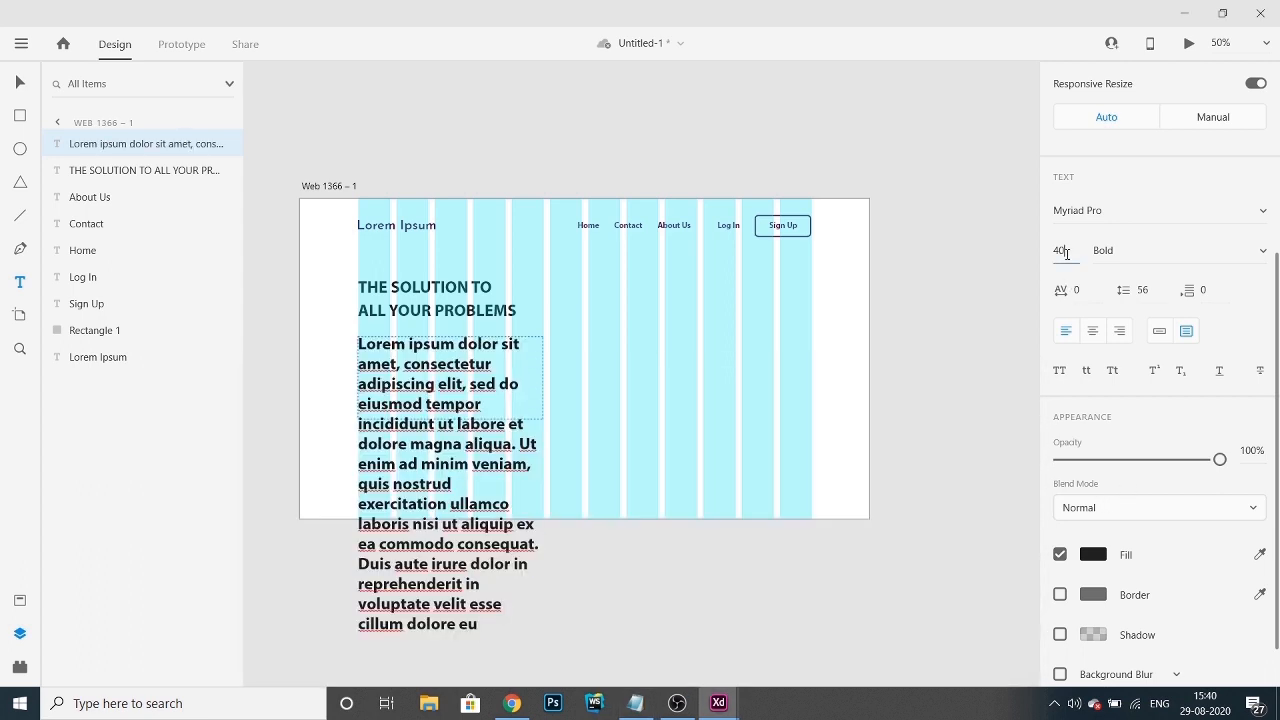
{"action": "key", "text": "Return"}
{"action": "left_click", "coordinate": [1262, 251]}
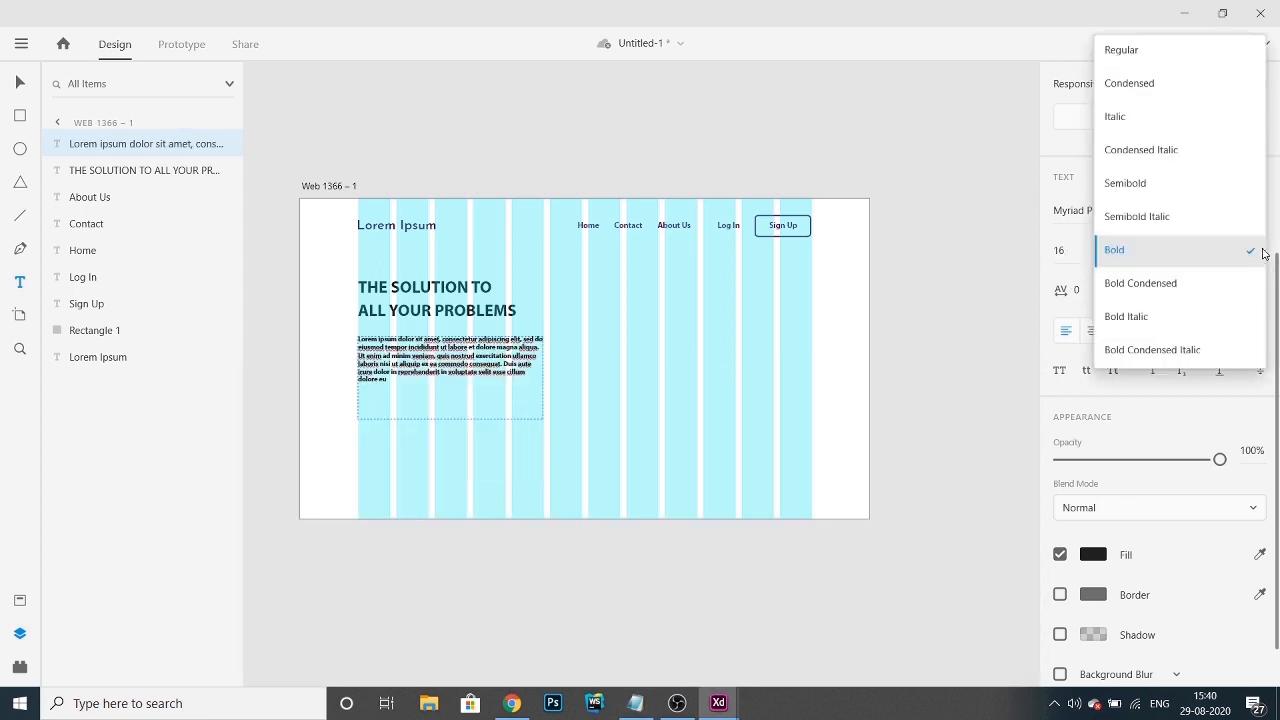
{"action": "left_click", "coordinate": [1166, 58]}
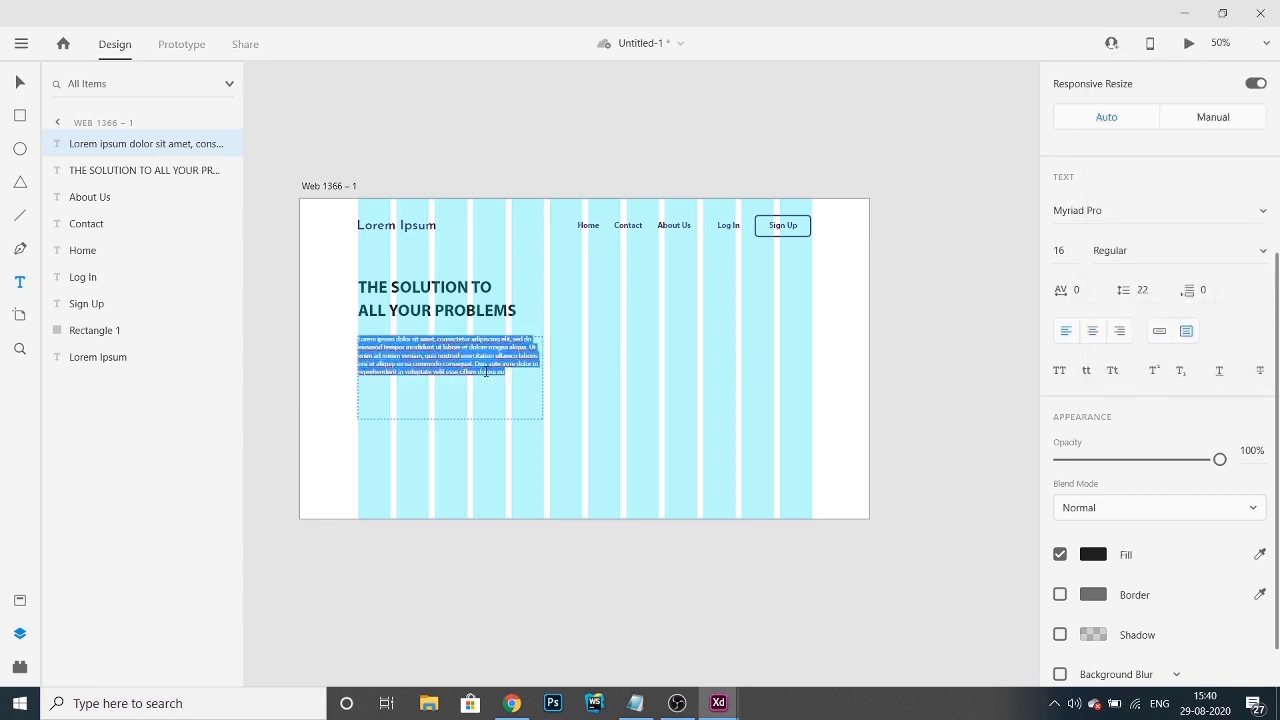
{"action": "key", "text": "Escape"}
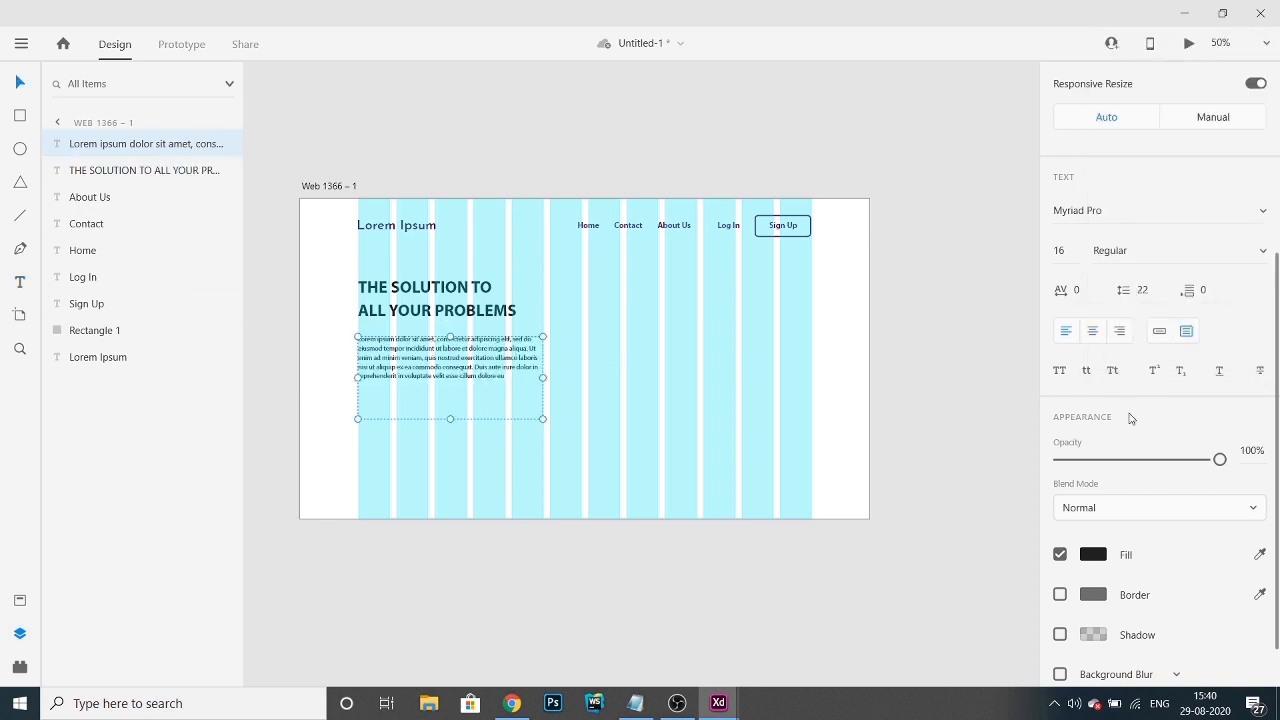
- Set the paragraph's fill colour to #8D4B92
{"action": "scroll", "coordinate": [1130, 418], "scroll_direction": "down", "scroll_amount": 1}
{"action": "left_click", "coordinate": [1093, 491]}
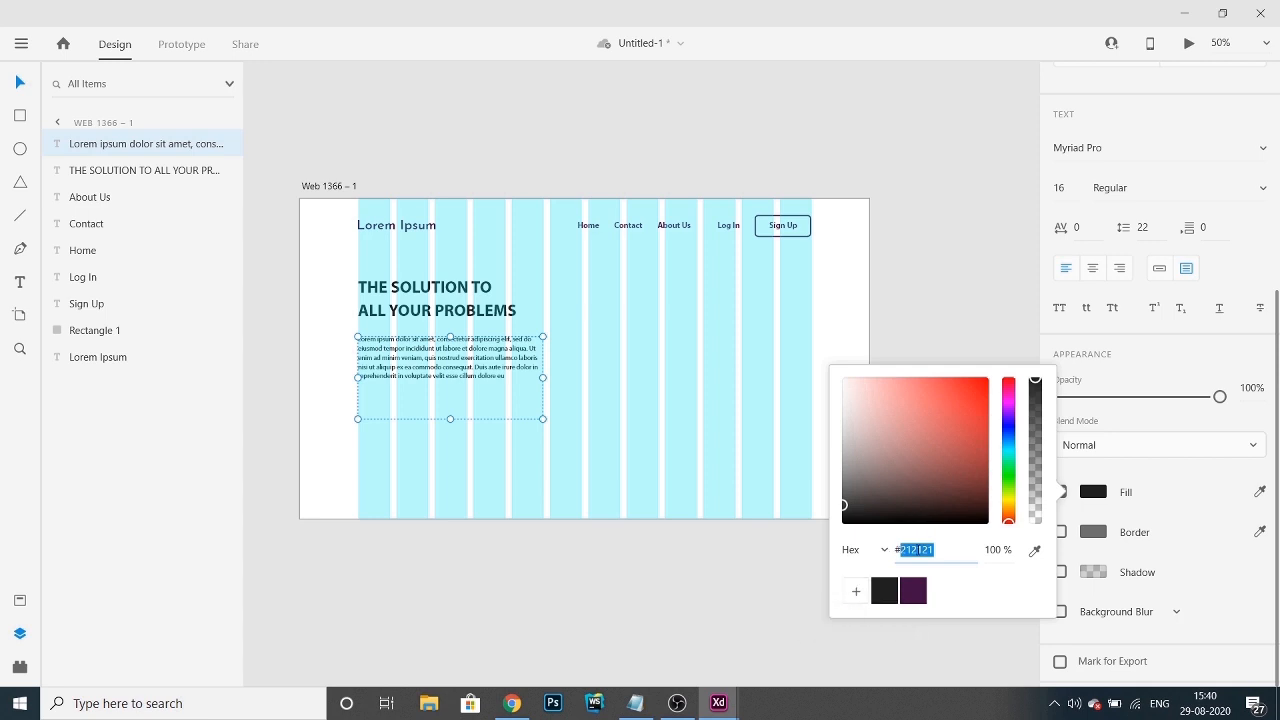
{"action": "type", "text": "8d4b"}
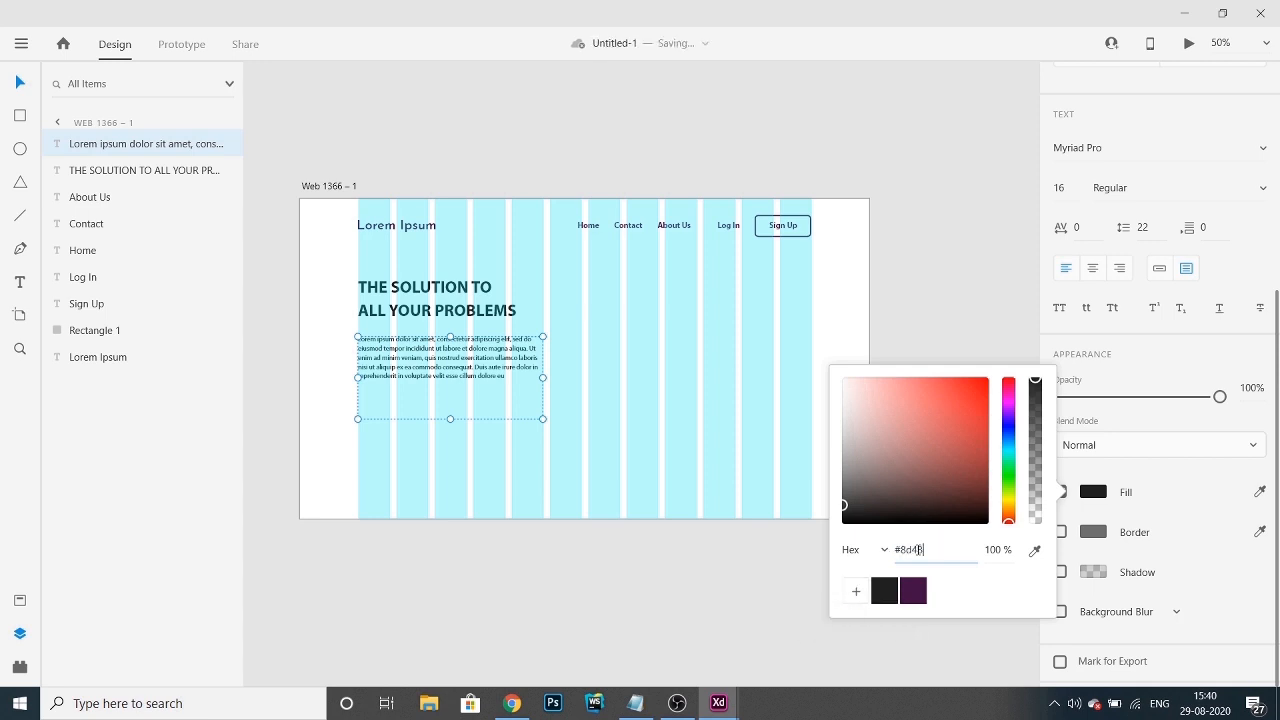
{"action": "type", "text": "92"}
{"action": "key", "text": "Return"}
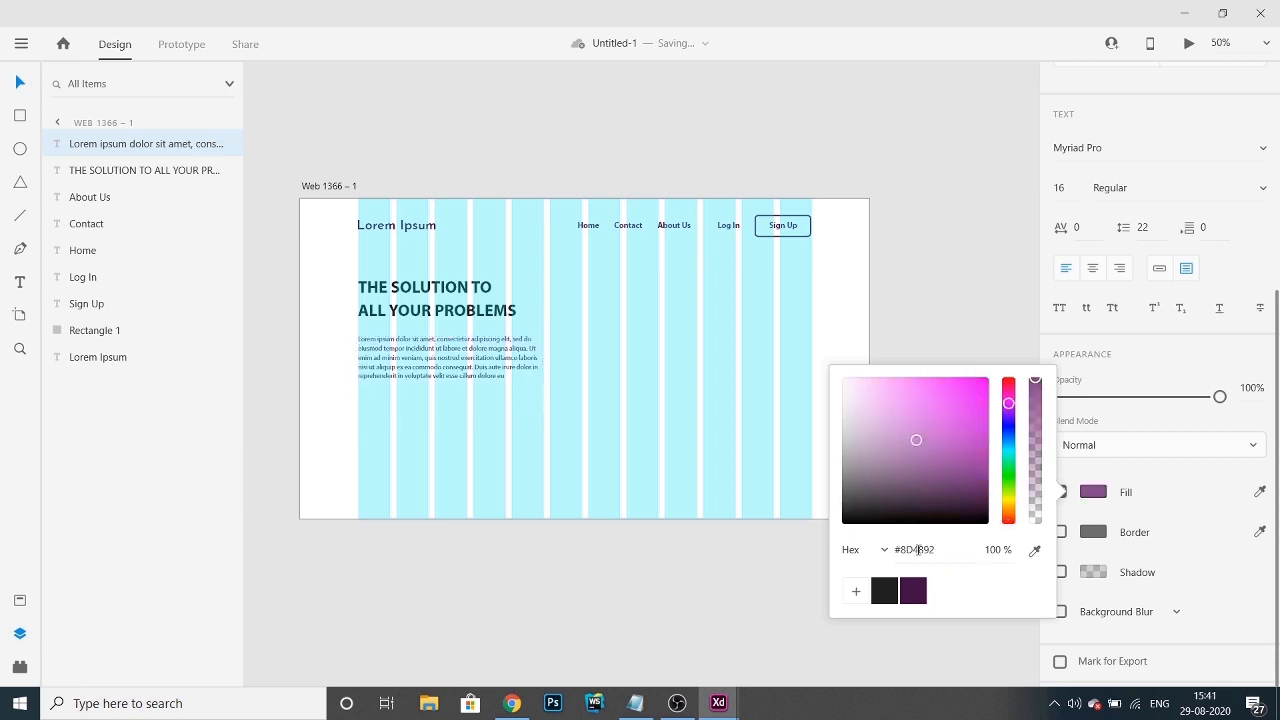
- Save the paragraph's purple fill as a colour swatch and preview the page
{"action": "left_click", "coordinate": [856, 591]}
{"action": "left_click", "coordinate": [621, 562]}
{"action": "key", "text": "ctrl+Return"}
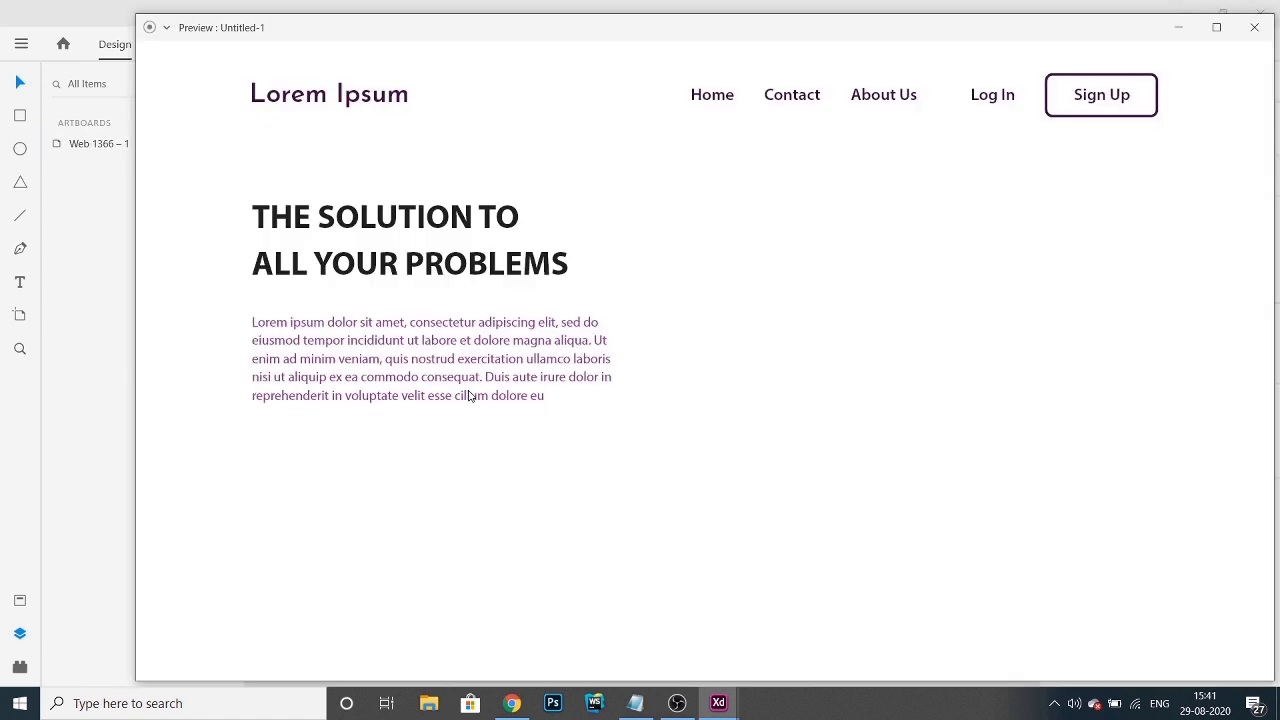
{"action": "key", "text": "Escape"}
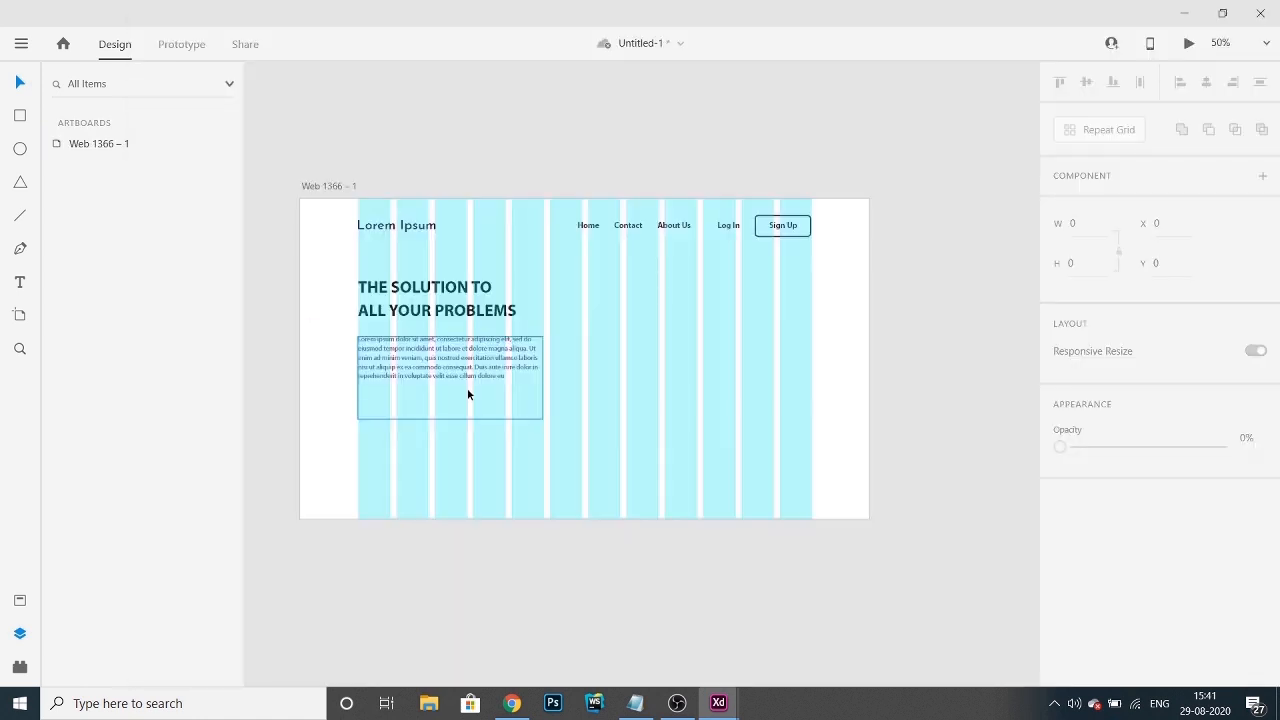
- Shorten the lorem ipsum paragraph's text box so it ends just below its last line
{"action": "left_click", "coordinate": [504, 364]}
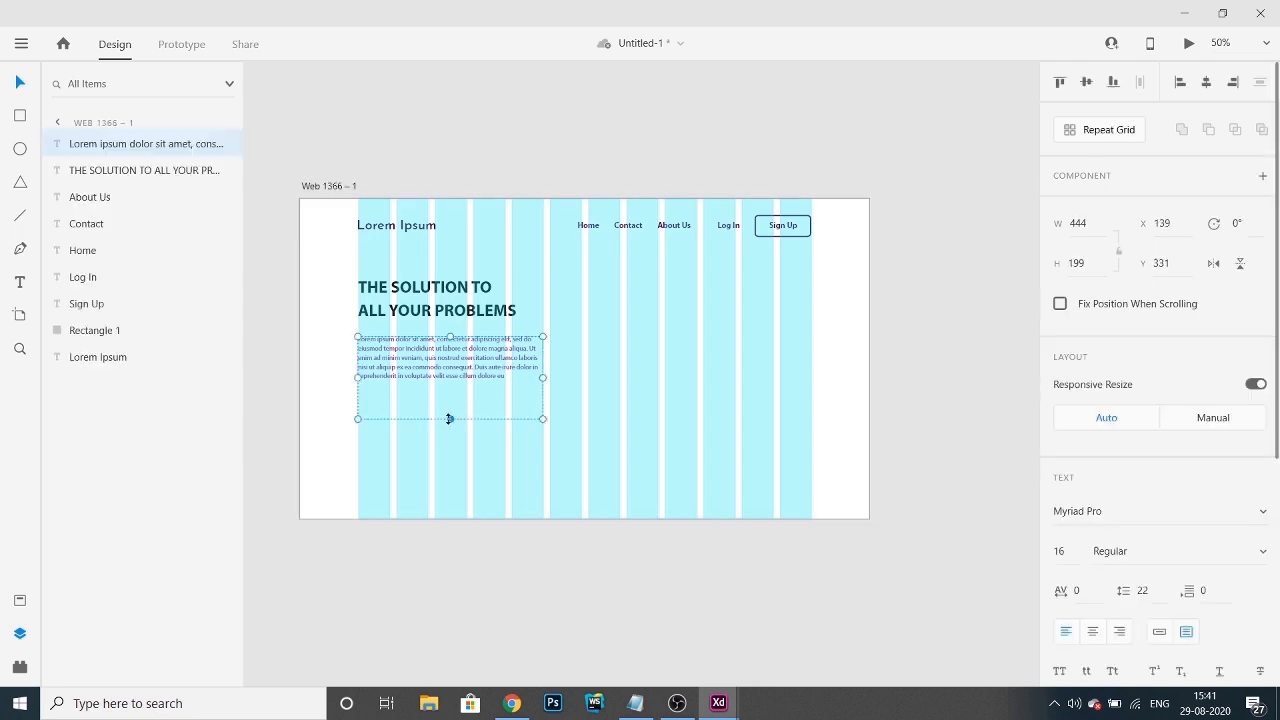
{"action": "left_click_drag", "start_coordinate": [449, 419], "coordinate": [449, 382]}
{"action": "left_click", "coordinate": [504, 574]}
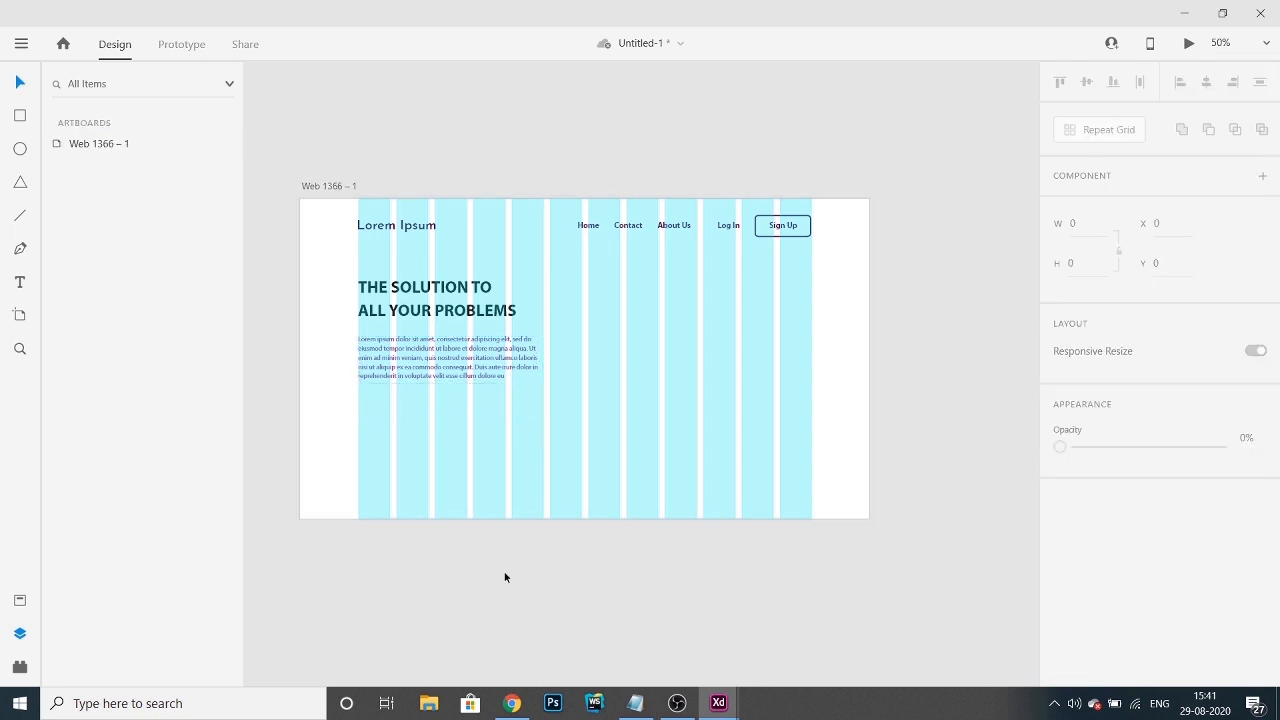
- Duplicate the Sign Up button below the paragraph at the first grid column and change the copy's label to GET STARTED
{"action": "left_click", "coordinate": [781, 228]}
{"action": "left_click", "coordinate": [762, 229], "text": "shift"}
{"action": "left_click_drag", "start_coordinate": [762, 229], "coordinate": [367, 418]}
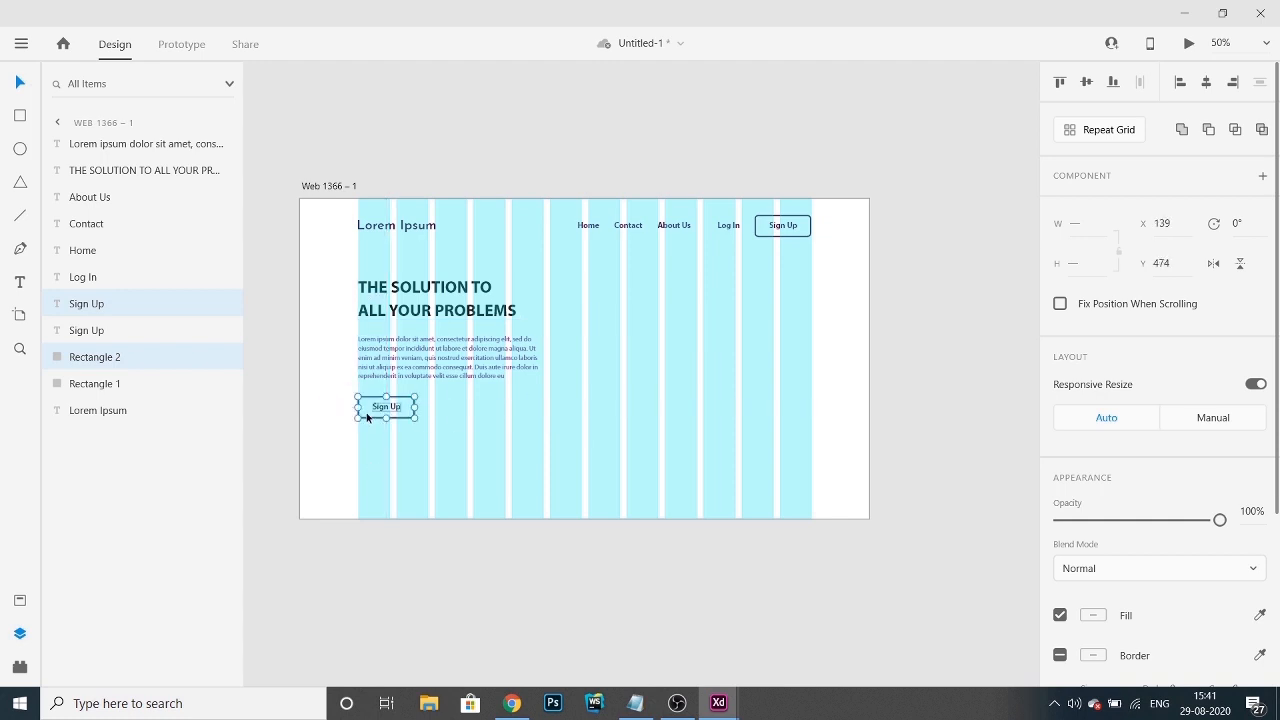
{"action": "double_click", "coordinate": [380, 407]}
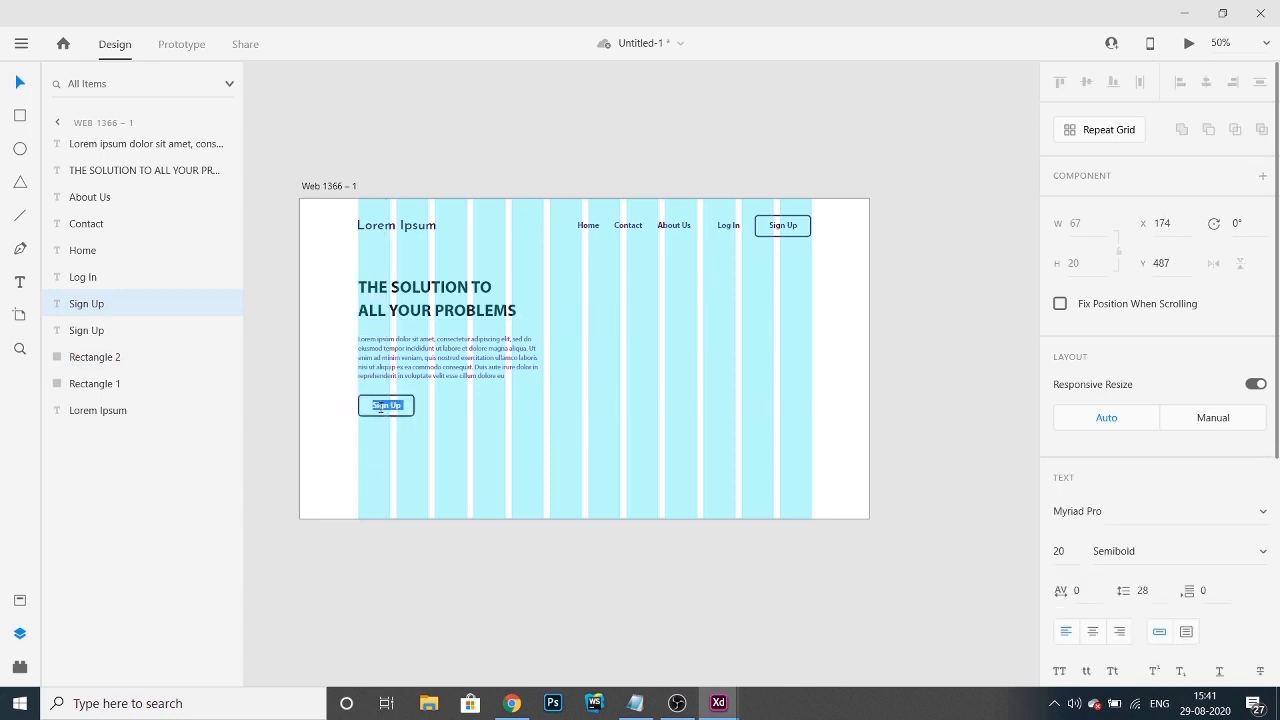
{"action": "type", "text": "GET STARTED"}
{"action": "key", "text": "Escape"}
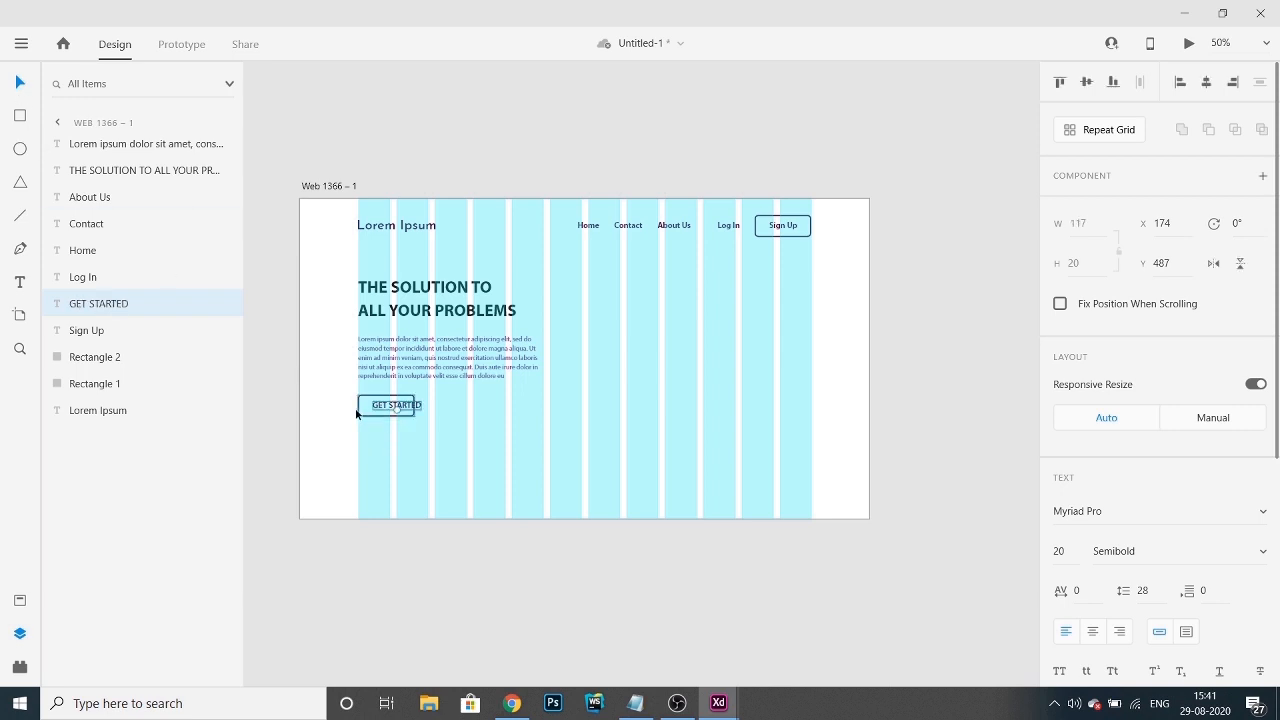
- Widen the GET STARTED button's rectangle to about 184 px so it encloses its label evenly
{"action": "left_click", "coordinate": [414, 405]}
{"action": "mouse_move", "coordinate": [414, 405]}
{"action": "left_mouse_down"}
{"action": "mouse_move", "coordinate": [437, 410]}
{"action": "mouse_move", "coordinate": [412, 408]}
{"action": "left_mouse_up"}
{"action": "key", "text": "alt+shift"}
{"action": "left_click", "coordinate": [408, 411]}
- Set the GET STARTED rectangle's border colour to #D54E57 and save it as a swatch
{"action": "scroll", "coordinate": [1227, 463], "scroll_direction": "down", "scroll_amount": 4}
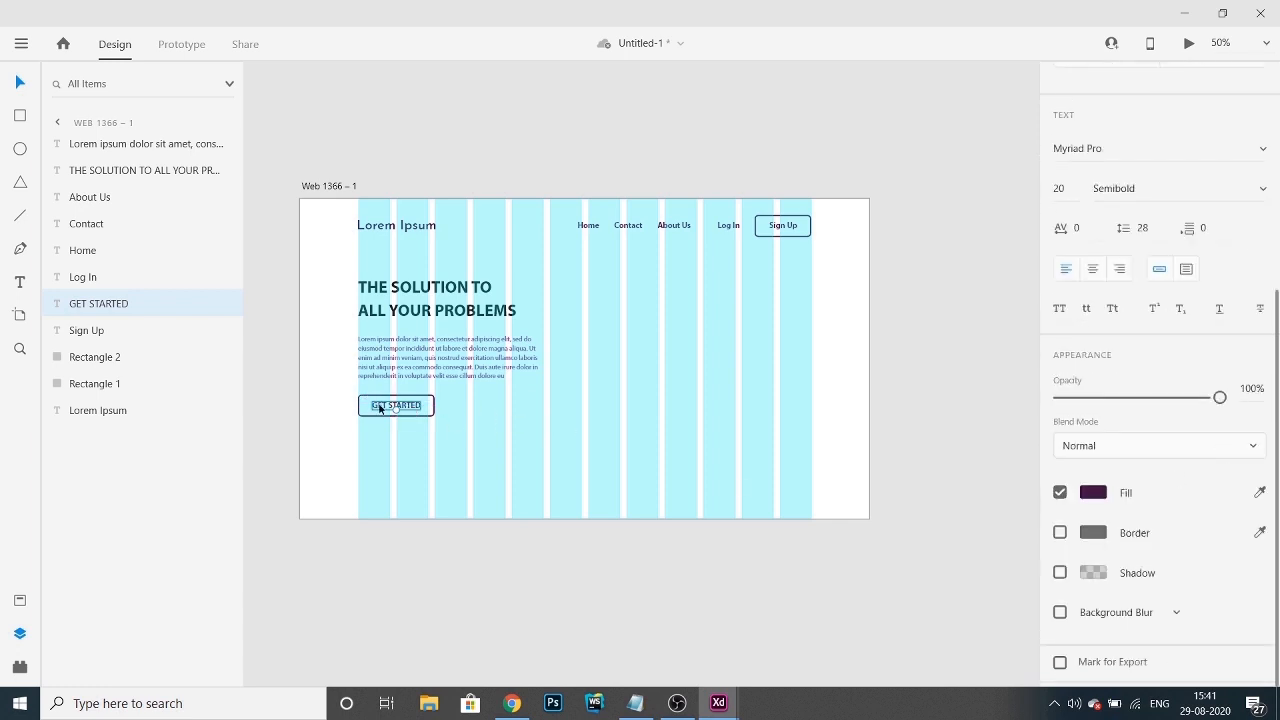
{"action": "left_click", "coordinate": [369, 412]}
{"action": "left_click", "coordinate": [1093, 457]}
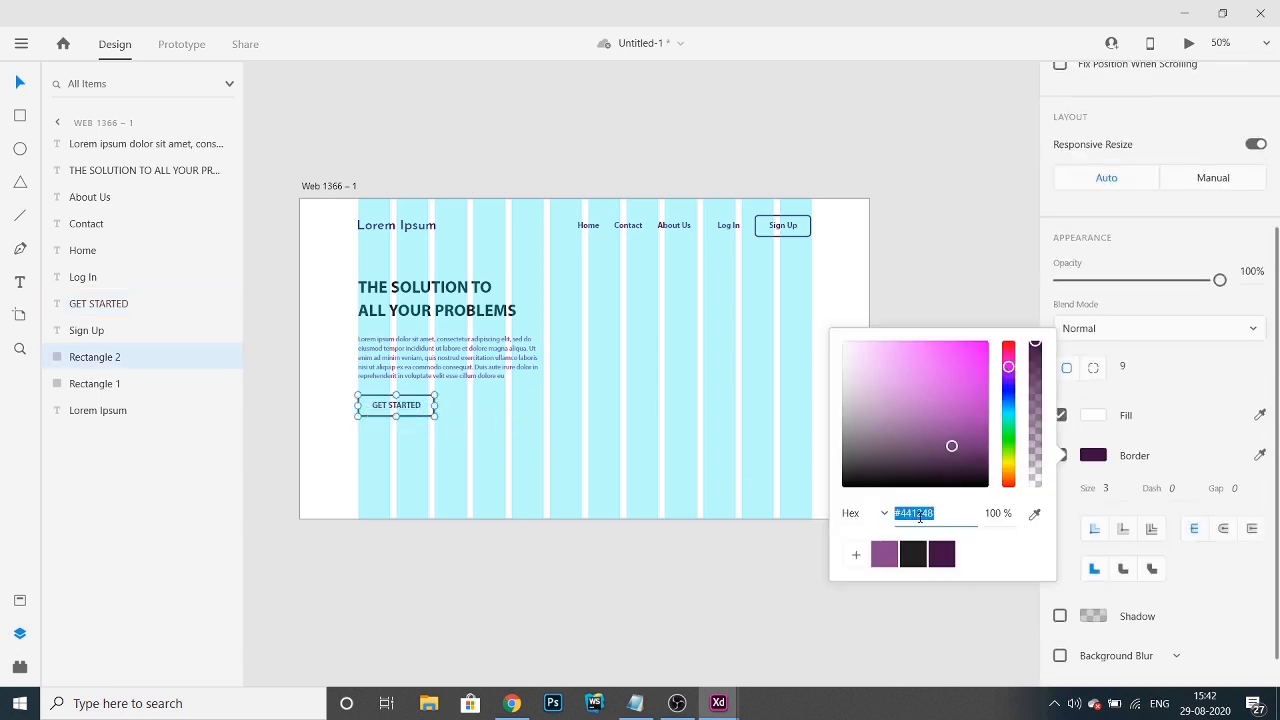
{"action": "type", "text": "d54e5"}
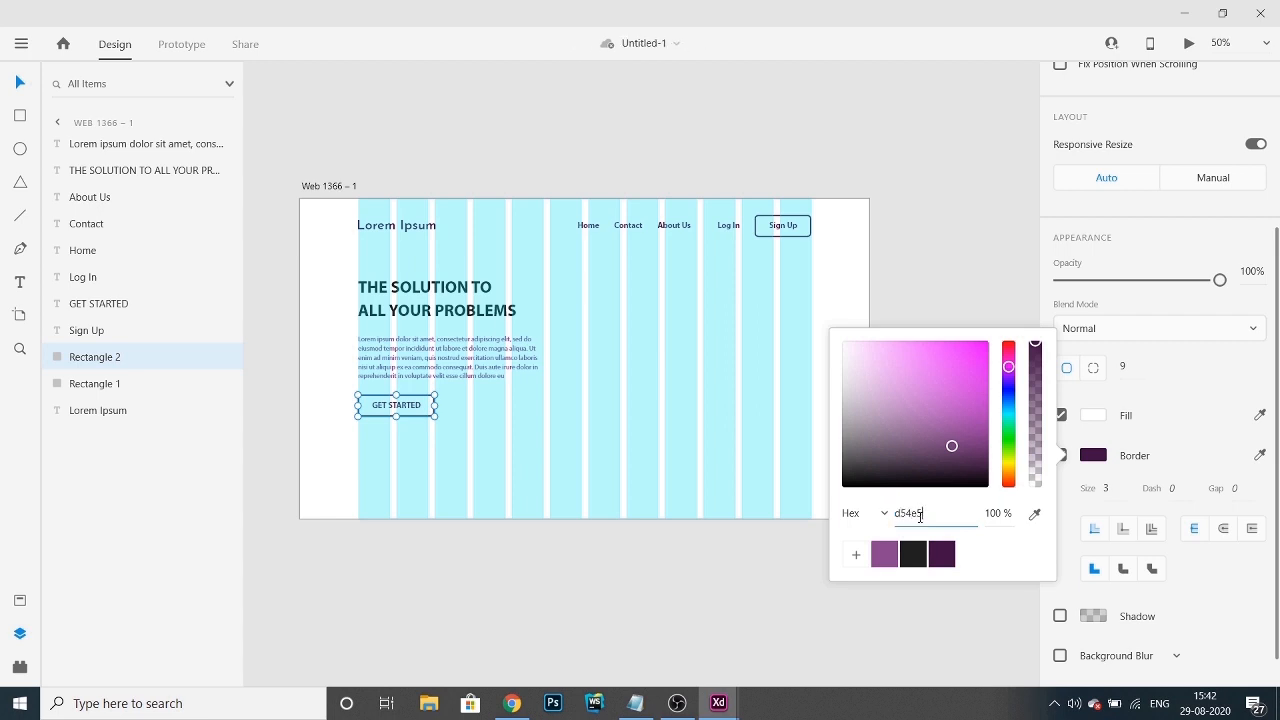
{"action": "type", "text": "7"}
{"action": "key", "text": "Return"}
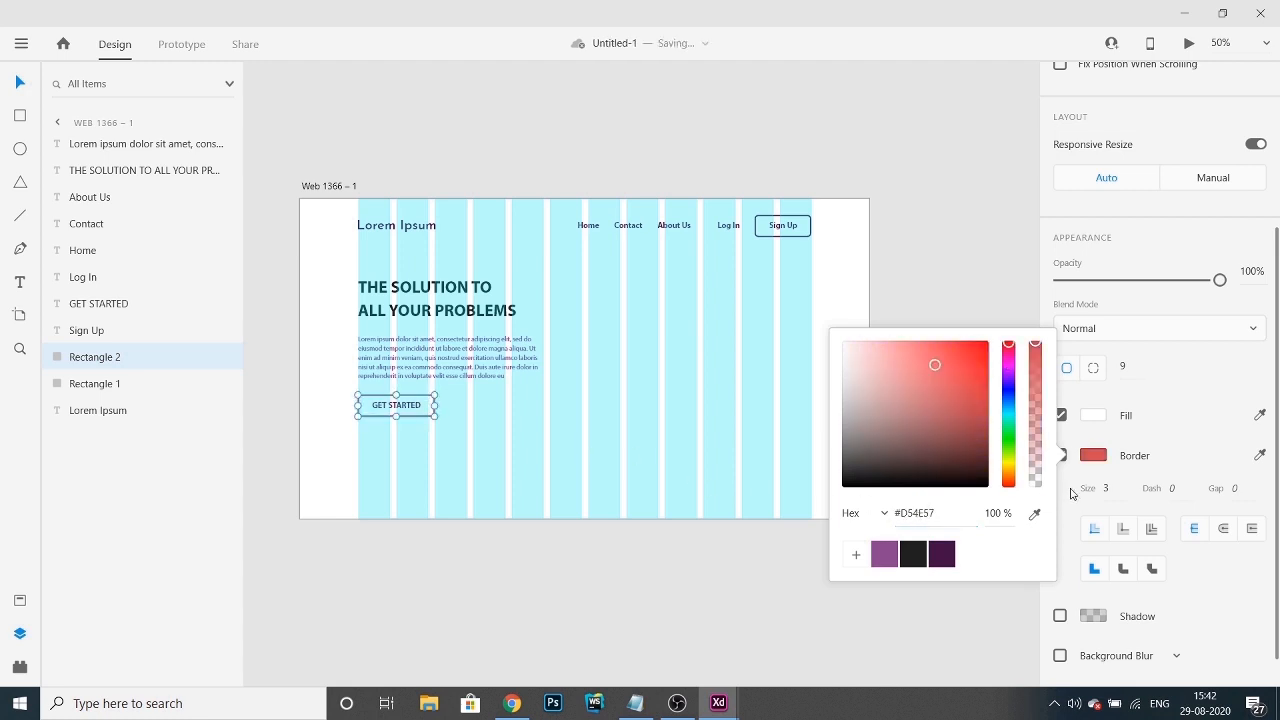
{"action": "left_click", "coordinate": [857, 558]}
- Fill the GET STARTED rectangle with the saved red swatch
{"action": "left_click", "coordinate": [1096, 416]}
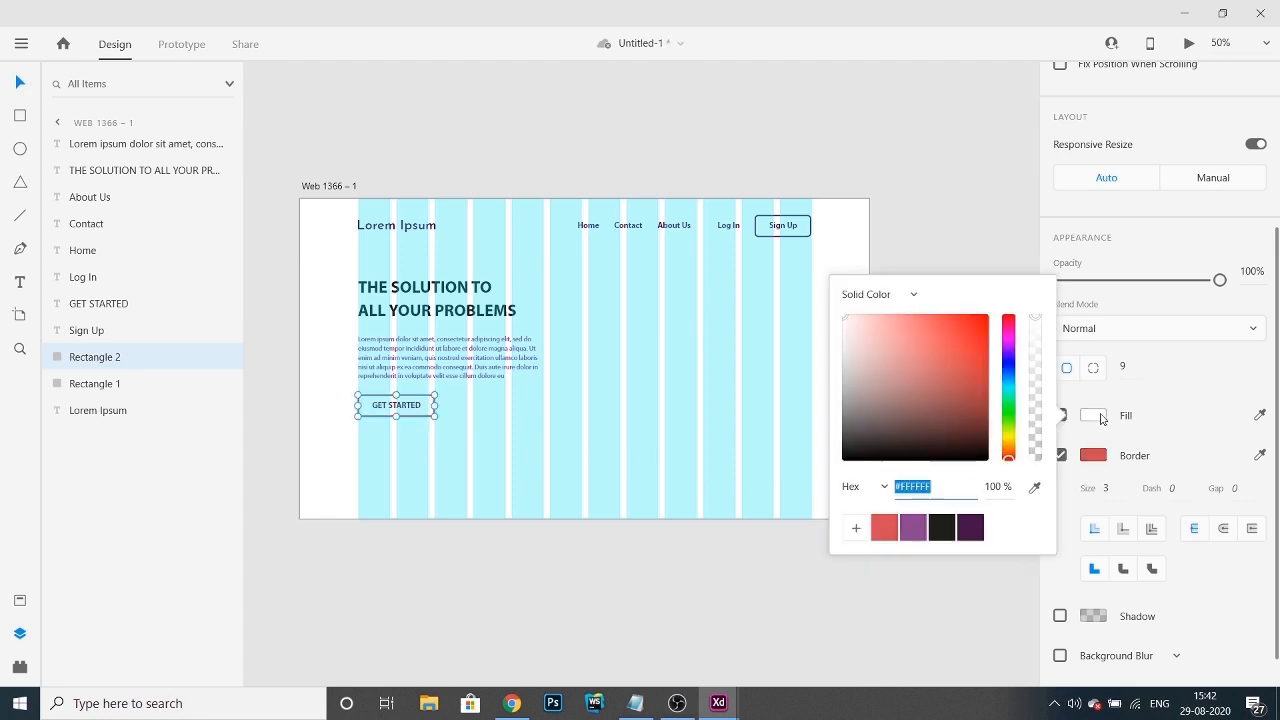
{"action": "left_click", "coordinate": [886, 530]}
{"action": "left_click", "coordinate": [644, 586]}
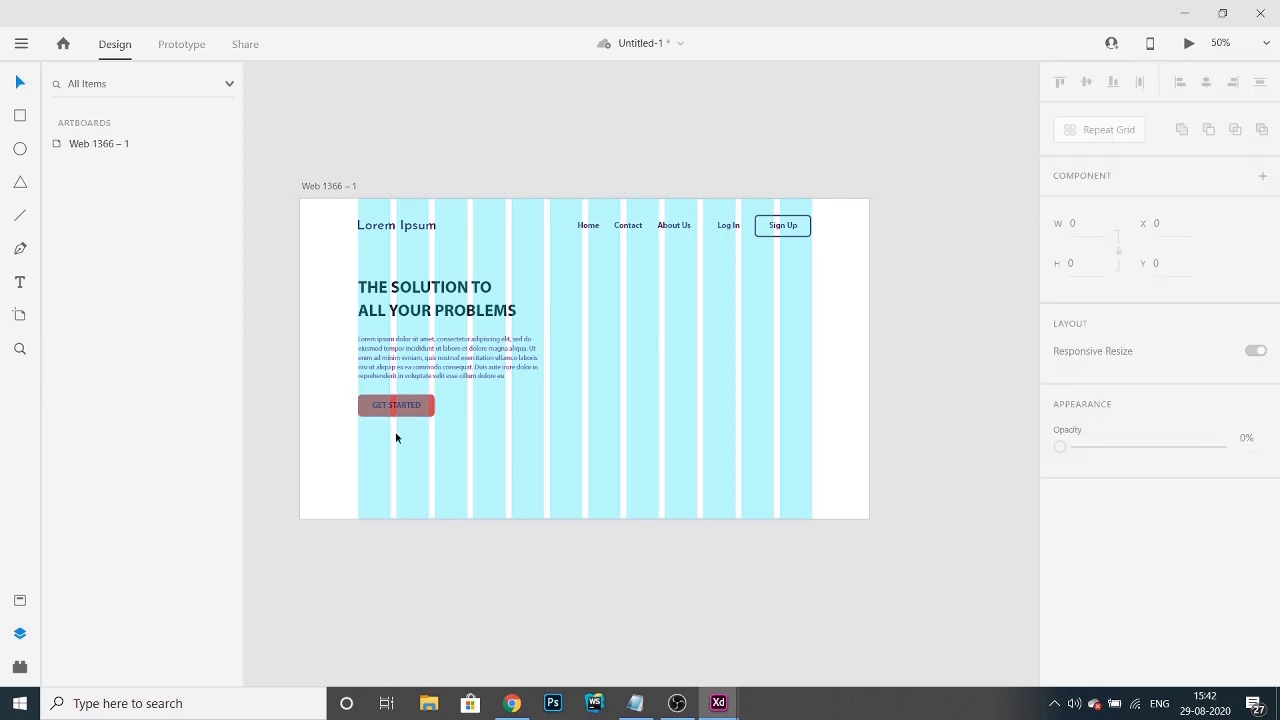
- Change the GET STARTED label's fill colour to white
{"action": "left_click", "coordinate": [392, 408]}
{"action": "scroll", "coordinate": [1054, 534], "scroll_direction": "down", "scroll_amount": 5}
{"action": "left_click", "coordinate": [1093, 492]}
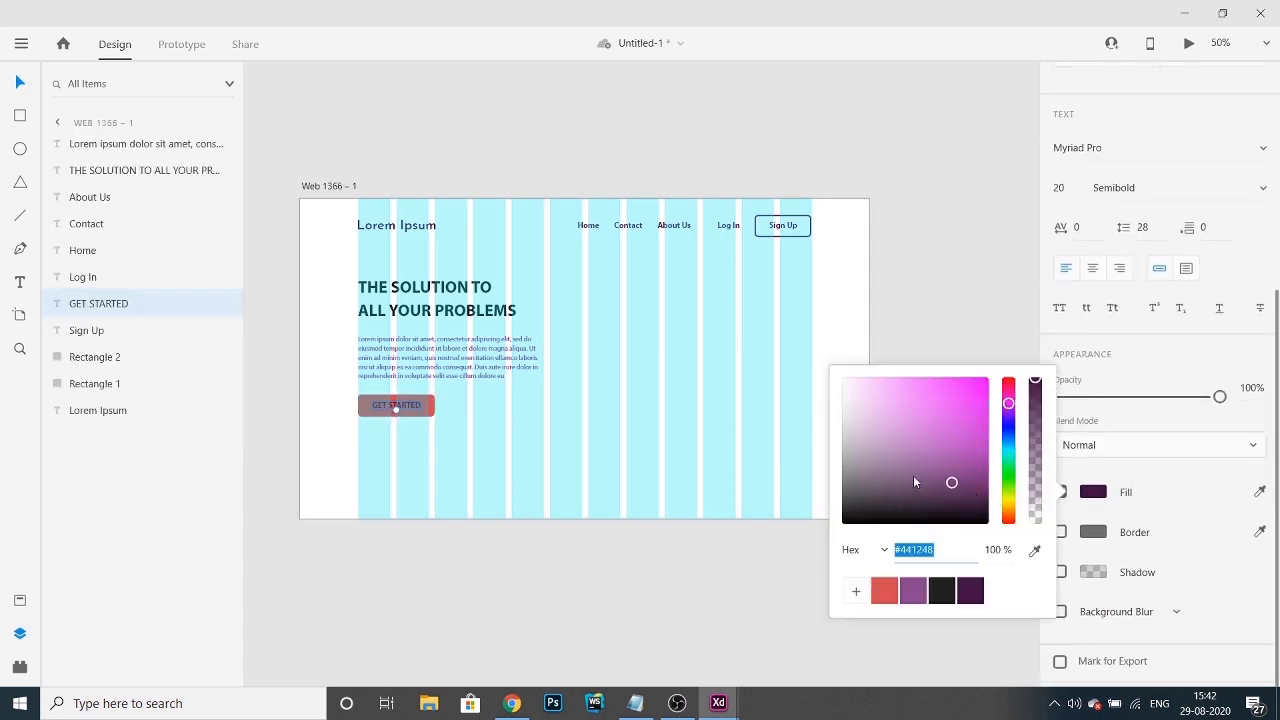
{"action": "left_click", "coordinate": [624, 556]}
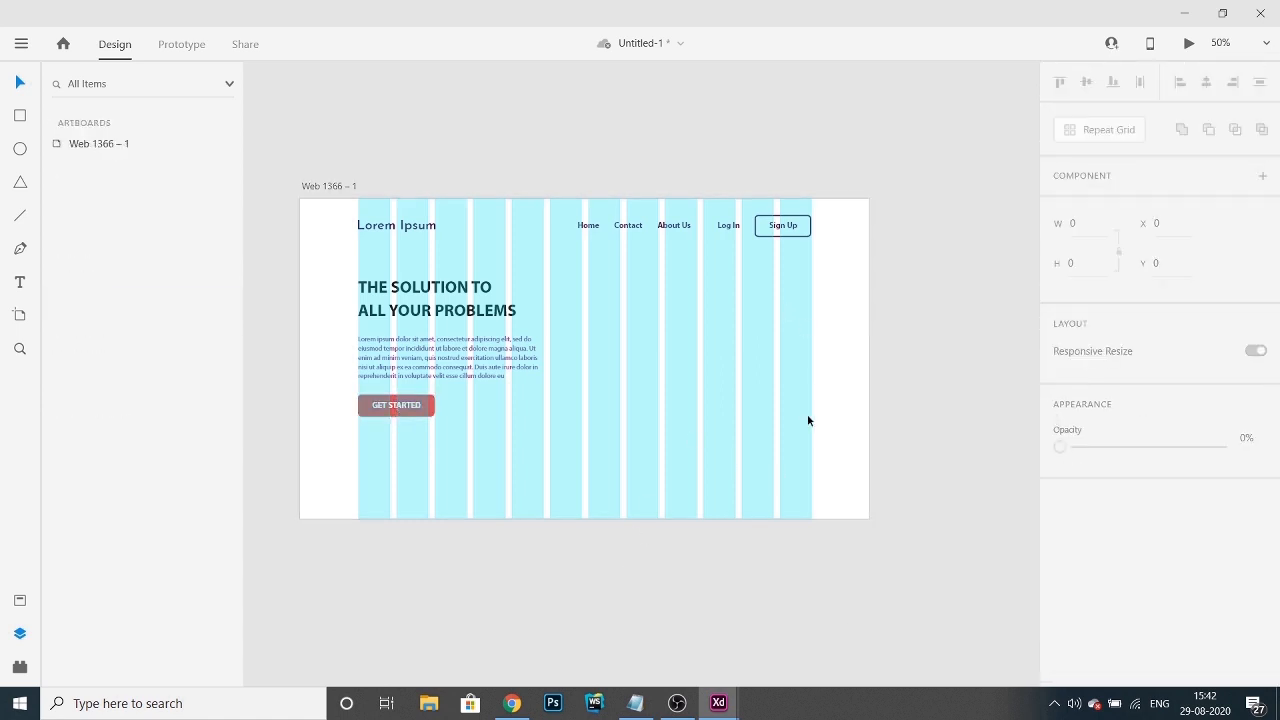
- Preview the page to check the new red button
{"action": "left_click", "coordinate": [764, 237]}
{"action": "left_click", "coordinate": [981, 404]}
{"action": "key", "text": "ctrl+Return"}
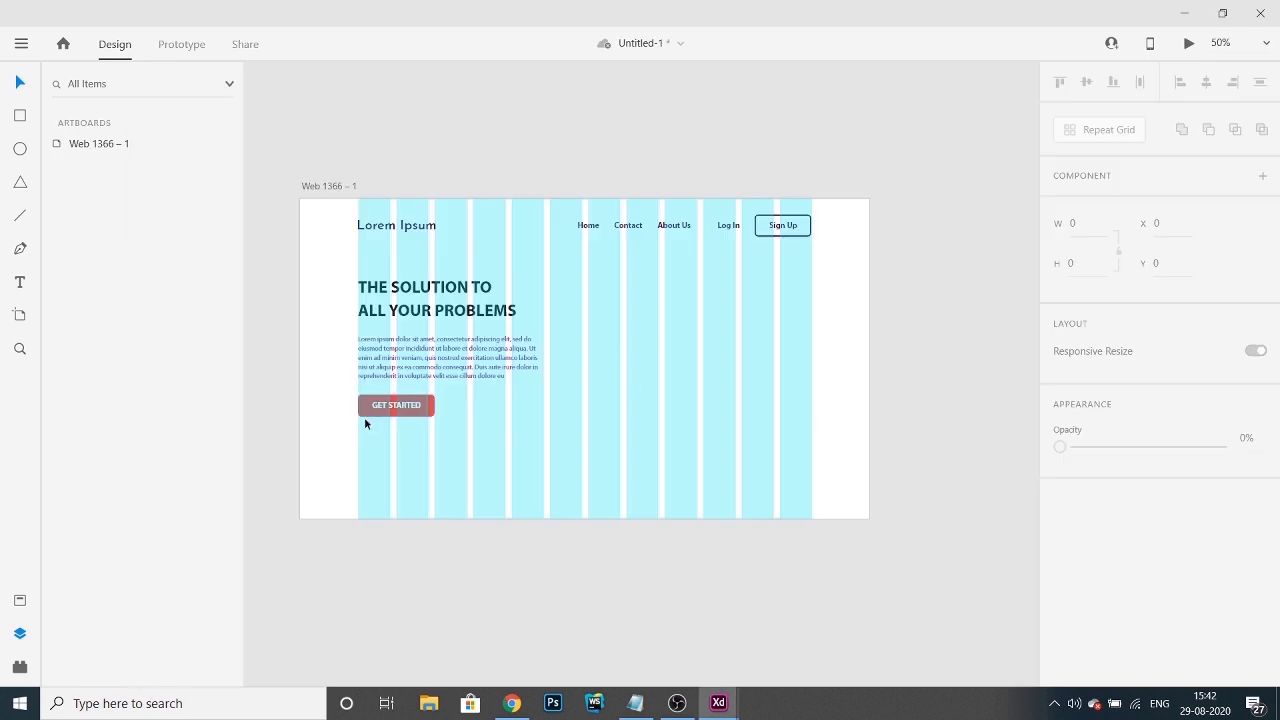
- Add a shadow to both the GET STARTED and Sign Up rectangles with Y offset 0 and blur 12
{"action": "left_click", "coordinate": [360, 406]}
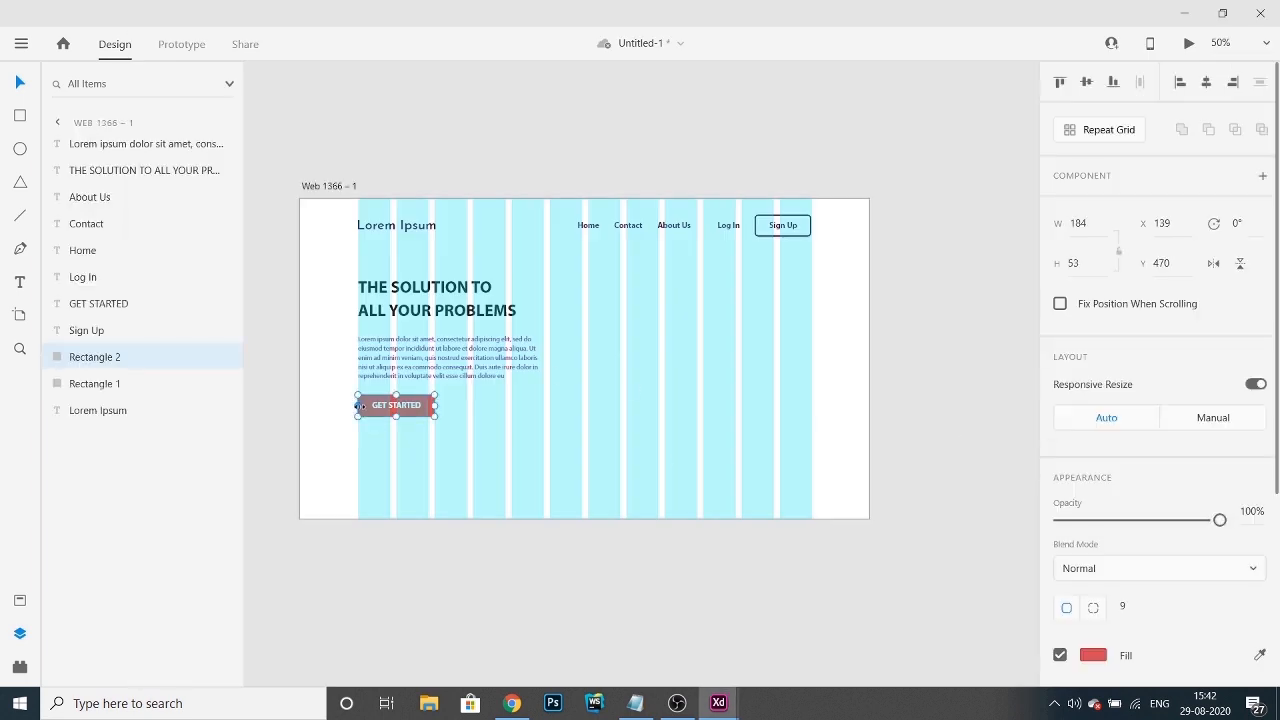
{"action": "left_click", "coordinate": [768, 239], "text": "shift"}
{"action": "scroll", "coordinate": [1218, 656], "scroll_direction": "down", "scroll_amount": 3}
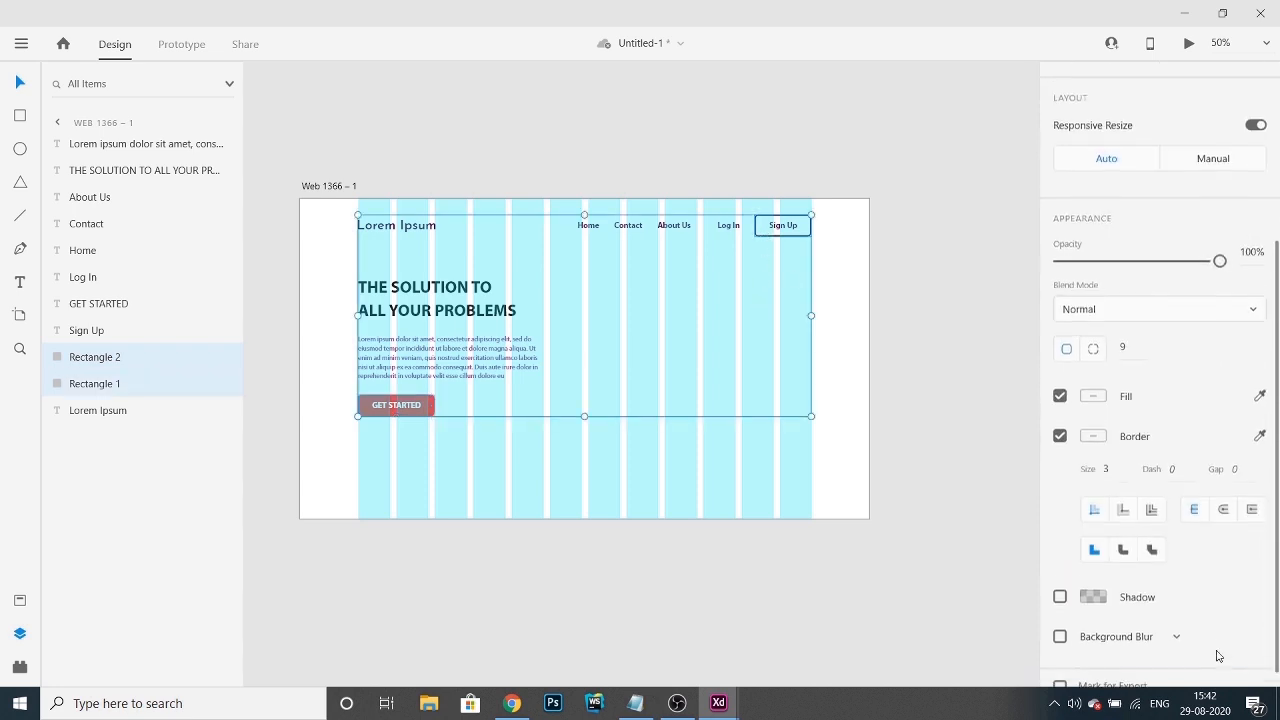
{"action": "scroll", "coordinate": [1218, 656], "scroll_direction": "down", "scroll_amount": 1}
{"action": "left_click", "coordinate": [1060, 576]}
{"action": "left_click", "coordinate": [1165, 608]}
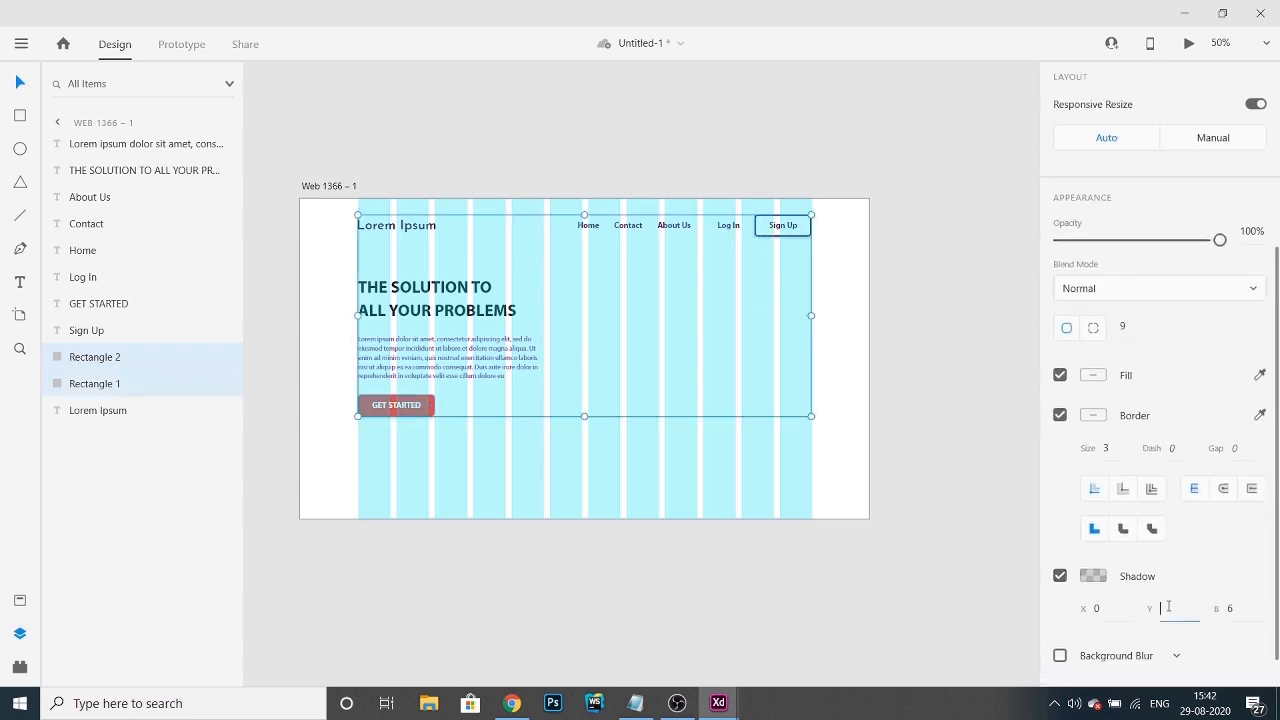
{"action": "key", "text": "Return"}
{"action": "left_click", "coordinate": [1250, 614]}
{"action": "type", "text": "12"}
{"action": "key", "text": "Return"}
- Set both shadows to the dark purple swatch #441248 at 35% opacity and preview the page
{"action": "left_click", "coordinate": [1093, 576]}
{"action": "left_click", "coordinate": [969, 660]}
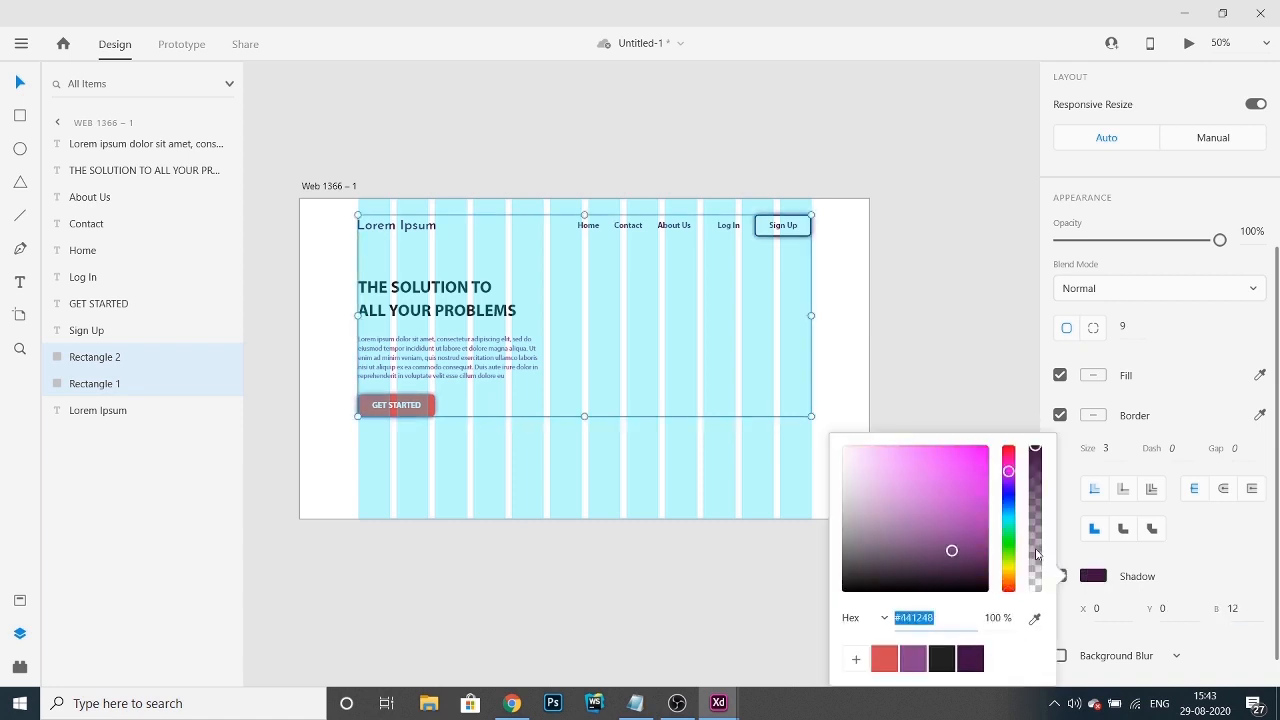
{"action": "left_click_drag", "start_coordinate": [1037, 553], "coordinate": [1039, 546]}
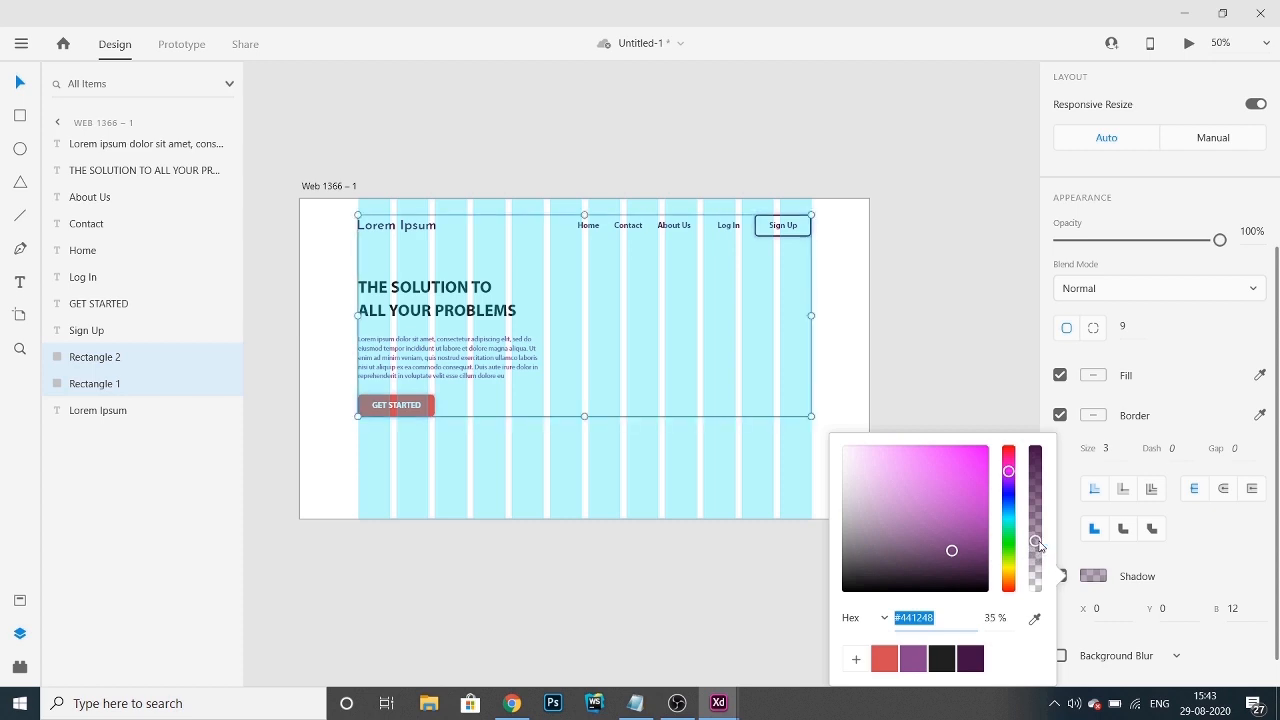
{"action": "left_click", "coordinate": [691, 586]}
{"action": "key", "text": "ctrl+Return"}
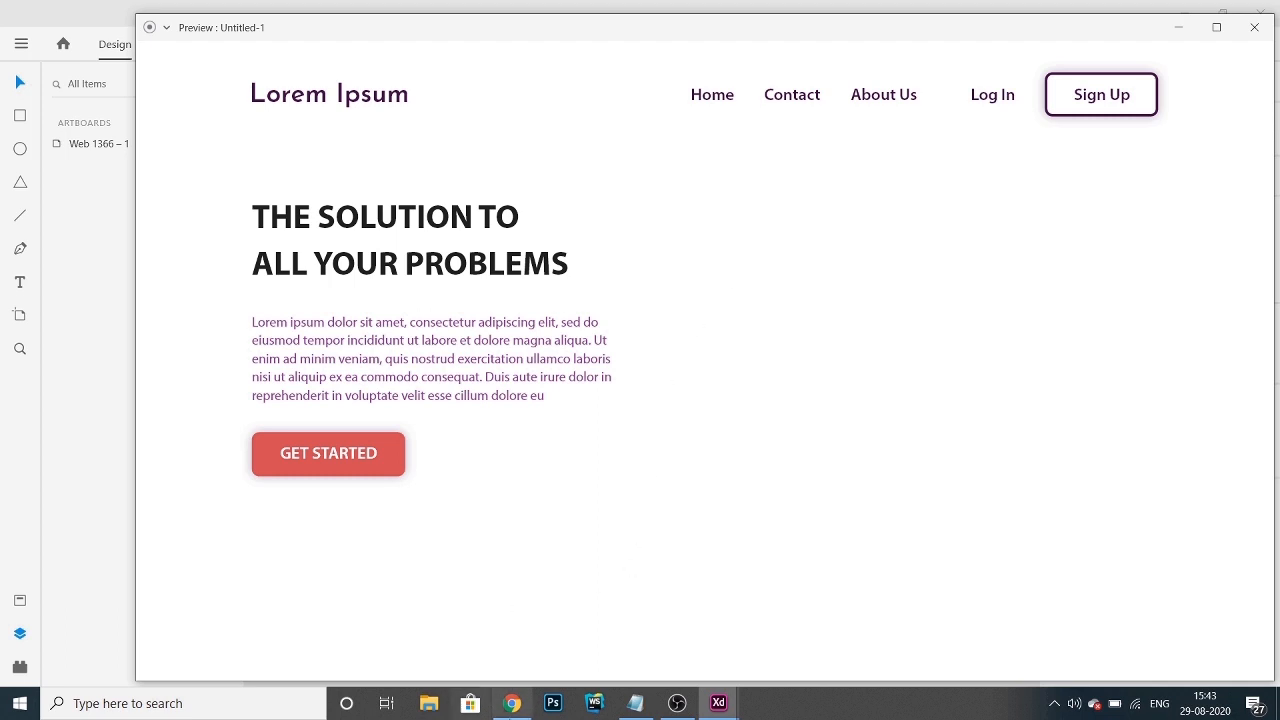
- Switch to unDraw in Chrome, browse the illustrations and set their accent colour to #441248
{"action": "left_click", "coordinate": [511, 703]}
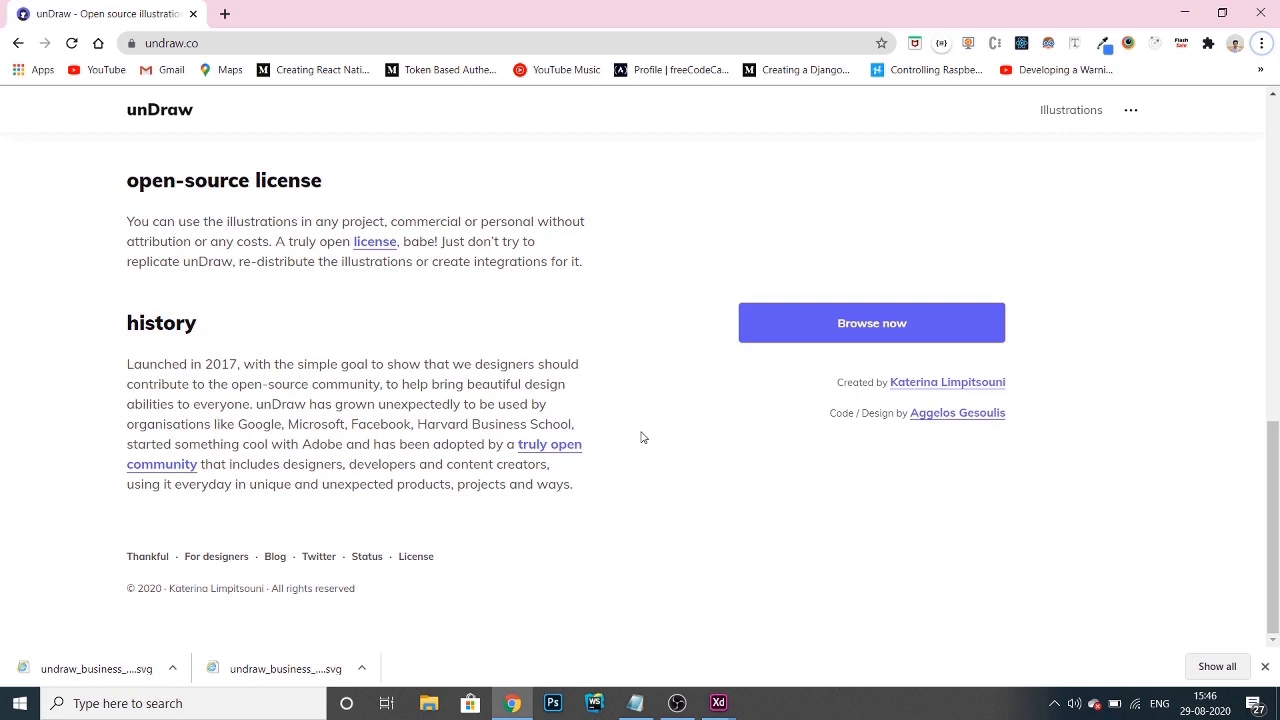
{"action": "left_click", "coordinate": [867, 321]}
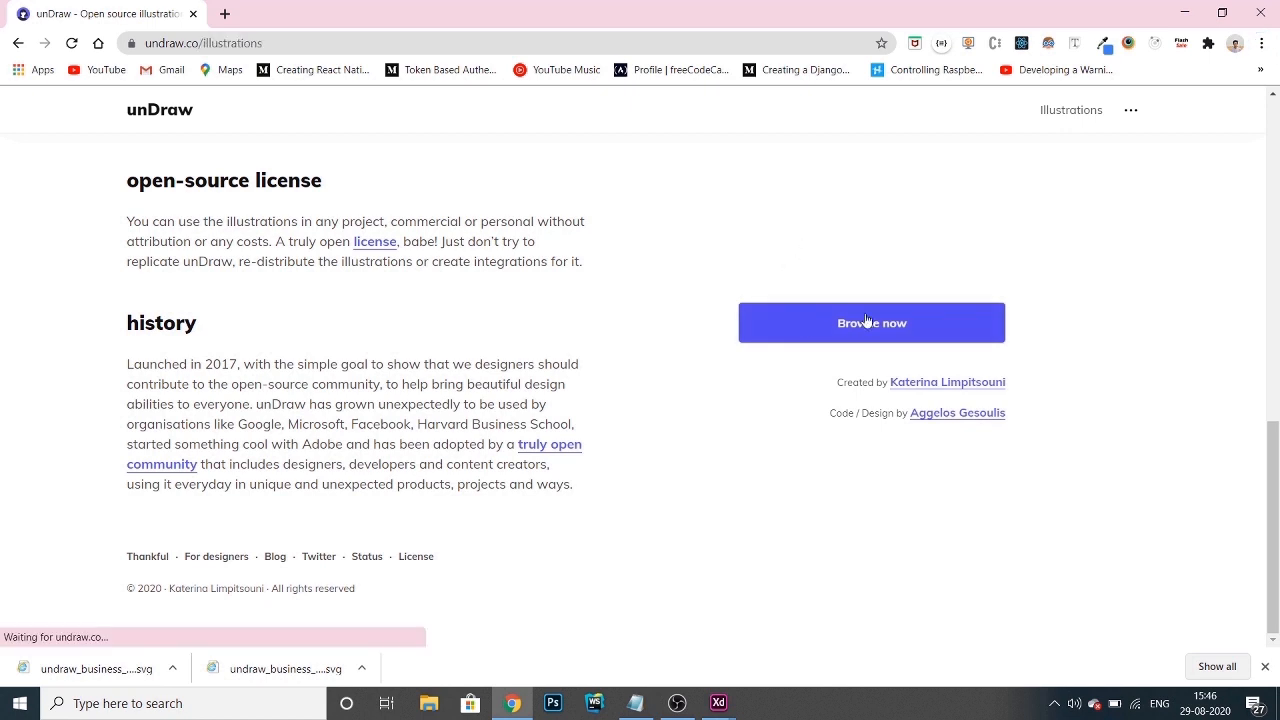
{"action": "left_click", "coordinate": [1040, 171]}
{"action": "double_click", "coordinate": [964, 328]}
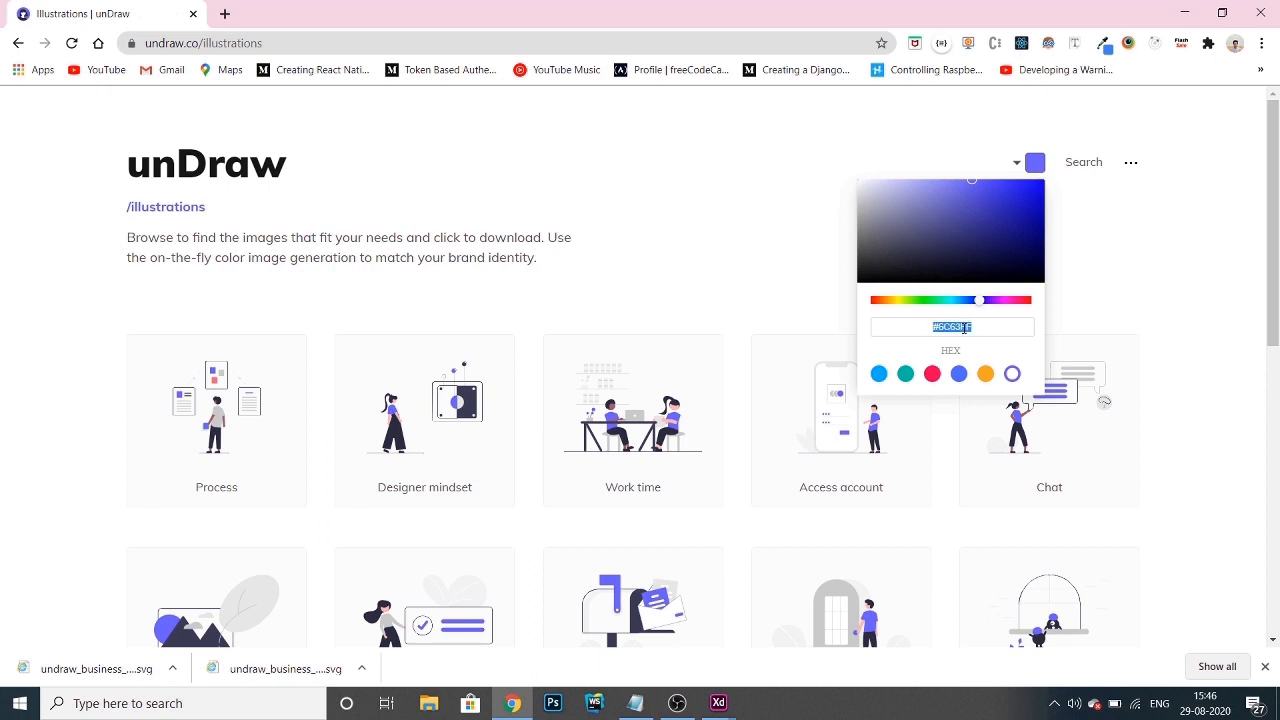
{"action": "type", "text": "#441"}
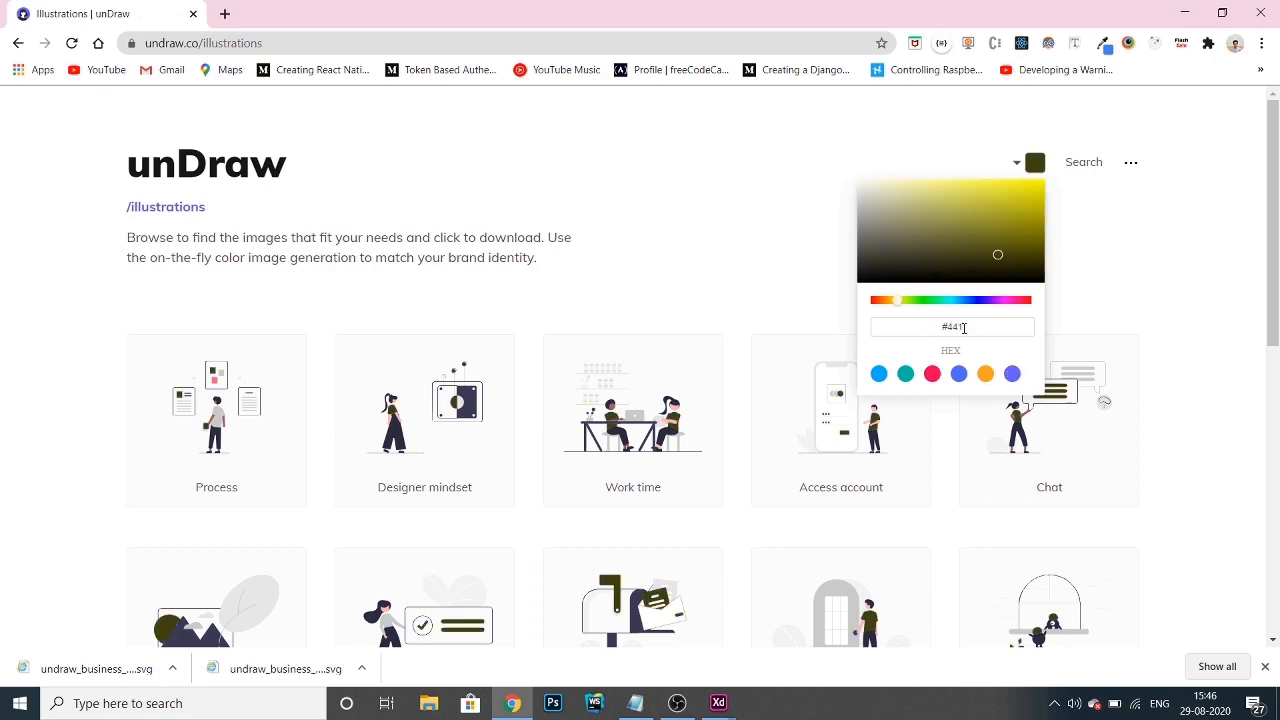
{"action": "type", "text": "238"}
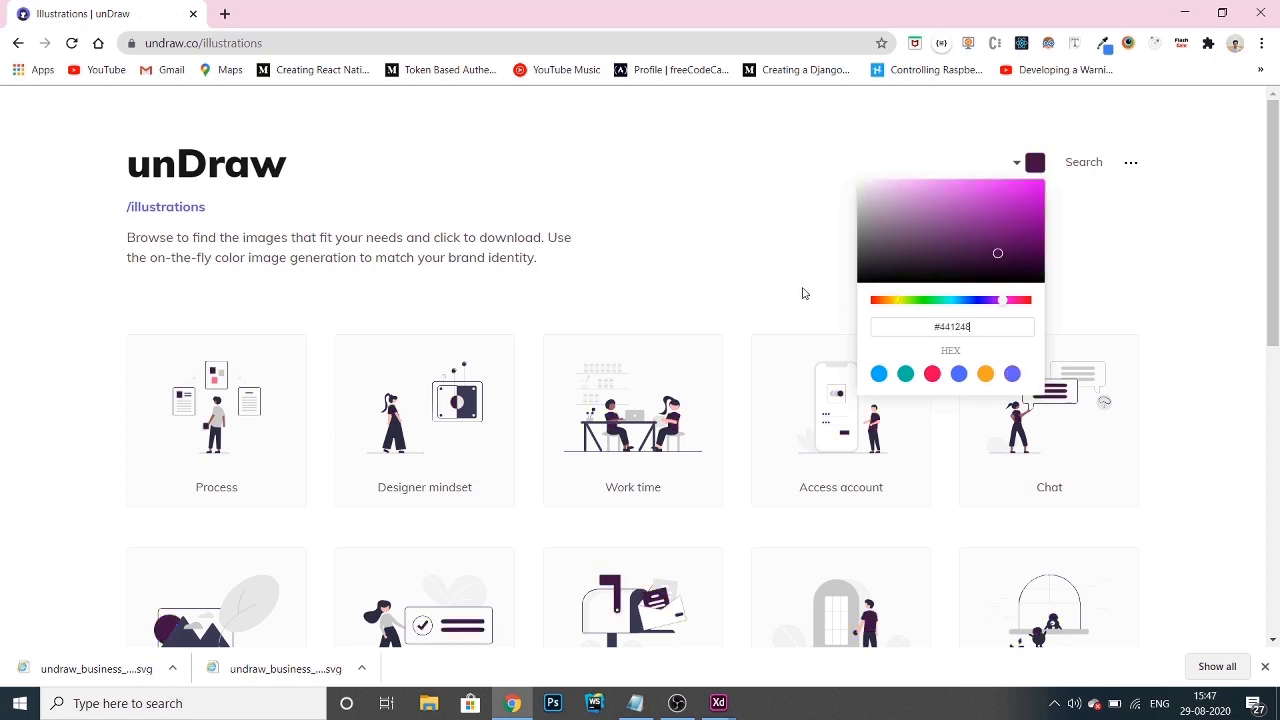
{"action": "left_click", "coordinate": [800, 292]}
- Search unDraw for "Business" and download the Business deal illustration as an SVG
{"action": "left_click", "coordinate": [1085, 168]}
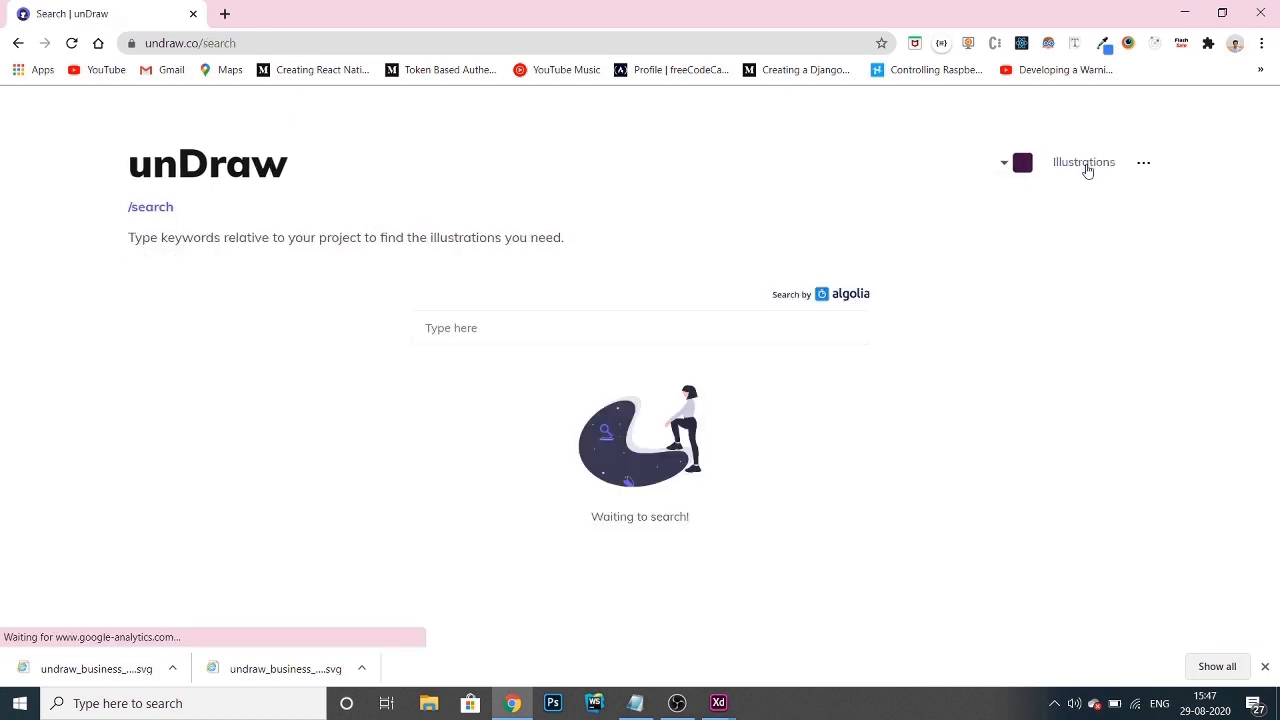
{"action": "left_click", "coordinate": [525, 315]}
{"action": "type", "text": "Business"}
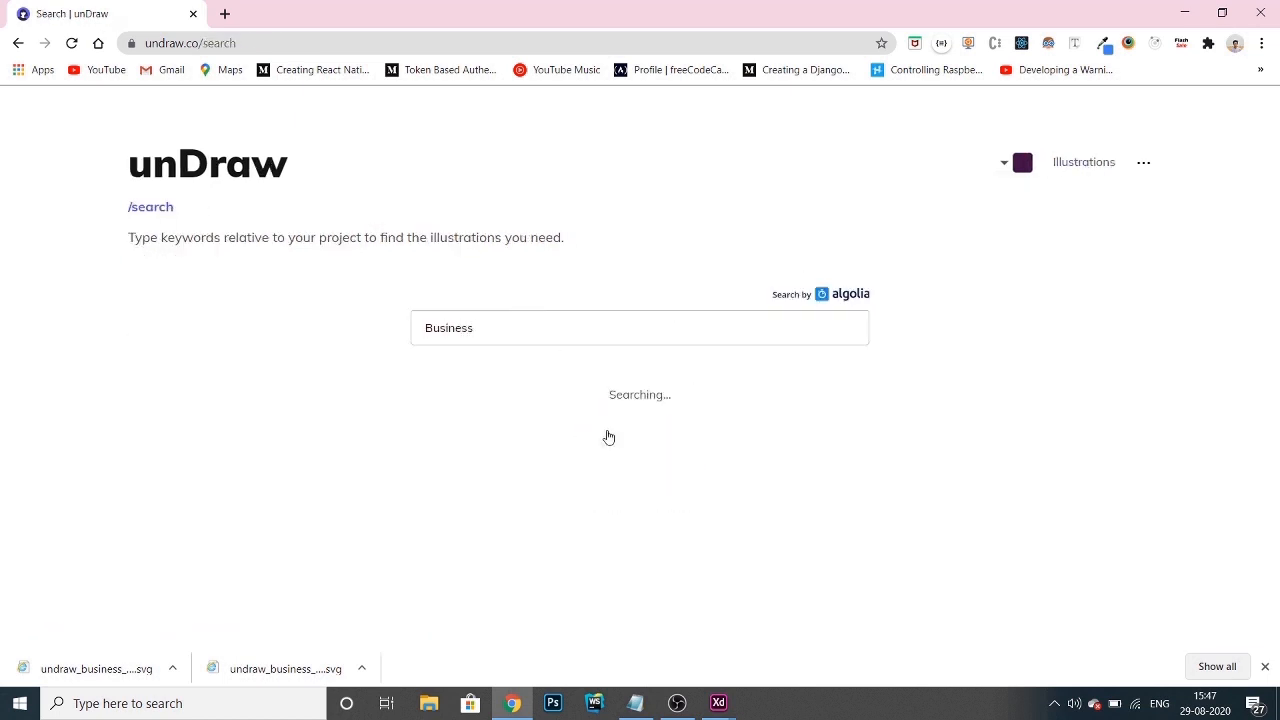
{"action": "scroll", "coordinate": [606, 434], "scroll_direction": "down", "scroll_amount": 2}
{"action": "left_click", "coordinate": [674, 563]}
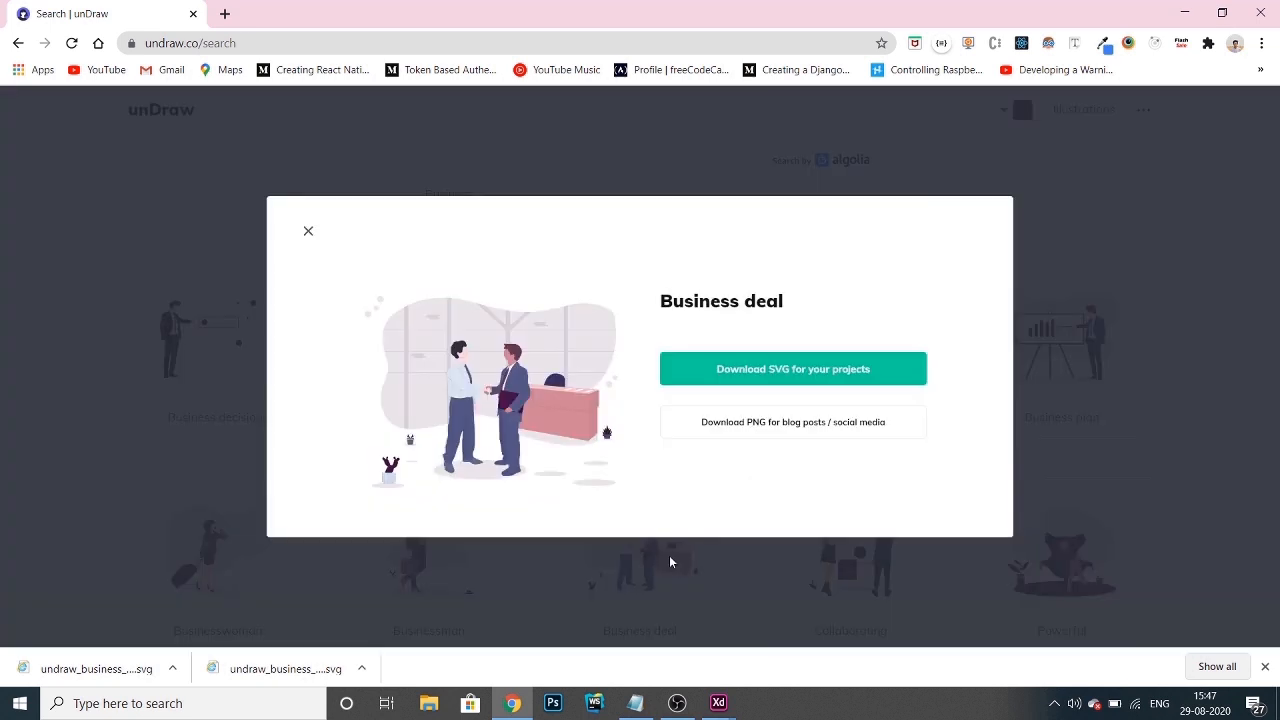
{"action": "left_click", "coordinate": [722, 367]}
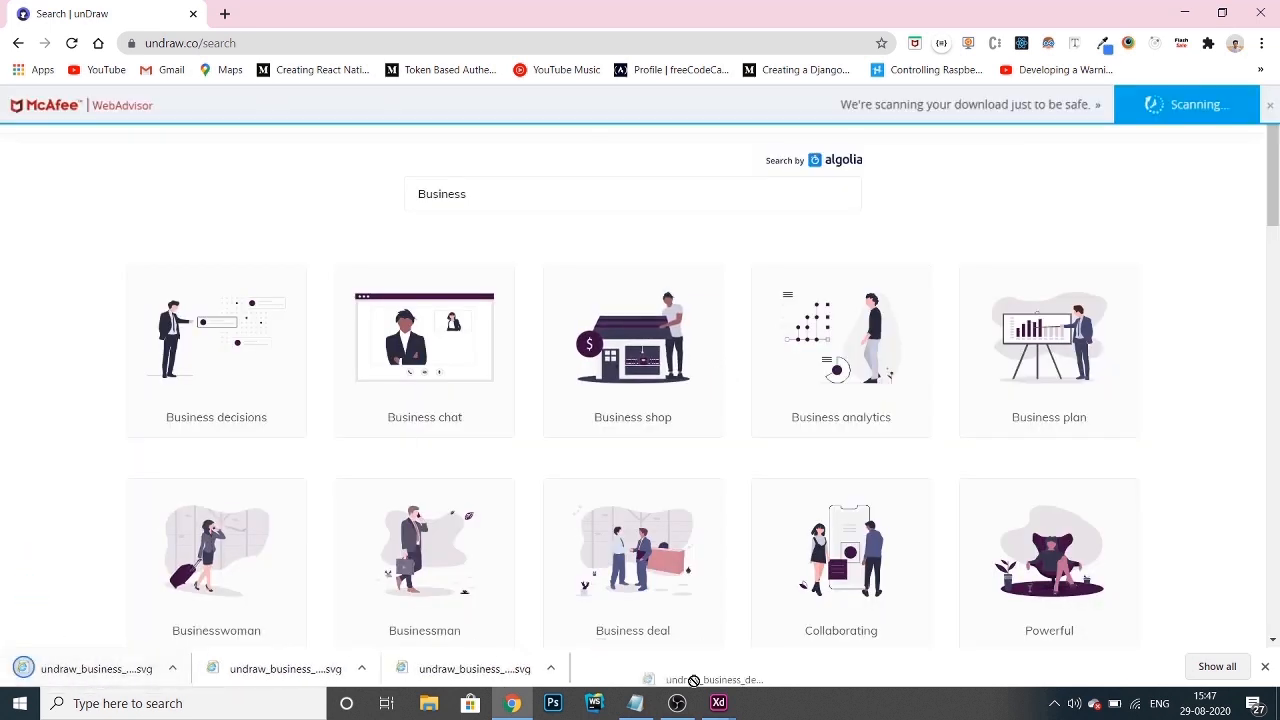
- Bring the downloaded Business deal SVG into the Adobe XD artboard
{"action": "mouse_move", "coordinate": [718, 703]}
{"action": "left_click", "coordinate": [650, 640]}
{"action": "left_click_drag", "start_coordinate": [641, 400], "coordinate": [701, 379]}
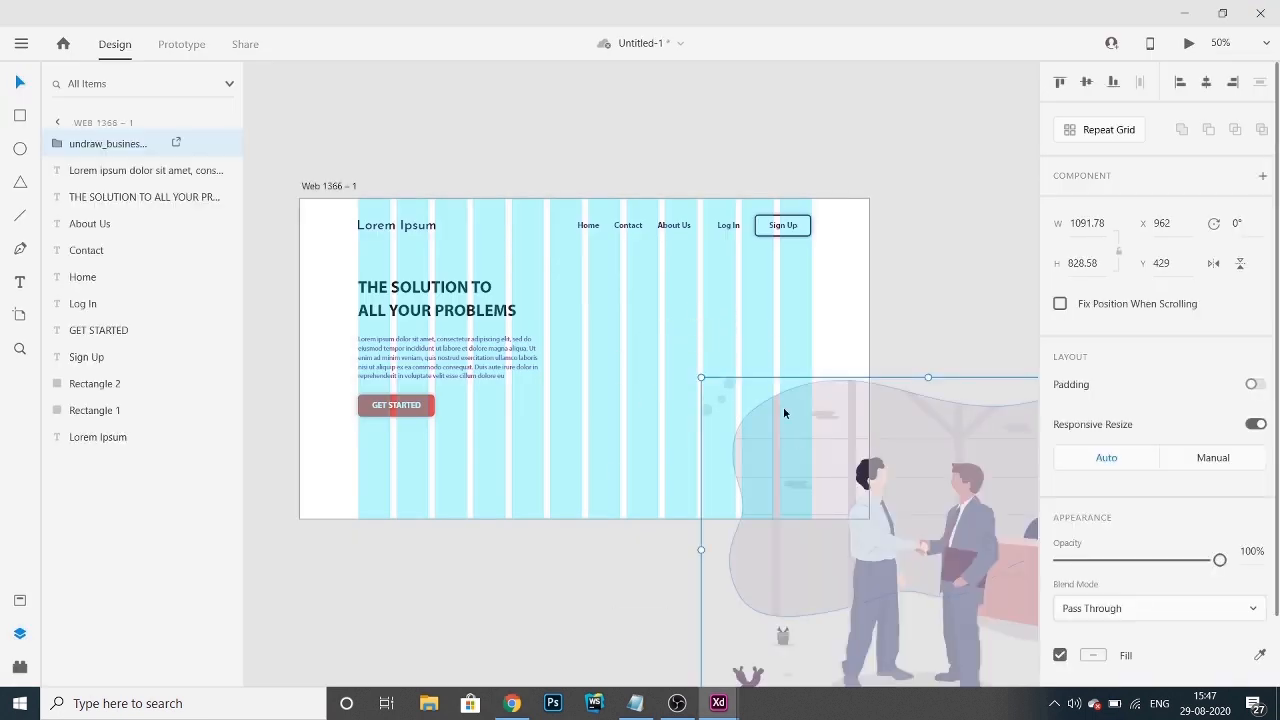
- Move the illustration beside the hero text and scale it proportionally to about 572 by 434 px
{"action": "left_click_drag", "start_coordinate": [772, 426], "coordinate": [535, 279]}
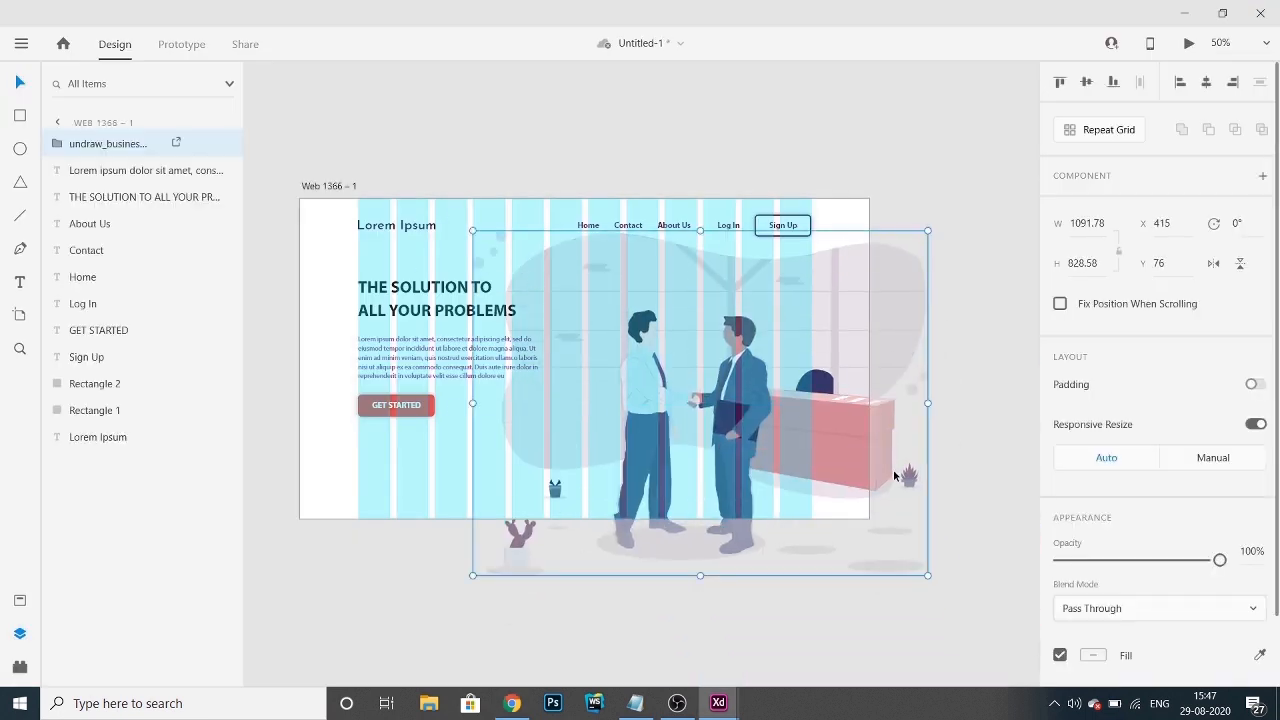
{"action": "key", "text": "alt"}
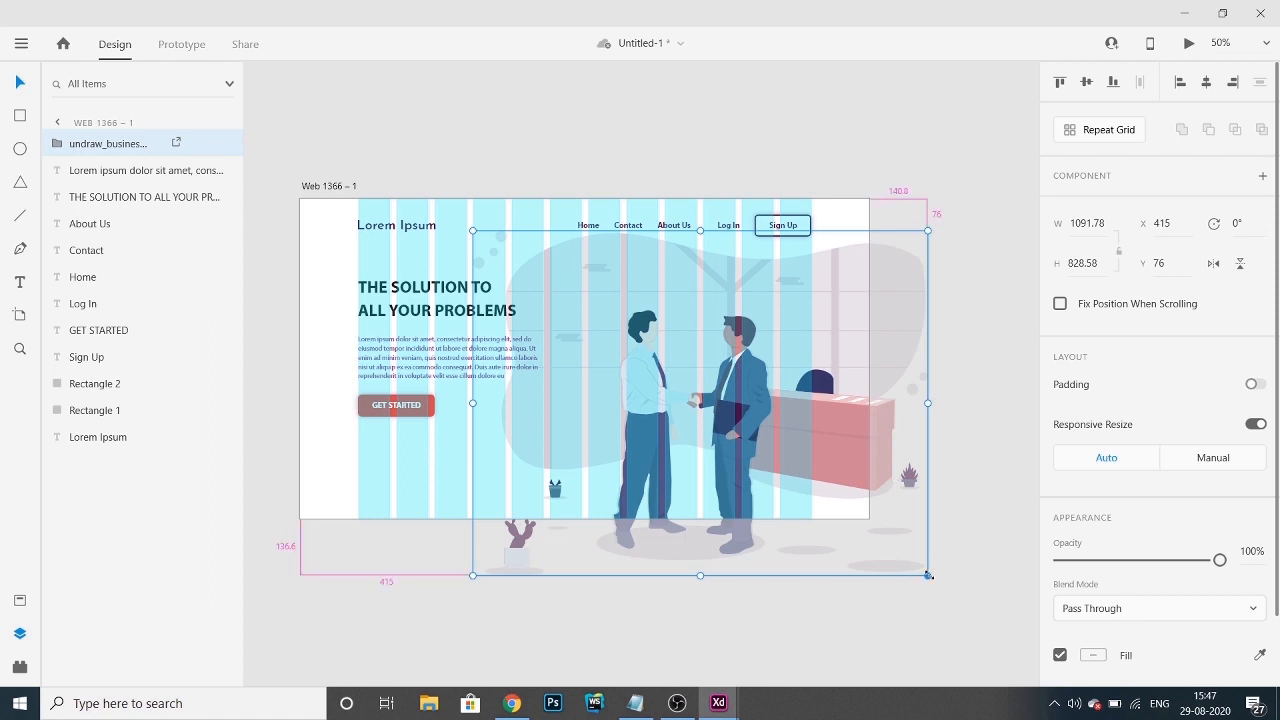
{"action": "left_click_drag", "start_coordinate": [928, 575], "coordinate": [834, 498]}
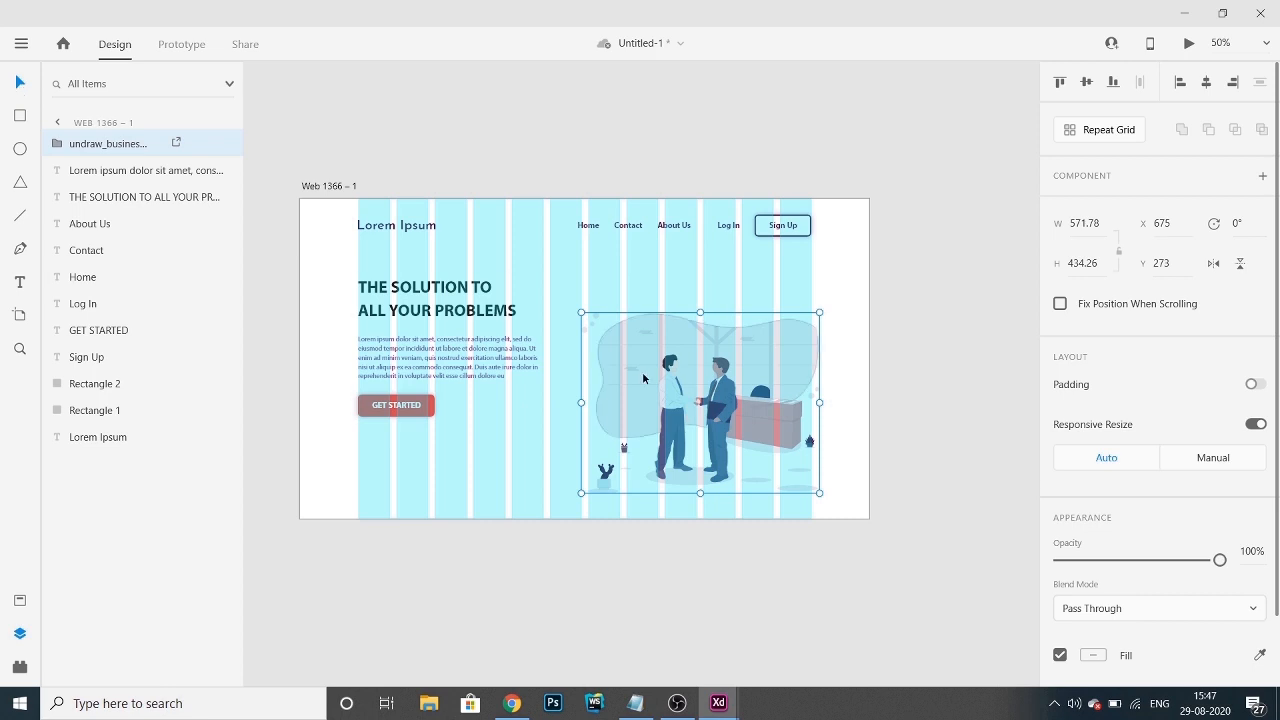
- Move the business illustration up level with the hero text and preview the page
{"action": "left_click_drag", "start_coordinate": [643, 375], "coordinate": [622, 332]}
{"action": "key", "text": "ctrl+Return"}
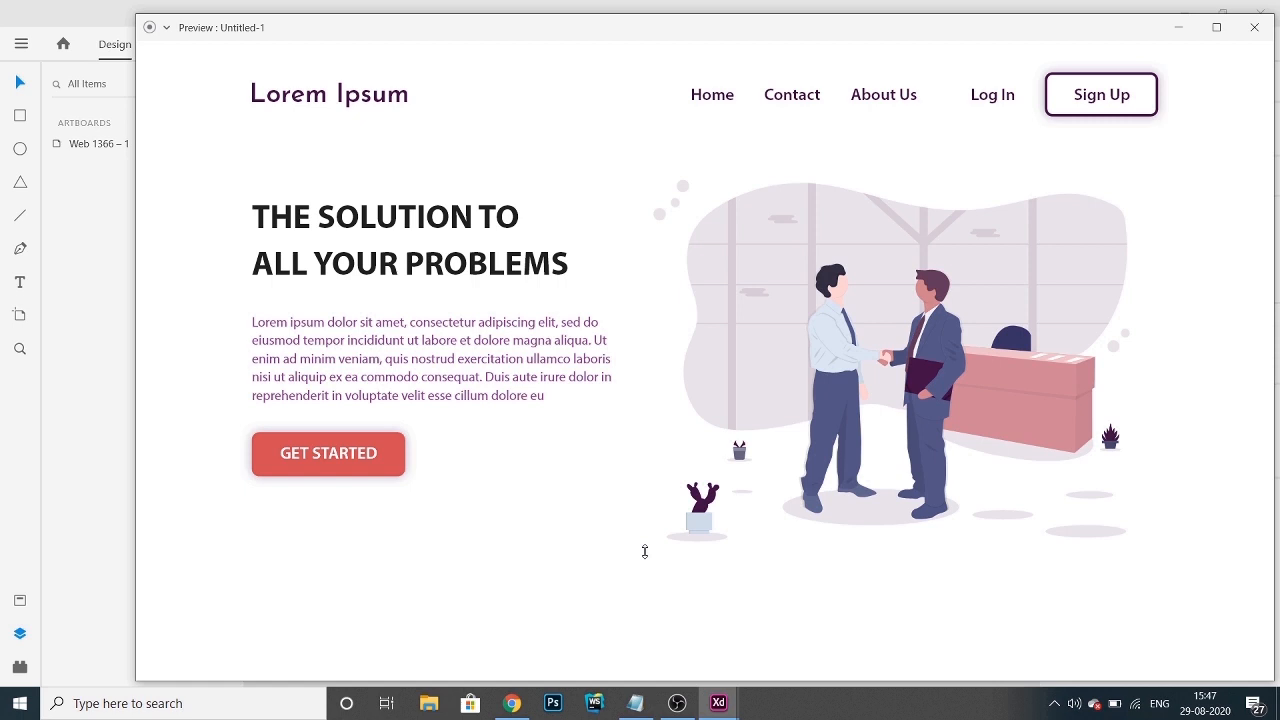
{"action": "key", "text": "Escape"}
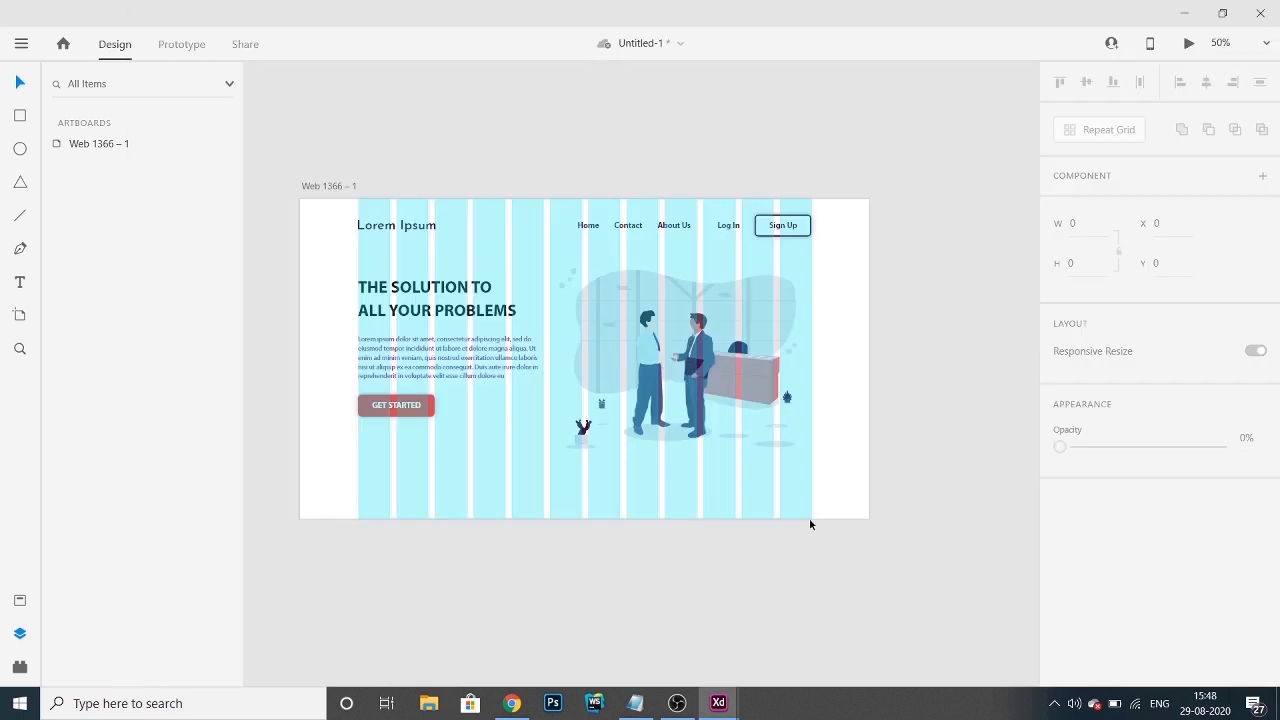
- Hide the artboard's layout grid and extend the artboard's height to about 1474 px
{"action": "left_click", "coordinate": [323, 480]}
{"action": "scroll", "coordinate": [1108, 590], "scroll_direction": "down", "scroll_amount": 2}
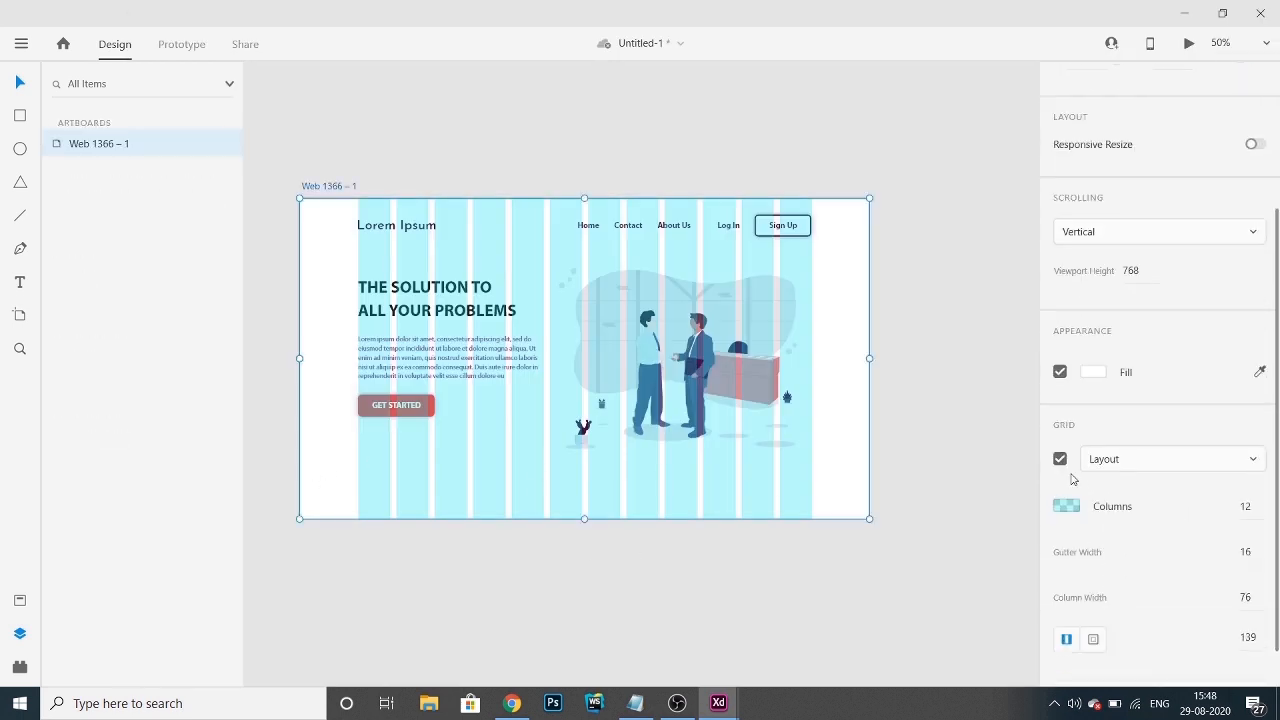
{"action": "left_click", "coordinate": [1060, 458]}
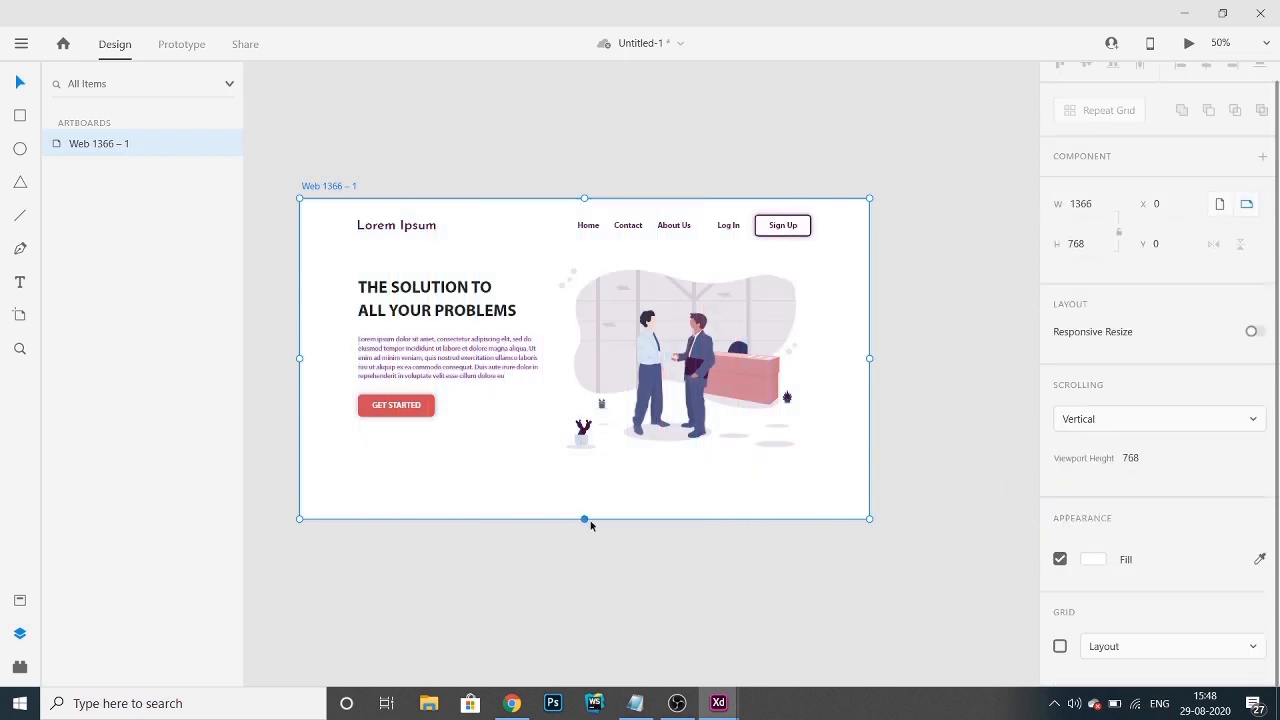
{"action": "left_click_drag", "start_coordinate": [584, 519], "coordinate": [614, 608]}
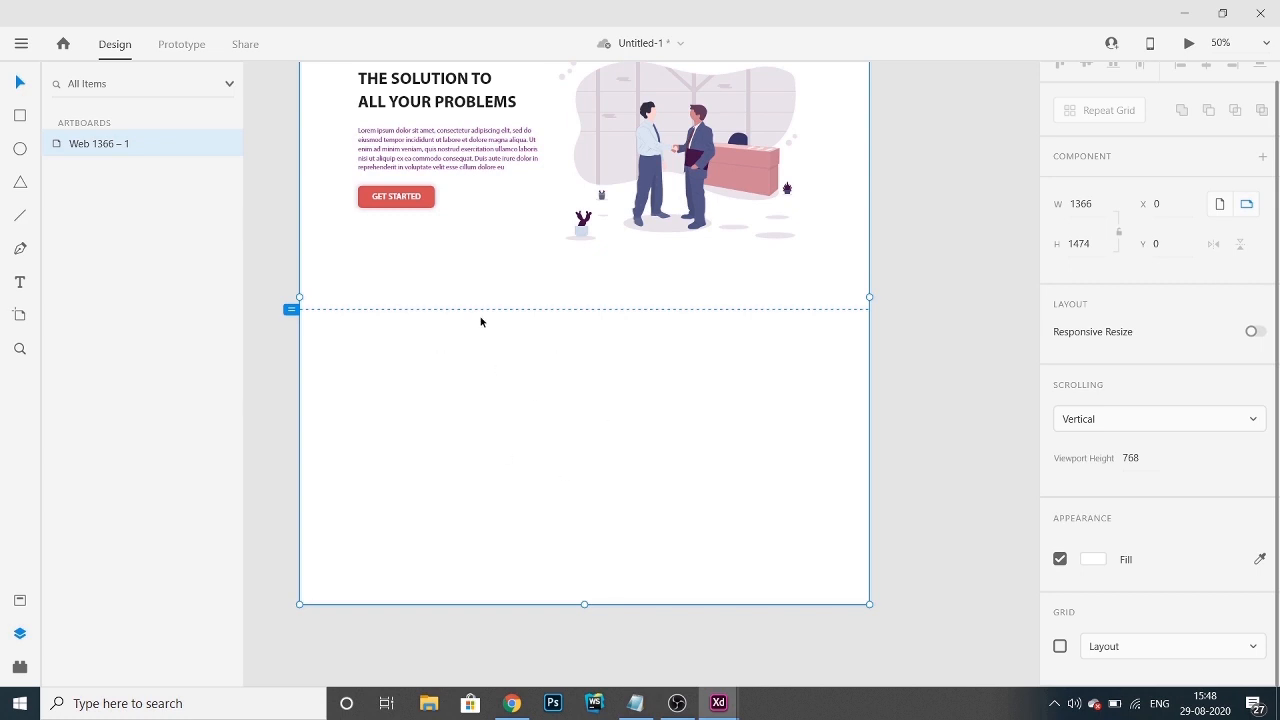
- Start a text object in the new area below the hero section and fill it with the saved near-black colour
{"action": "left_click", "coordinate": [22, 286]}
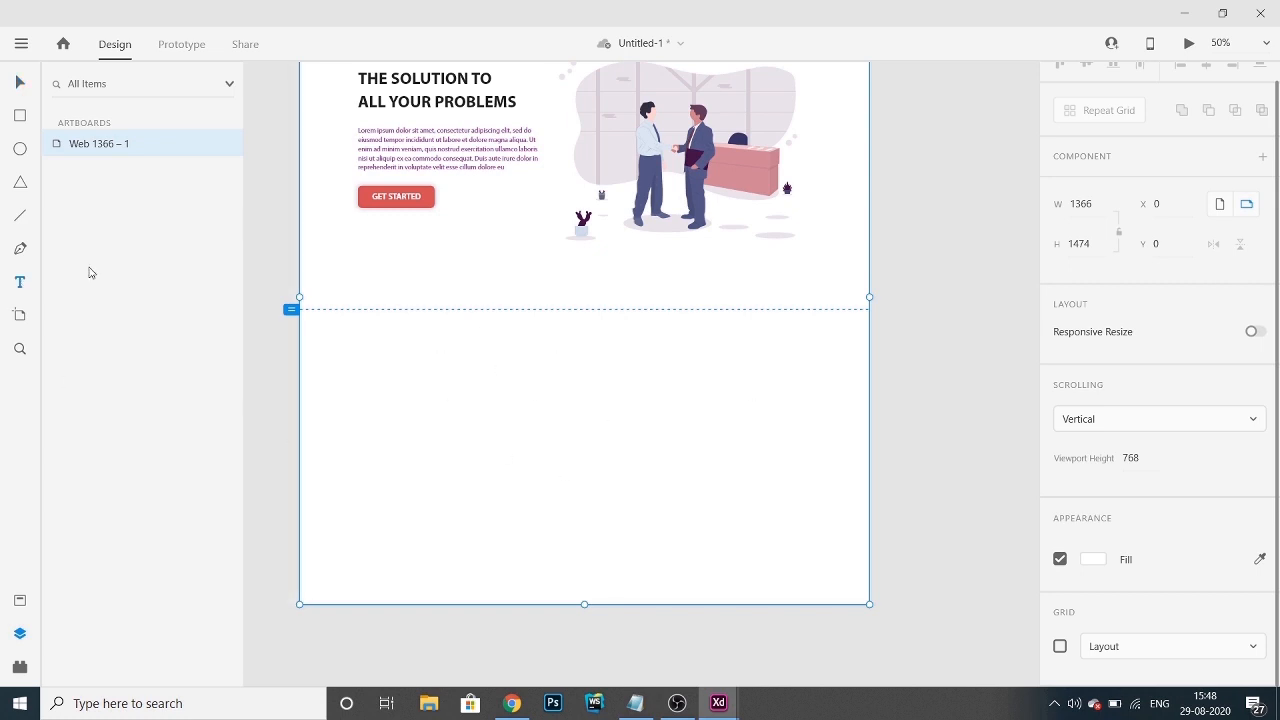
{"action": "left_click", "coordinate": [577, 344]}
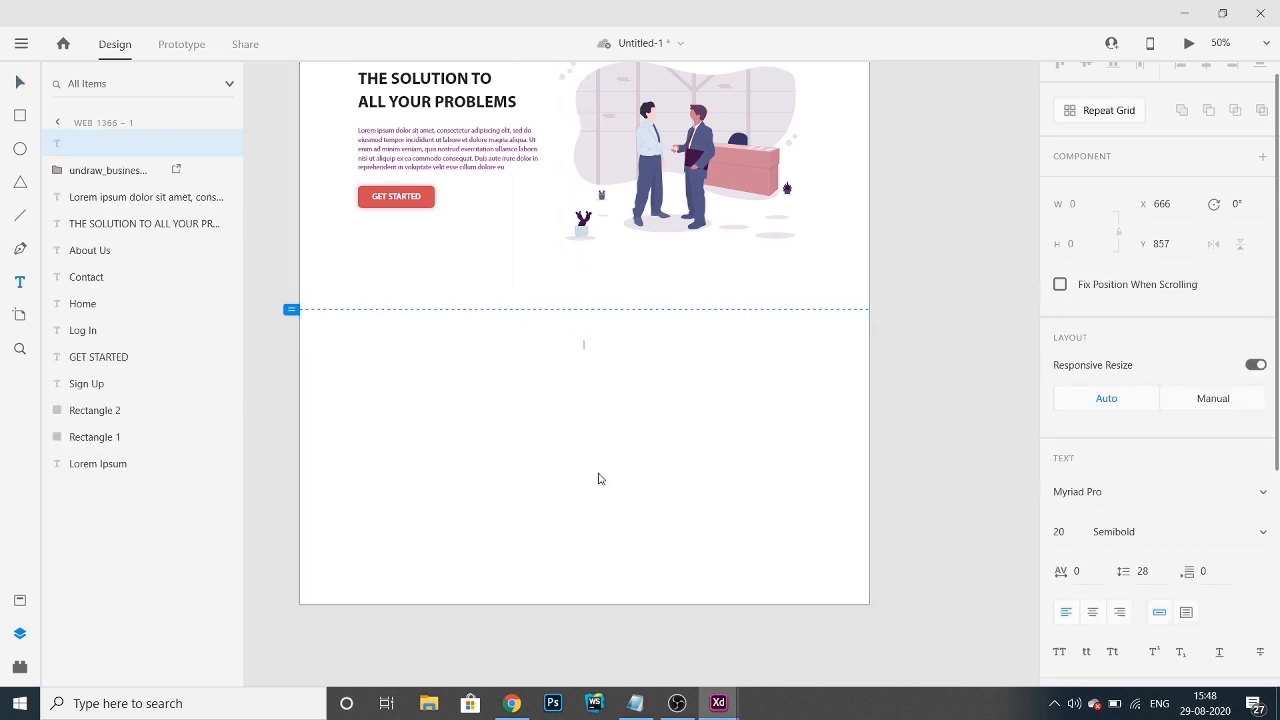
{"action": "type", "text": "Ou"}
{"action": "scroll", "coordinate": [1194, 520], "scroll_direction": "down", "scroll_amount": 3}
{"action": "left_click", "coordinate": [1093, 525]}
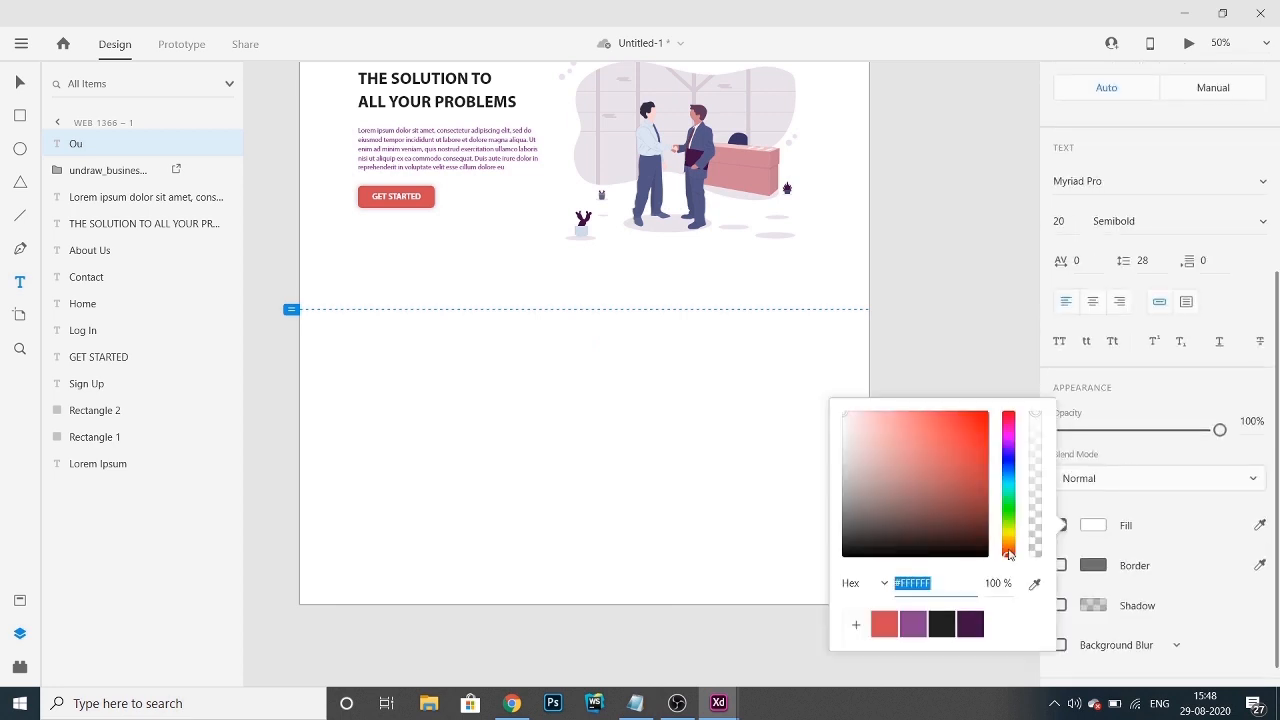
{"action": "left_click", "coordinate": [946, 624]}
{"action": "left_click", "coordinate": [600, 362]}
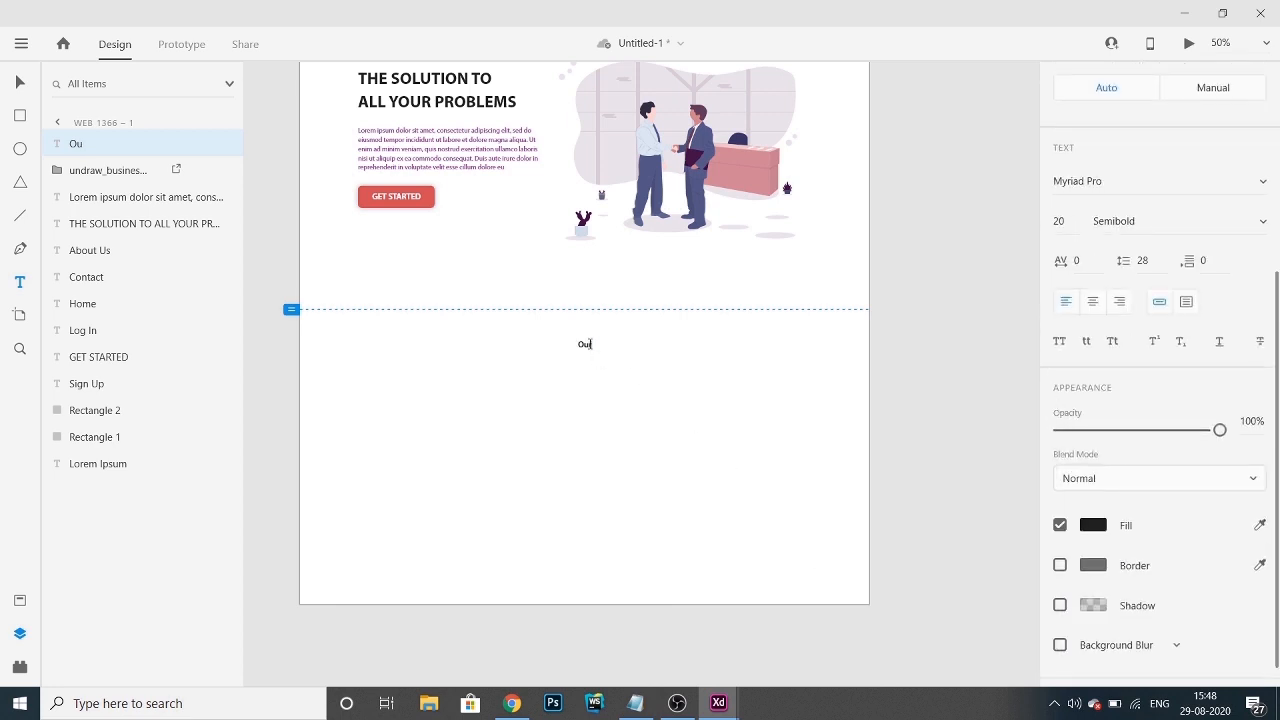
- Complete the heading as "Our Services", set its font size to 40 and centre it horizontally on the artboard
{"action": "type", "text": "r SE"}
{"action": "key", "text": "BackSpace"}
{"action": "key", "text": "ctrl+a"}
{"action": "left_click", "coordinate": [612, 344]}
{"action": "type", "text": "c"}
{"action": "key", "text": "ctrl+a"}
{"action": "left_click", "coordinate": [1074, 224]}
{"action": "key", "text": "Return"}
{"action": "key", "text": "Escape"}
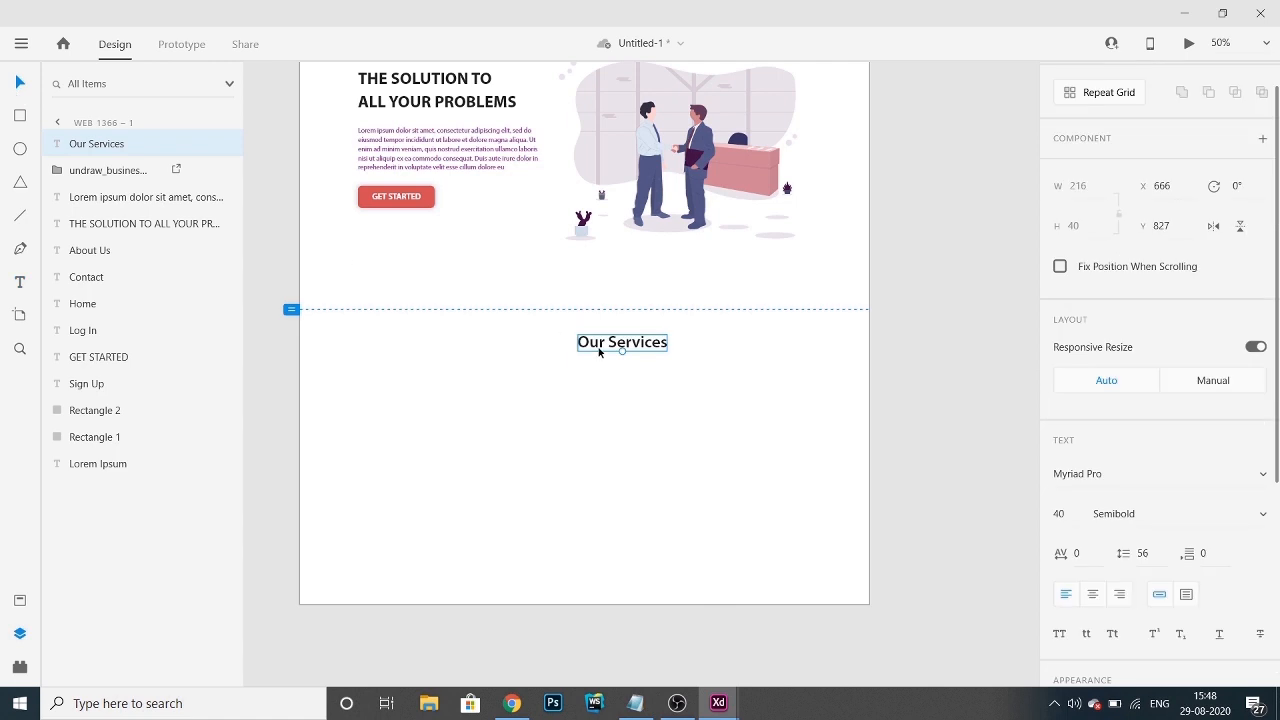
{"action": "left_click_drag", "start_coordinate": [600, 349], "coordinate": [563, 350]}
- Duplicate the hero paragraph below the Our Services heading, widened to about 602 px, and show the layout grid again
{"action": "left_click", "coordinate": [410, 160]}
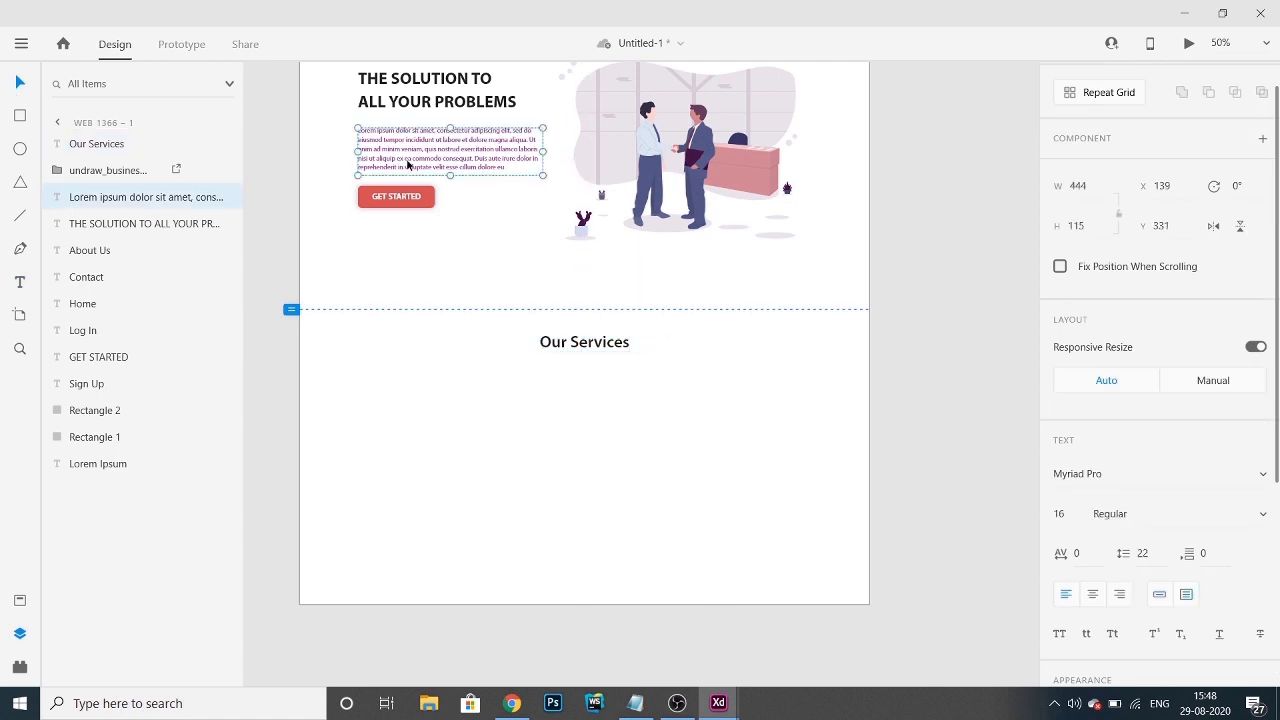
{"action": "left_click_drag", "start_coordinate": [410, 160], "coordinate": [426, 383]}
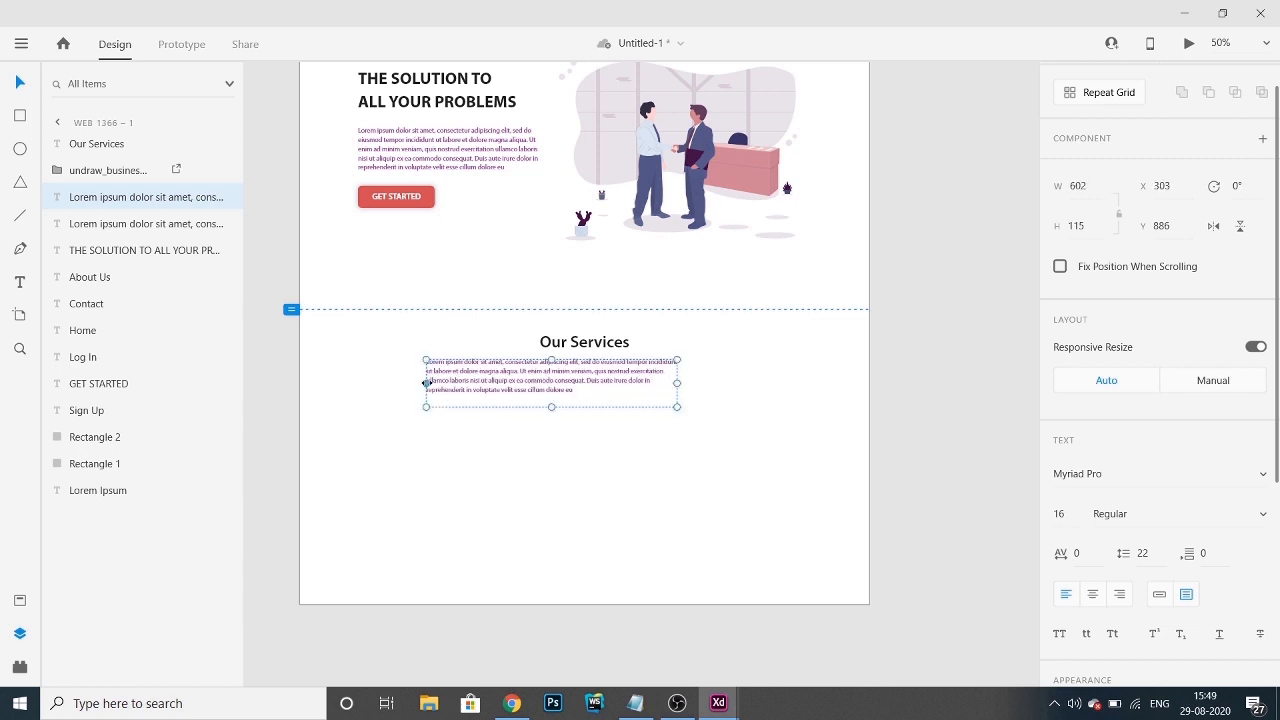
{"action": "scroll", "coordinate": [1241, 505], "scroll_direction": "down", "scroll_amount": 4}
{"action": "left_click", "coordinate": [726, 531]}
{"action": "left_click", "coordinate": [726, 531]}
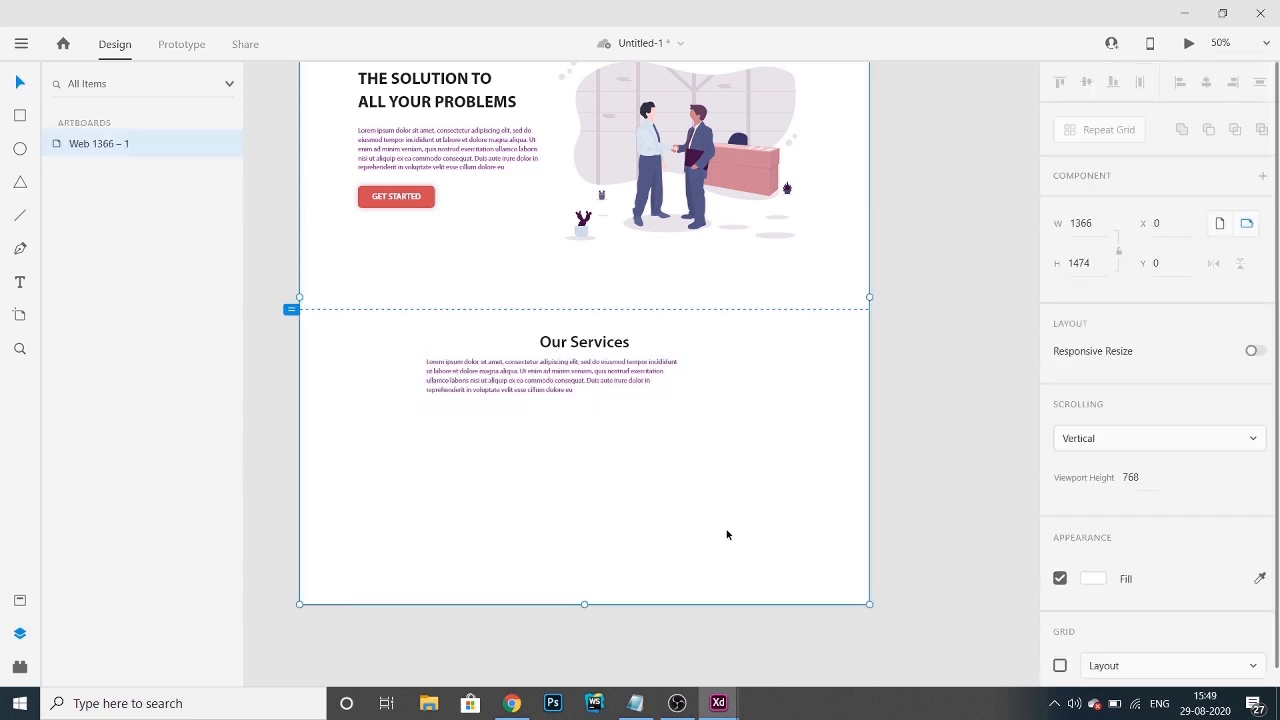
{"action": "scroll", "coordinate": [1089, 594], "scroll_direction": "down", "scroll_amount": 1}
{"action": "left_click", "coordinate": [1060, 646]}
- Resize the services paragraph to about 720 px wide along the grid columns and centre-align its text
{"action": "left_click", "coordinate": [670, 384]}
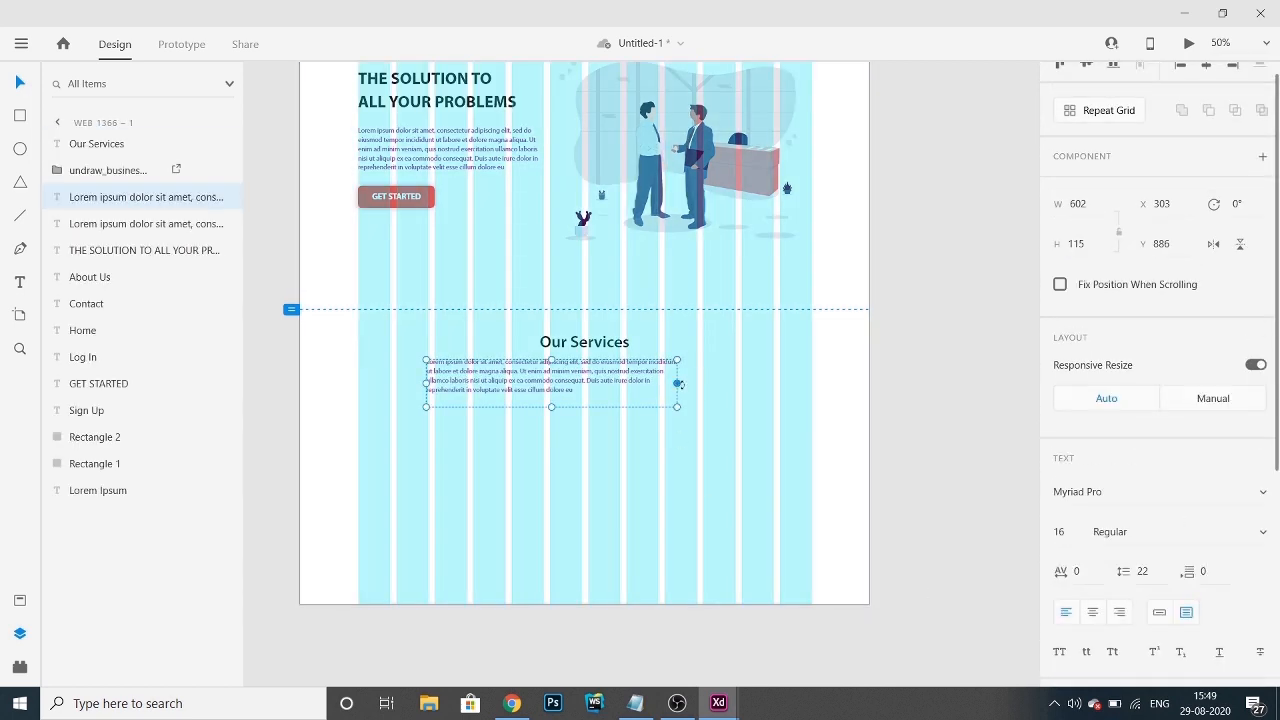
{"action": "left_click_drag", "start_coordinate": [425, 382], "coordinate": [434, 383]}
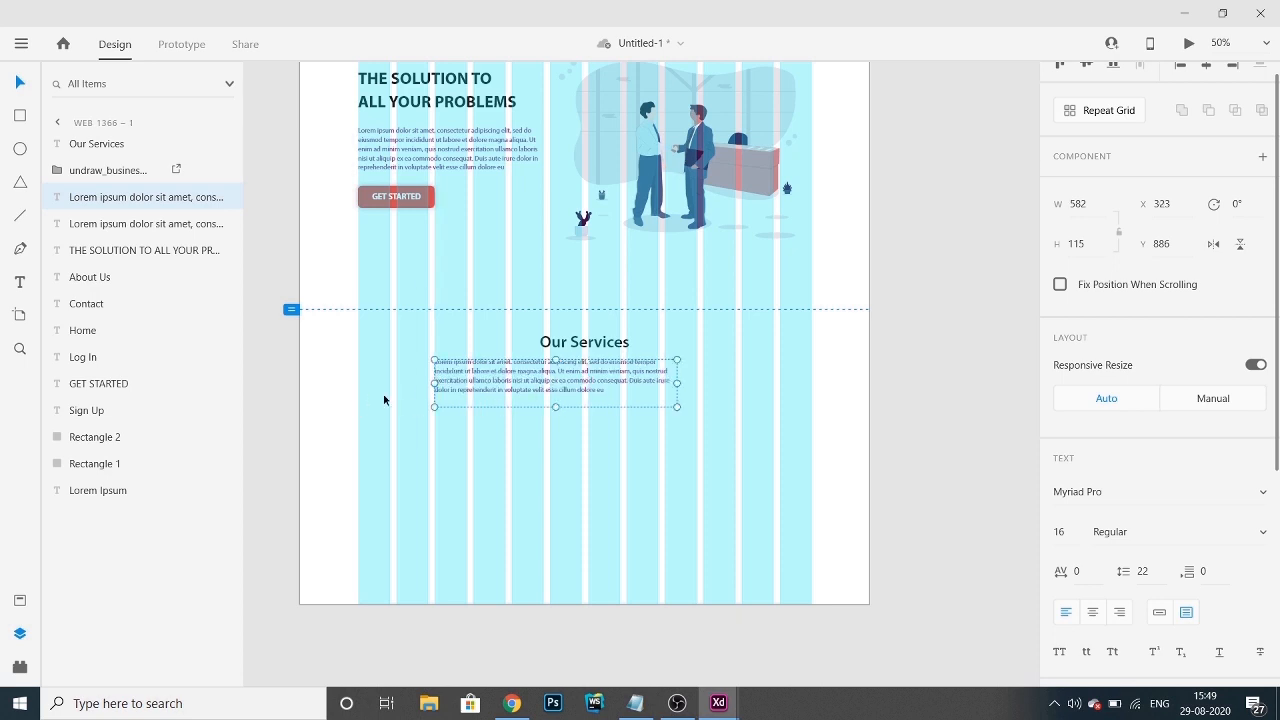
{"action": "left_click_drag", "start_coordinate": [677, 382], "coordinate": [736, 380]}
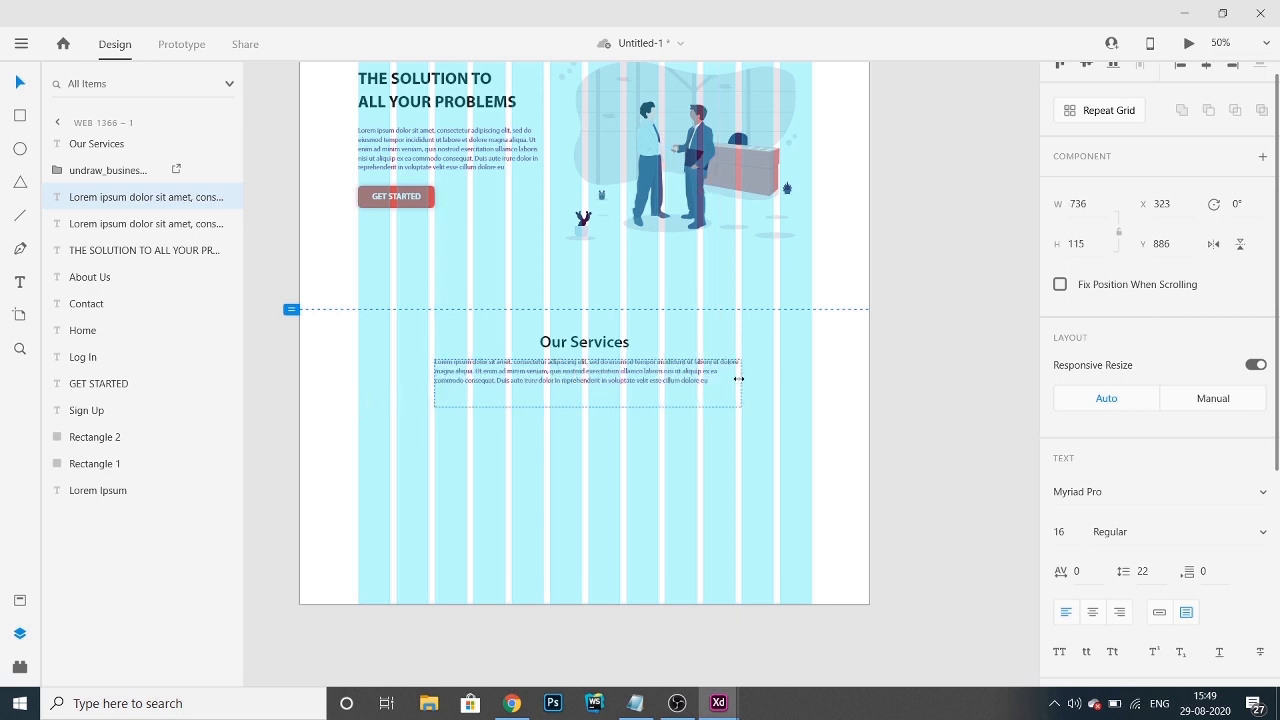
{"action": "double_click", "coordinate": [654, 389]}
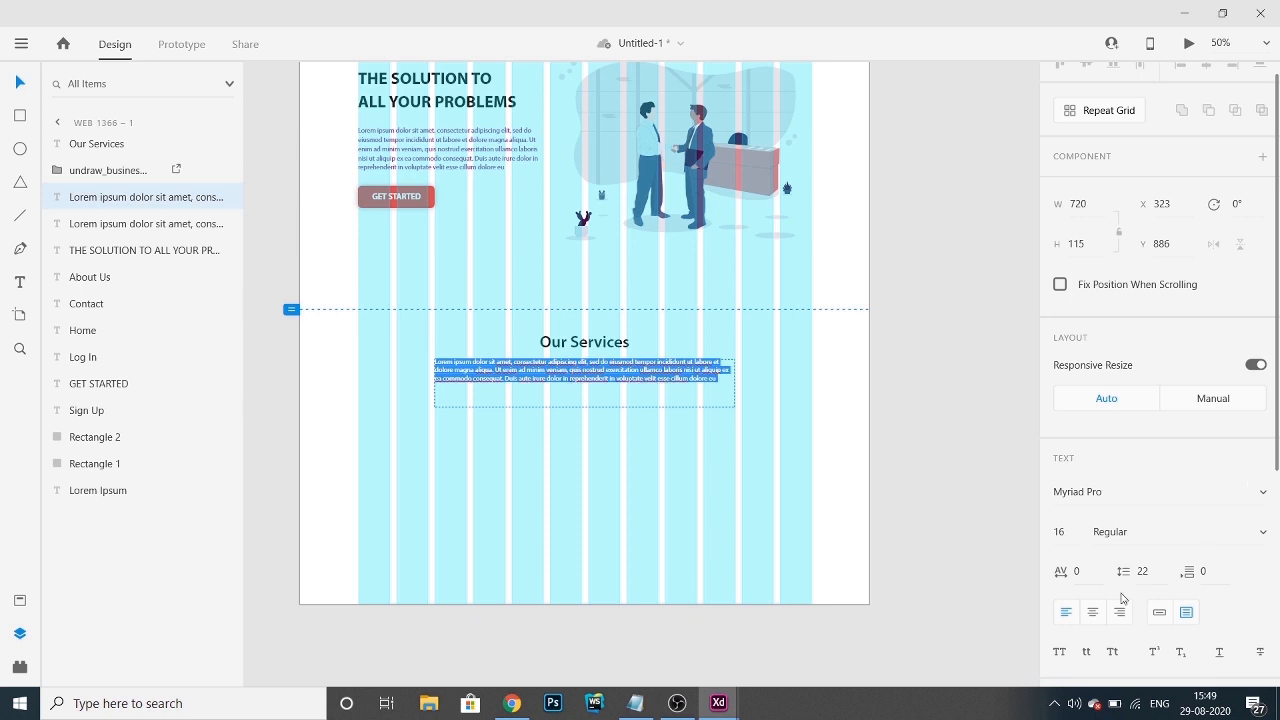
{"action": "left_click", "coordinate": [1093, 613]}
{"action": "key", "text": "Escape"}
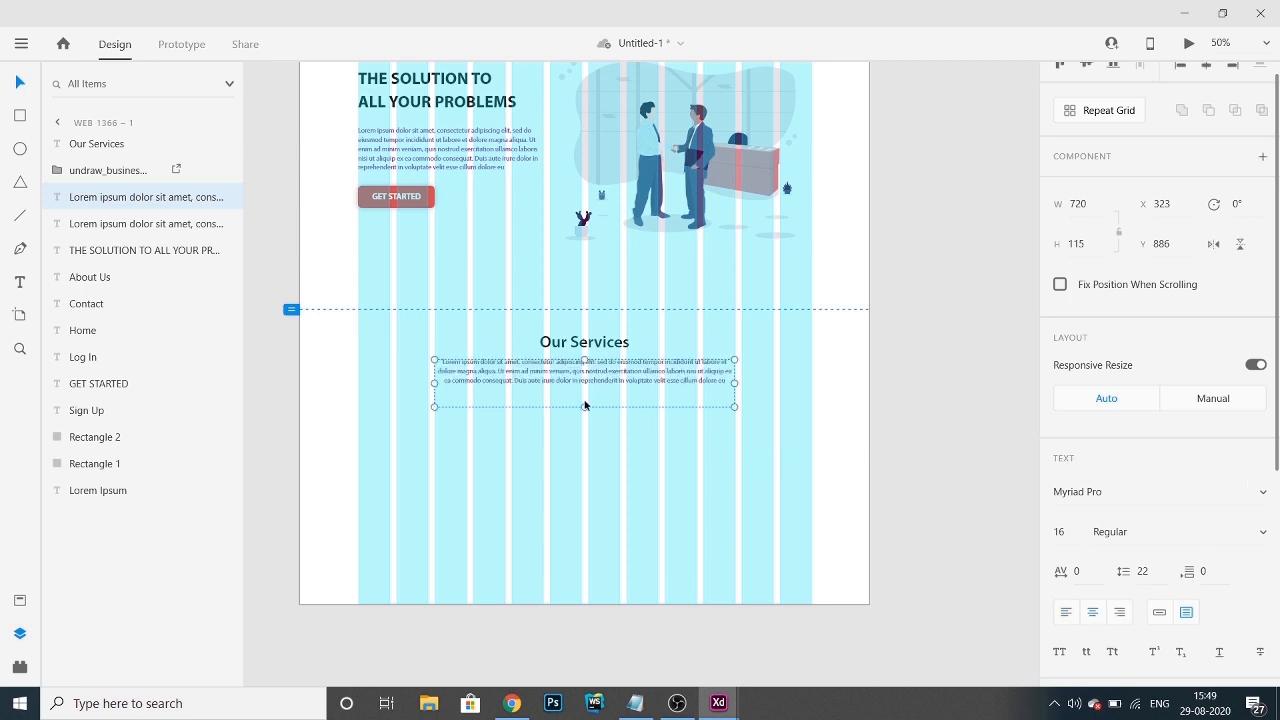
{"action": "key", "text": "Escape"}
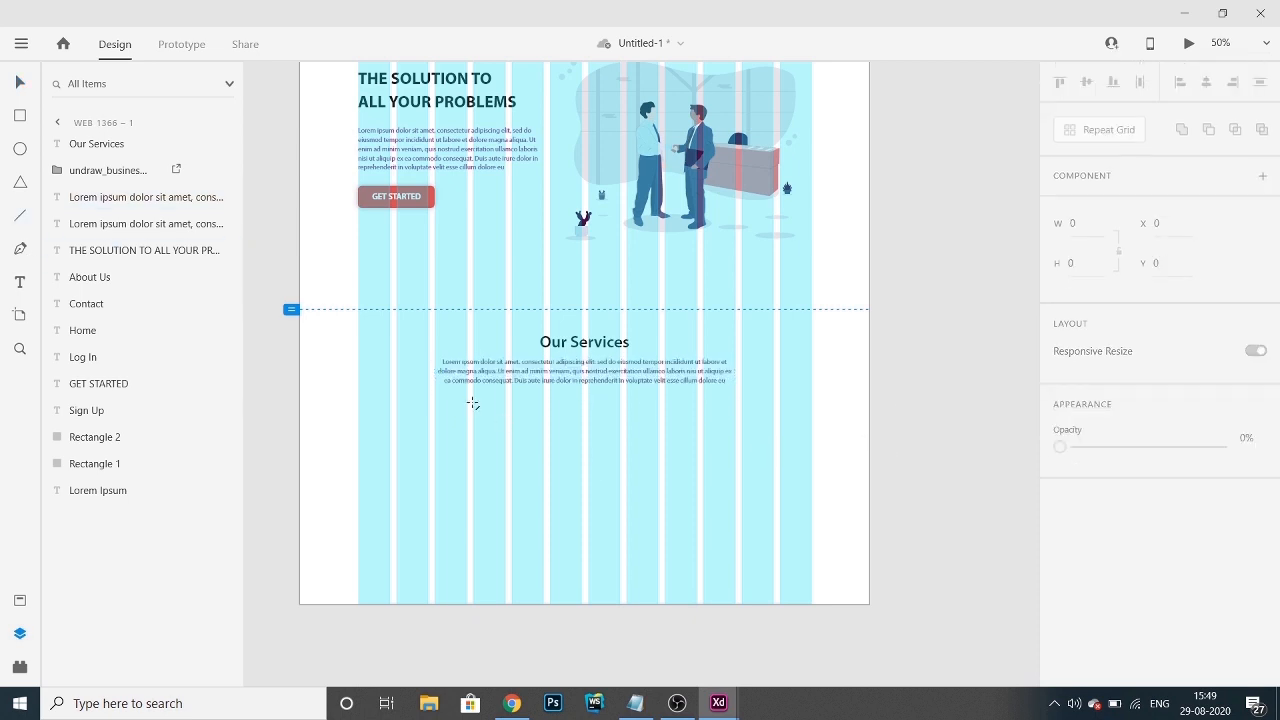
- Draw a horizontal line about 536 px long below the services paragraph with border colour #D54E57 and size 3
{"action": "left_click_drag", "start_coordinate": [472, 402], "coordinate": [696, 401]}
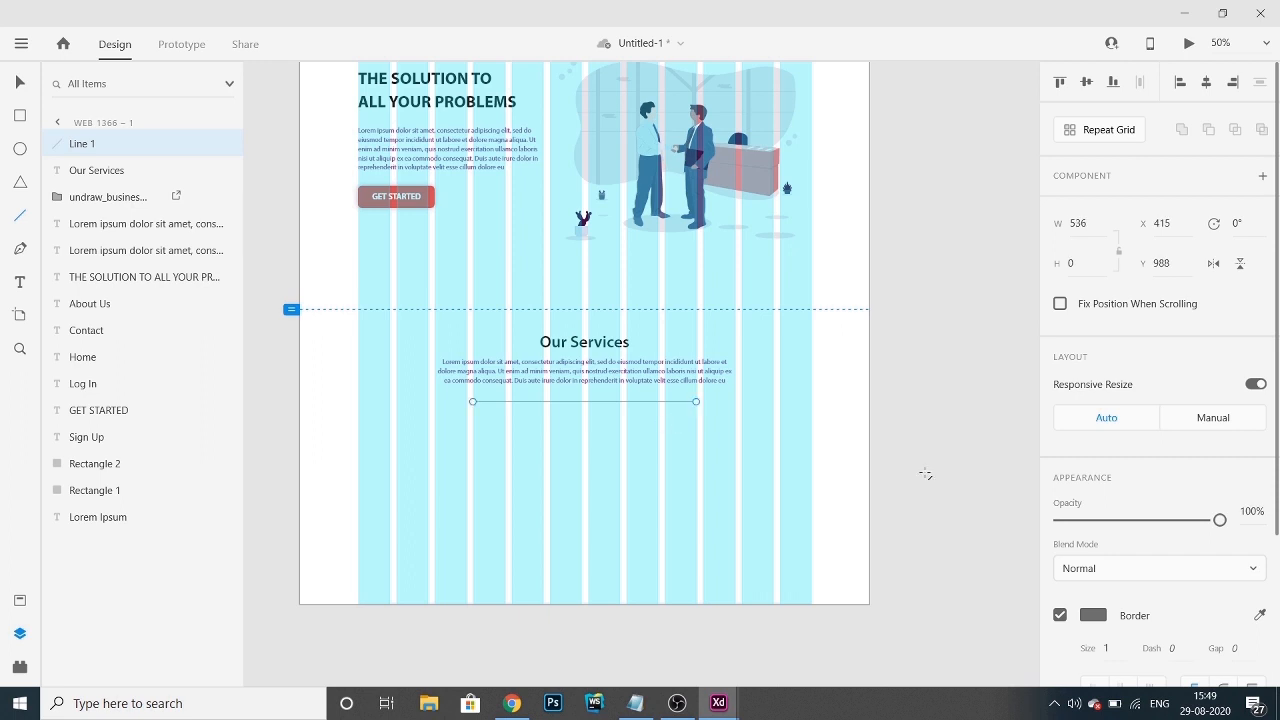
{"action": "scroll", "coordinate": [930, 480], "scroll_direction": "down", "scroll_amount": 1}
{"action": "left_click", "coordinate": [1093, 615]}
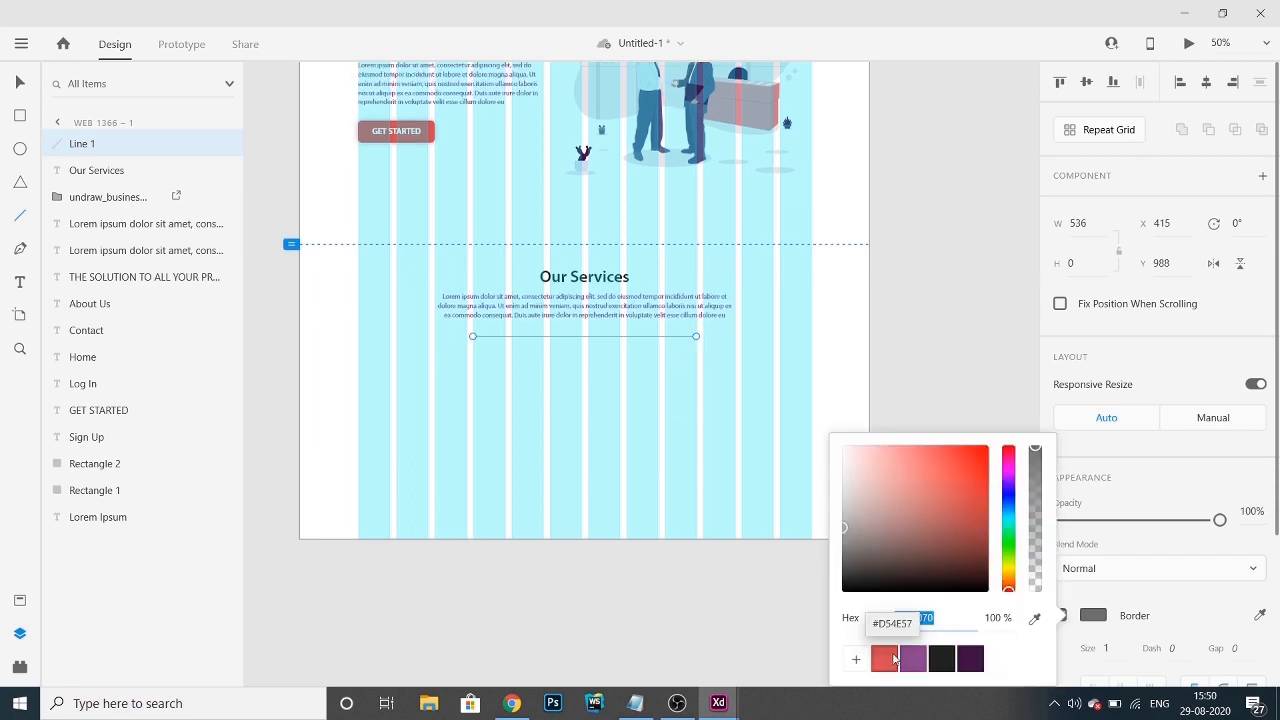
{"action": "left_click", "coordinate": [895, 658]}
{"action": "left_click", "coordinate": [1110, 648]}
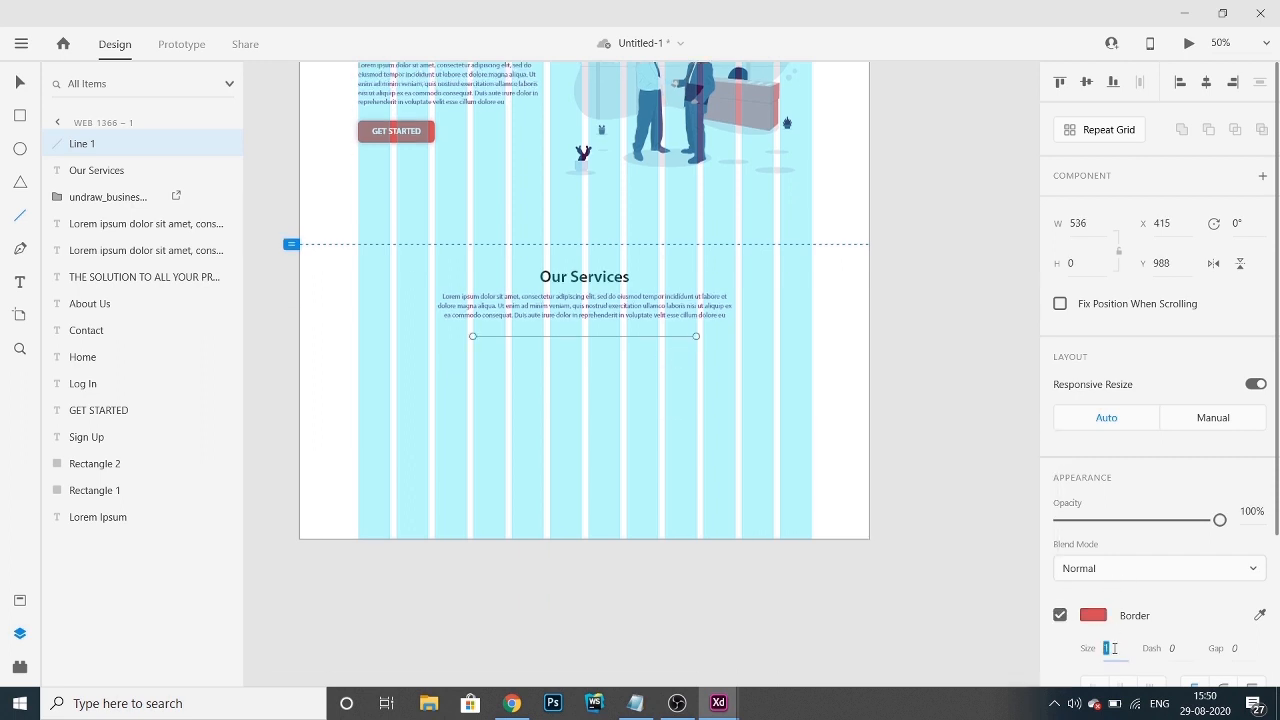
{"action": "type", "text": "3"}
{"action": "key", "text": "Return"}
{"action": "scroll", "coordinate": [1110, 648], "scroll_direction": "down", "scroll_amount": 2}
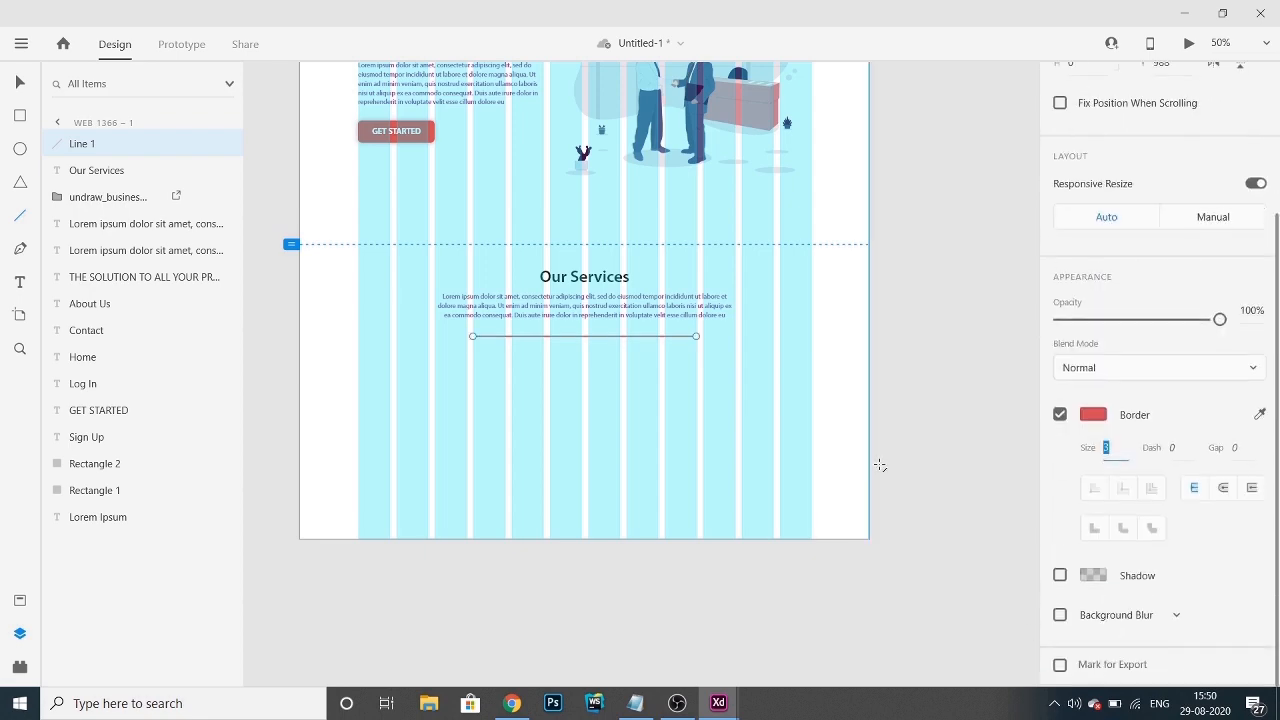
- Preview the page and check the divider line in the Our Services section
{"action": "key", "text": "ctrl+Return"}
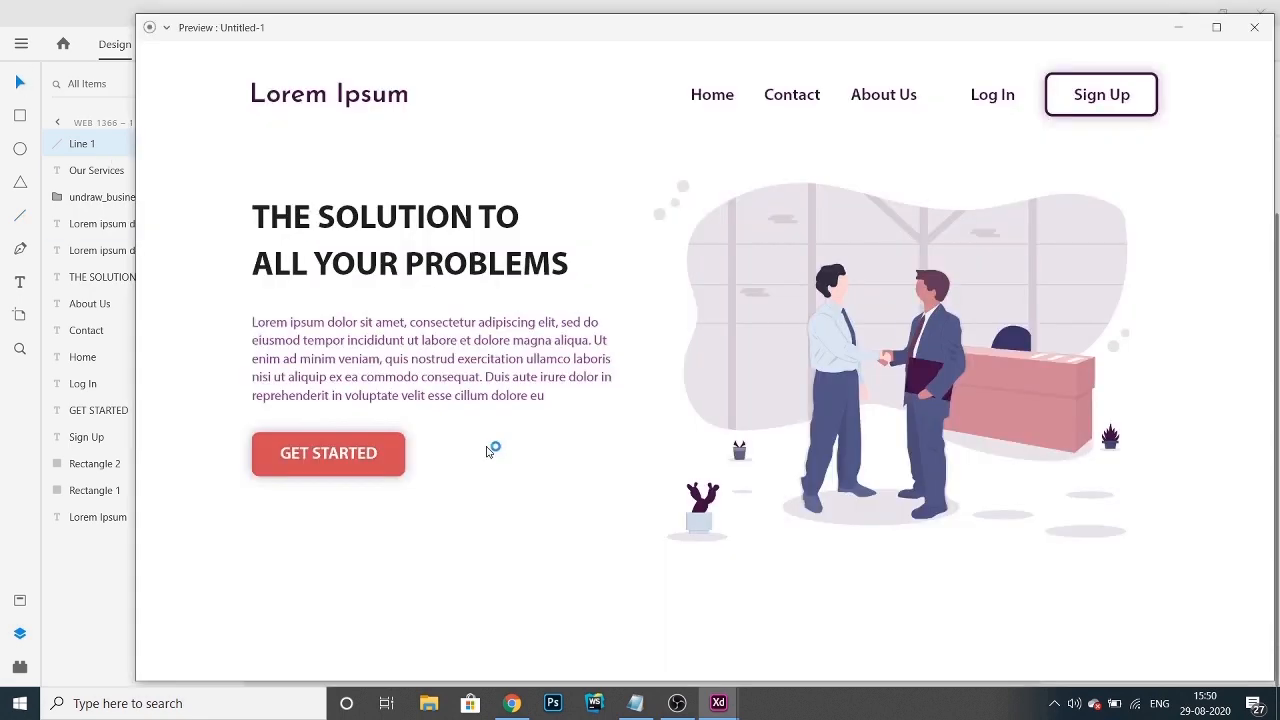
{"action": "scroll", "coordinate": [486, 450], "scroll_direction": "down", "scroll_amount": 5}
{"action": "key", "text": "alt+Tab"}
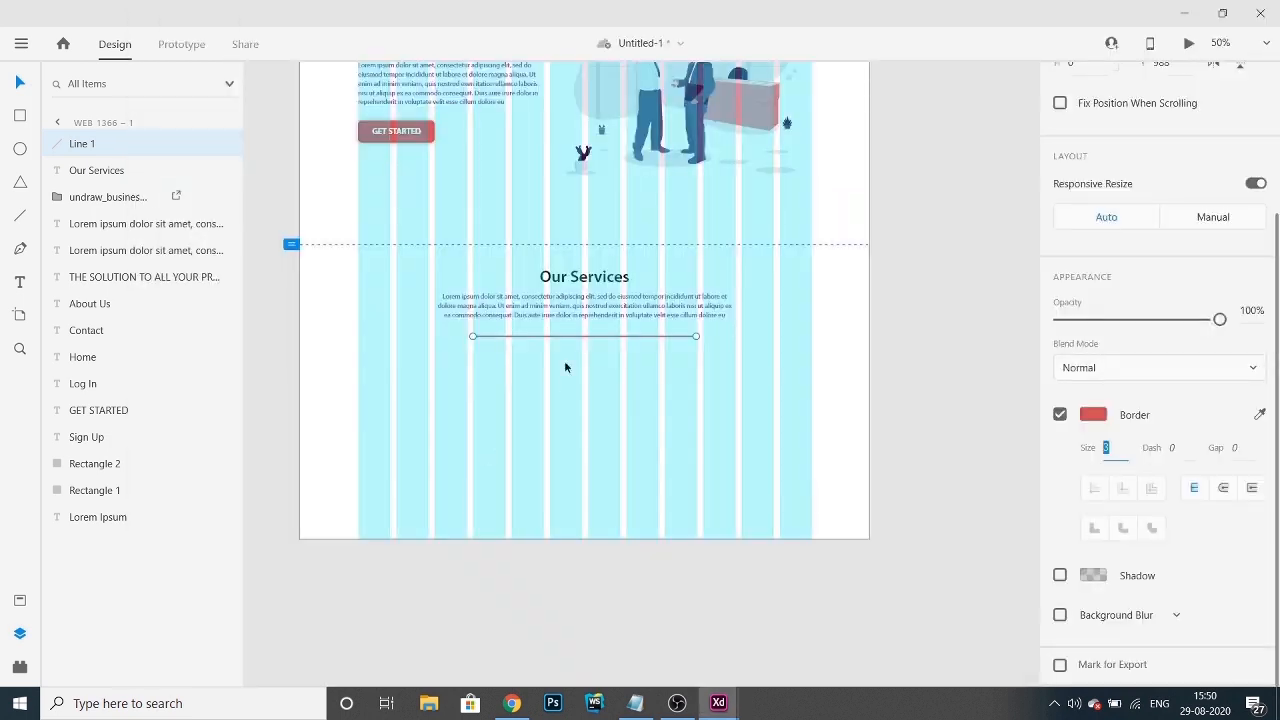
- Set the divider line's border size to 6 and move it up to about Y 983
{"action": "key", "text": "Up"}
{"action": "key", "text": "Up"}
{"action": "key", "text": "Up"}
{"action": "key", "text": "Up"}
{"action": "key", "text": "Down"}
{"action": "left_click", "coordinate": [887, 420]}
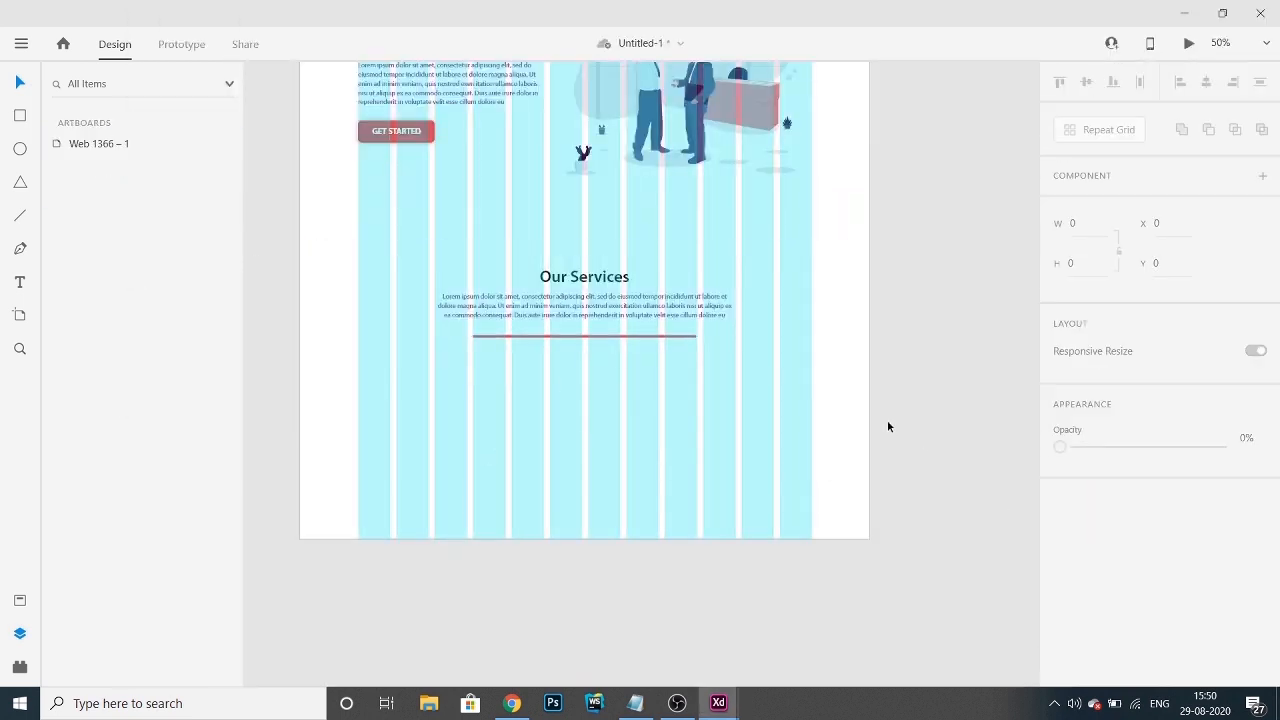
{"action": "left_click", "coordinate": [589, 338]}
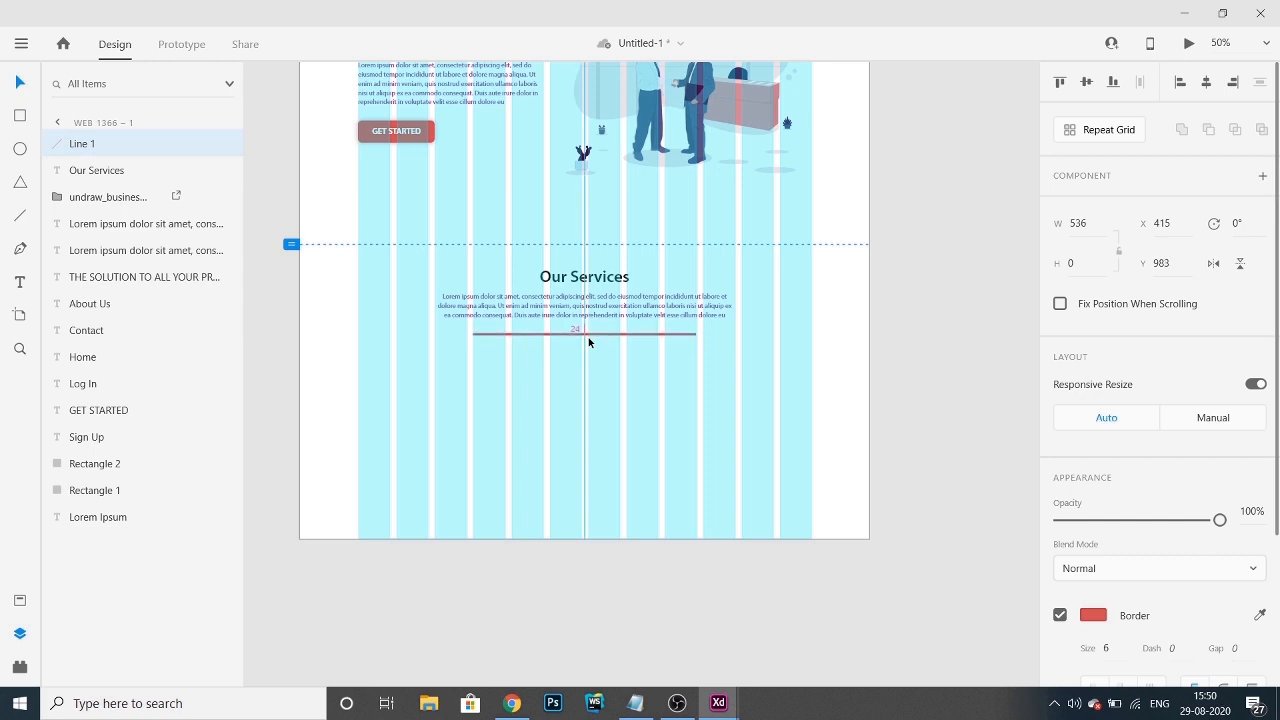
{"action": "left_click", "coordinate": [947, 403]}
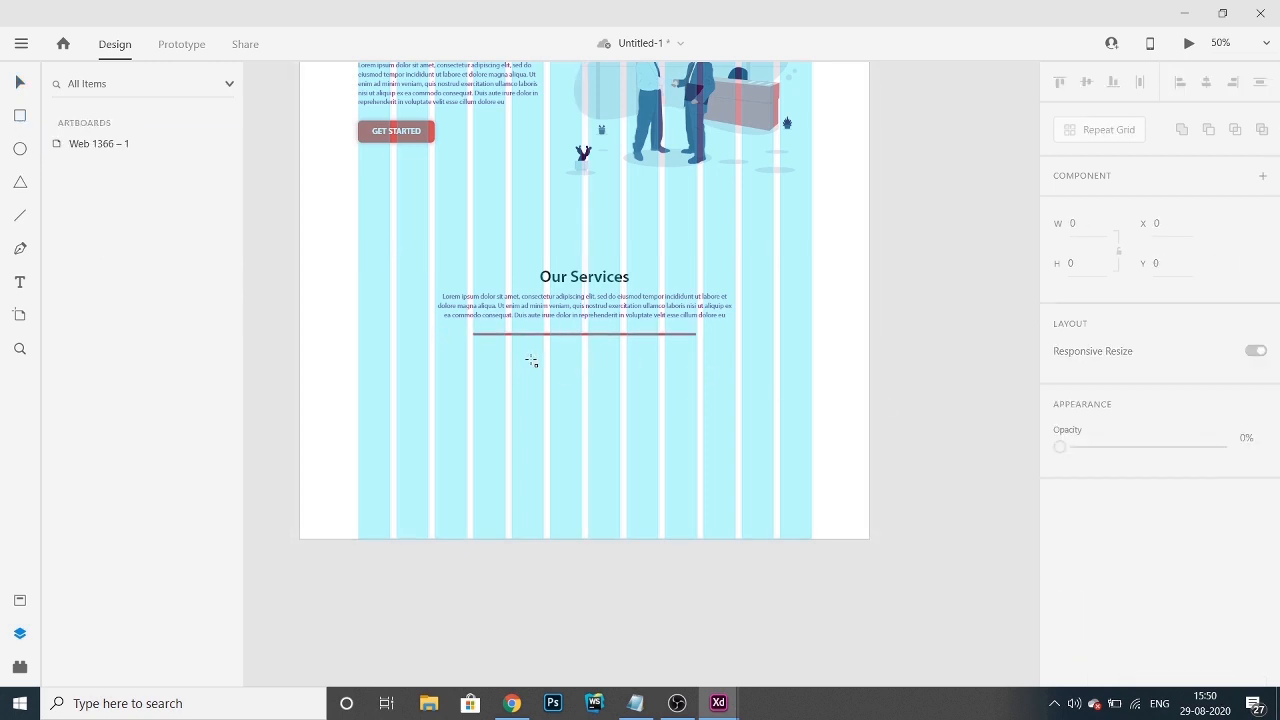
- Draw a card rectangle about 333 px tall below the divider line and hide the layout grid
{"action": "mouse_move", "coordinate": [523, 354]}
{"action": "left_mouse_down"}
{"action": "mouse_move", "coordinate": [677, 454]}
{"action": "mouse_move", "coordinate": [678, 492]}
{"action": "left_mouse_up"}
{"action": "scroll", "coordinate": [1124, 605], "scroll_direction": "down", "scroll_amount": 5}
{"action": "scroll", "coordinate": [1124, 605], "scroll_direction": "down", "scroll_amount": 1}
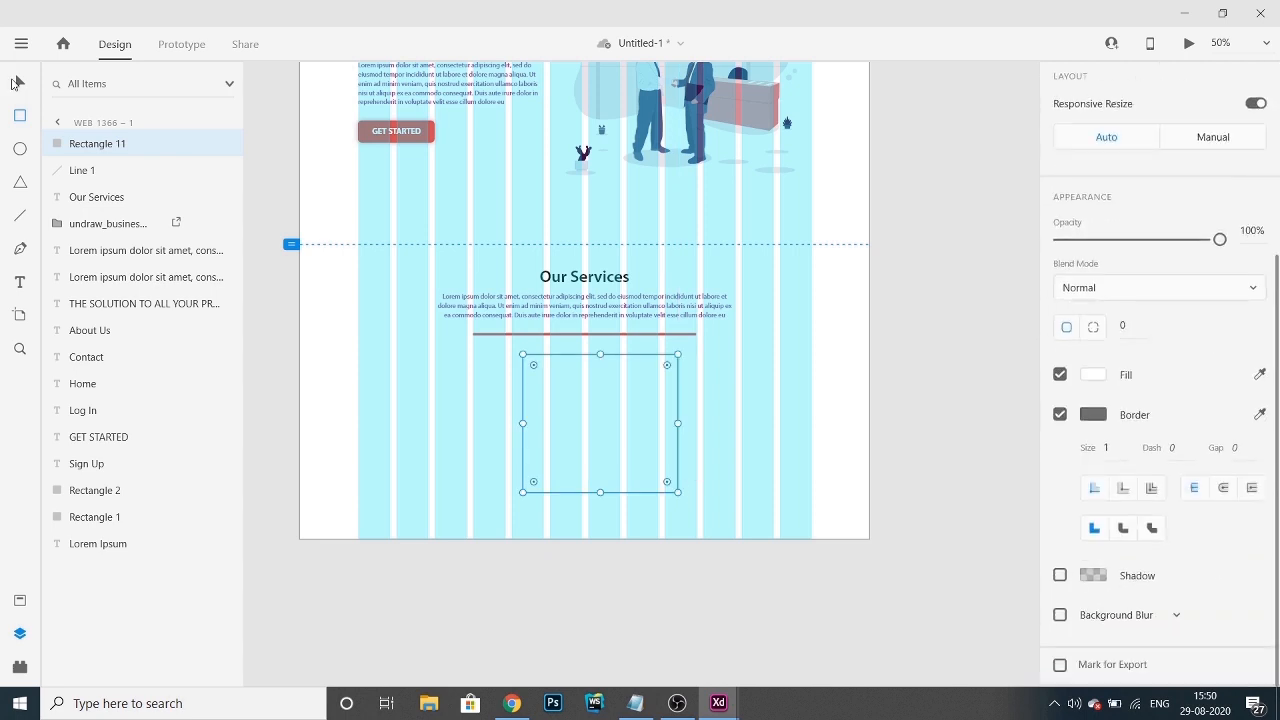
{"action": "left_click", "coordinate": [338, 448]}
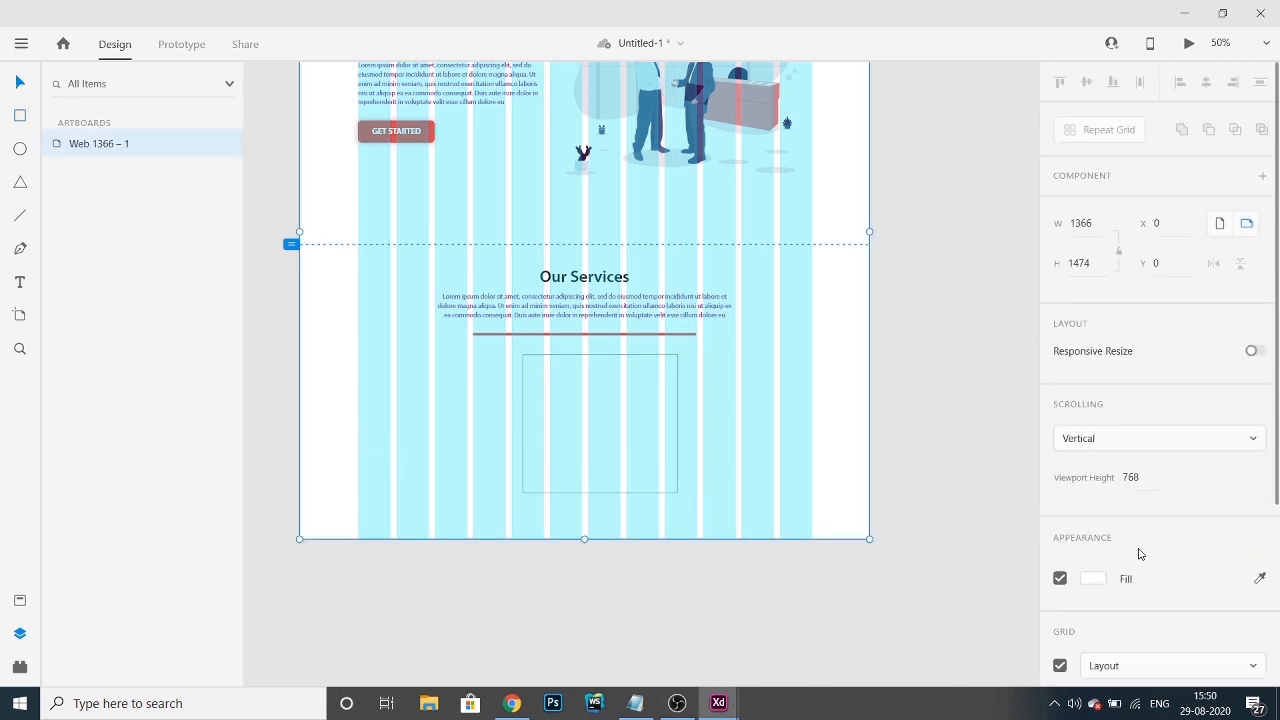
{"action": "scroll", "coordinate": [1139, 554], "scroll_direction": "down", "scroll_amount": 3}
{"action": "left_click", "coordinate": [1061, 409]}
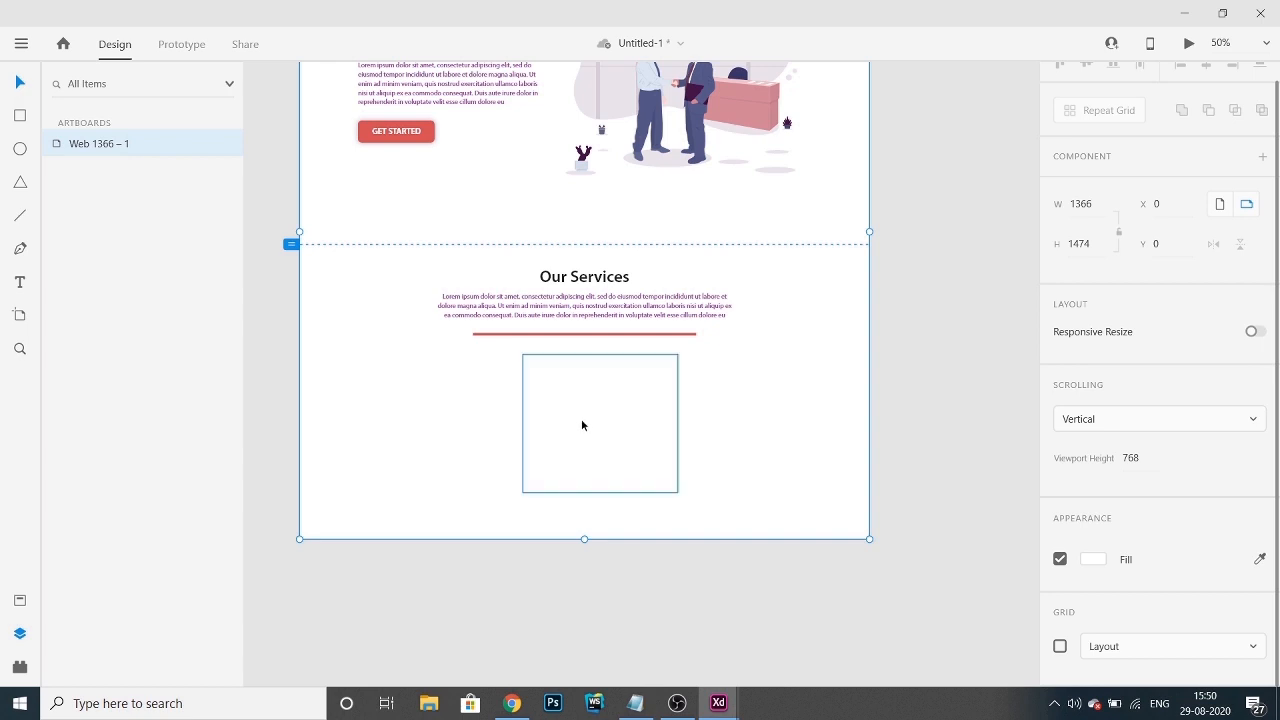
- Centre the card rectangle below the line, resize it to about 319 by 405 px and round its corners to 14
{"action": "left_click_drag", "start_coordinate": [582, 425], "coordinate": [518, 423]}
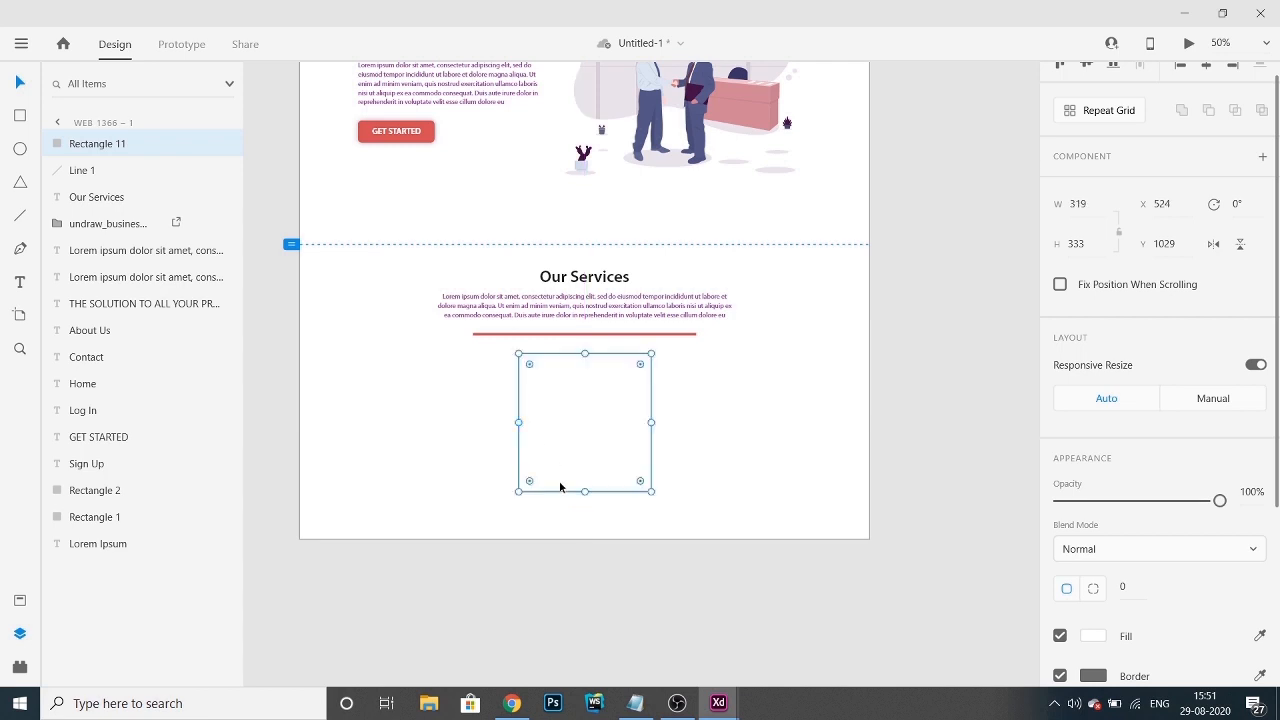
{"action": "left_click_drag", "start_coordinate": [586, 491], "coordinate": [586, 521]}
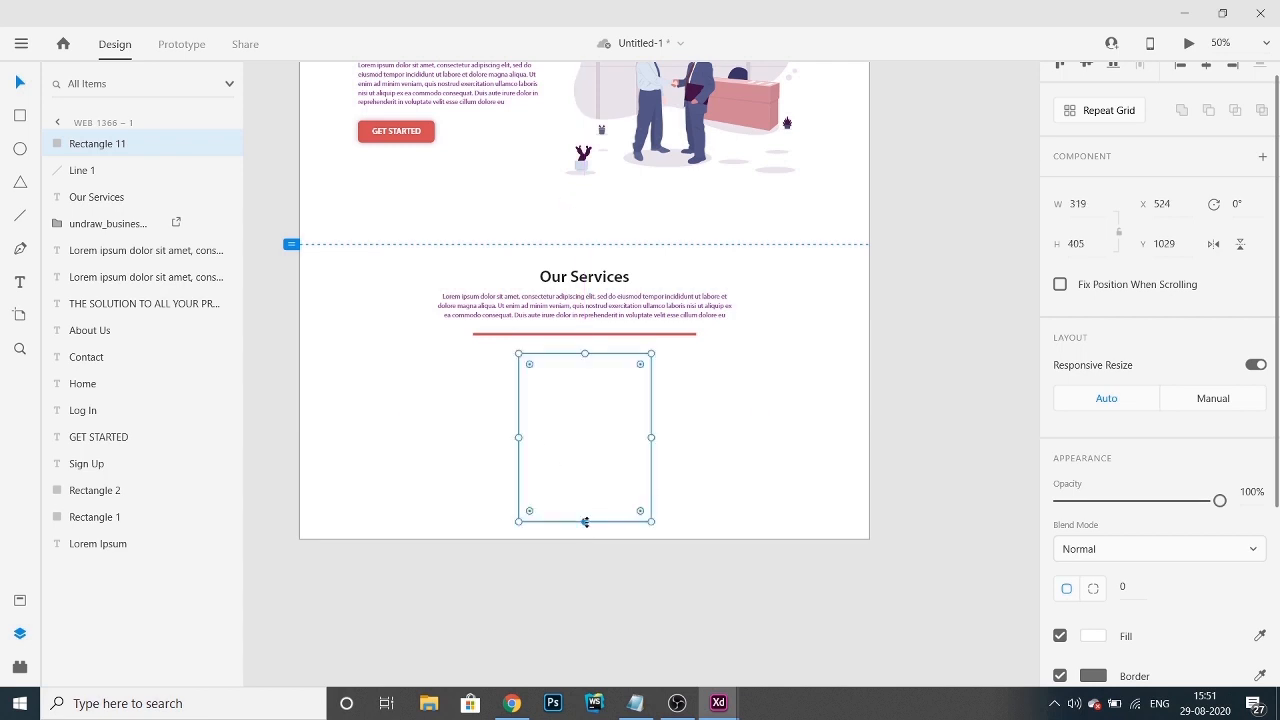
{"action": "left_click_drag", "start_coordinate": [530, 370], "coordinate": [522, 362]}
- Remove the card's border and give it a shadow with Y 0, blur 12 and colour #441248 at 35% opacity
{"action": "scroll", "coordinate": [1100, 590], "scroll_direction": "down", "scroll_amount": 5}
{"action": "scroll", "coordinate": [1100, 590], "scroll_direction": "up", "scroll_amount": 2}
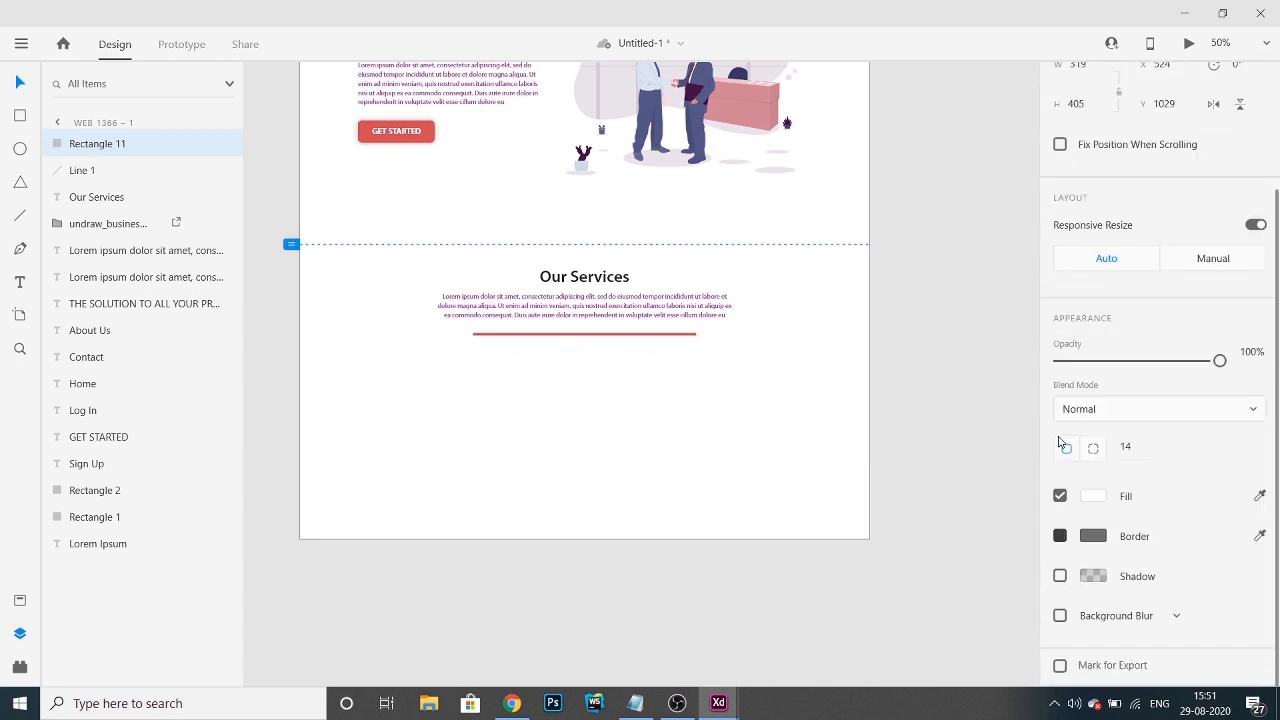
{"action": "left_click", "coordinate": [1060, 536]}
{"action": "left_click", "coordinate": [1060, 577]}
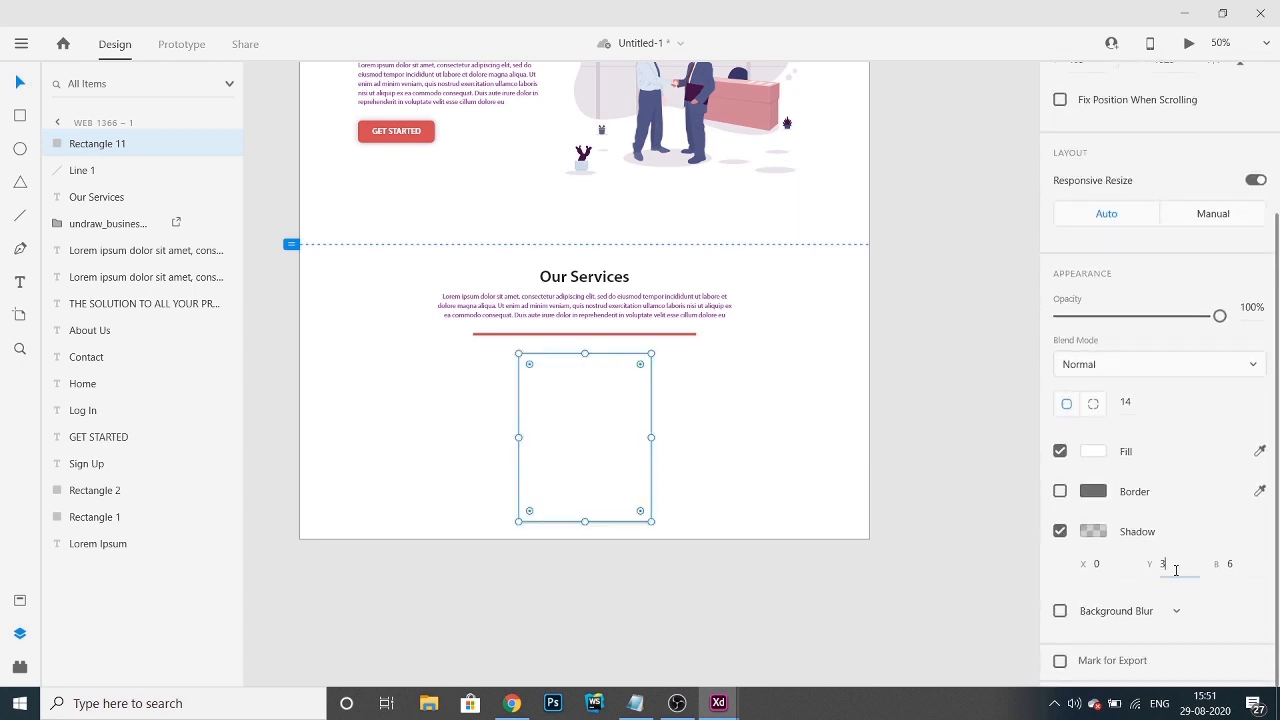
{"action": "left_click", "coordinate": [1240, 566]}
{"action": "type", "text": "12"}
{"action": "left_click", "coordinate": [1093, 531]}
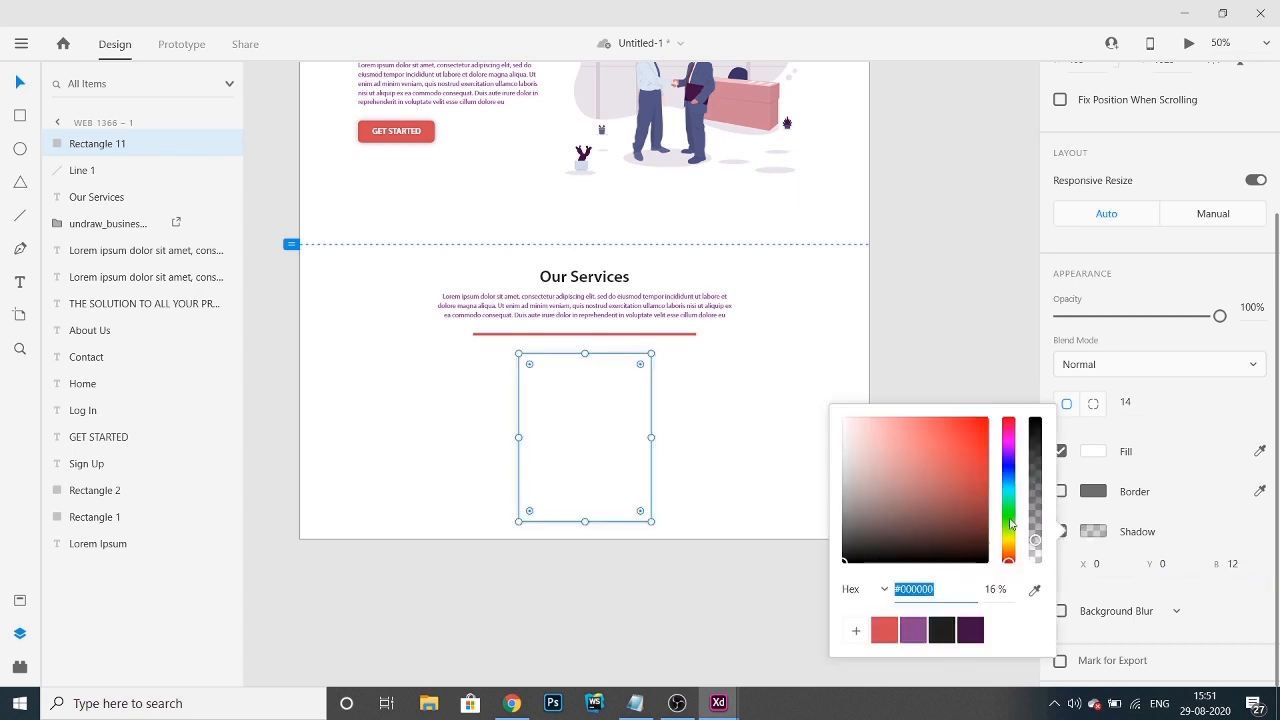
{"action": "left_click", "coordinate": [970, 630]}
{"action": "left_click_drag", "start_coordinate": [1036, 428], "coordinate": [1044, 512]}
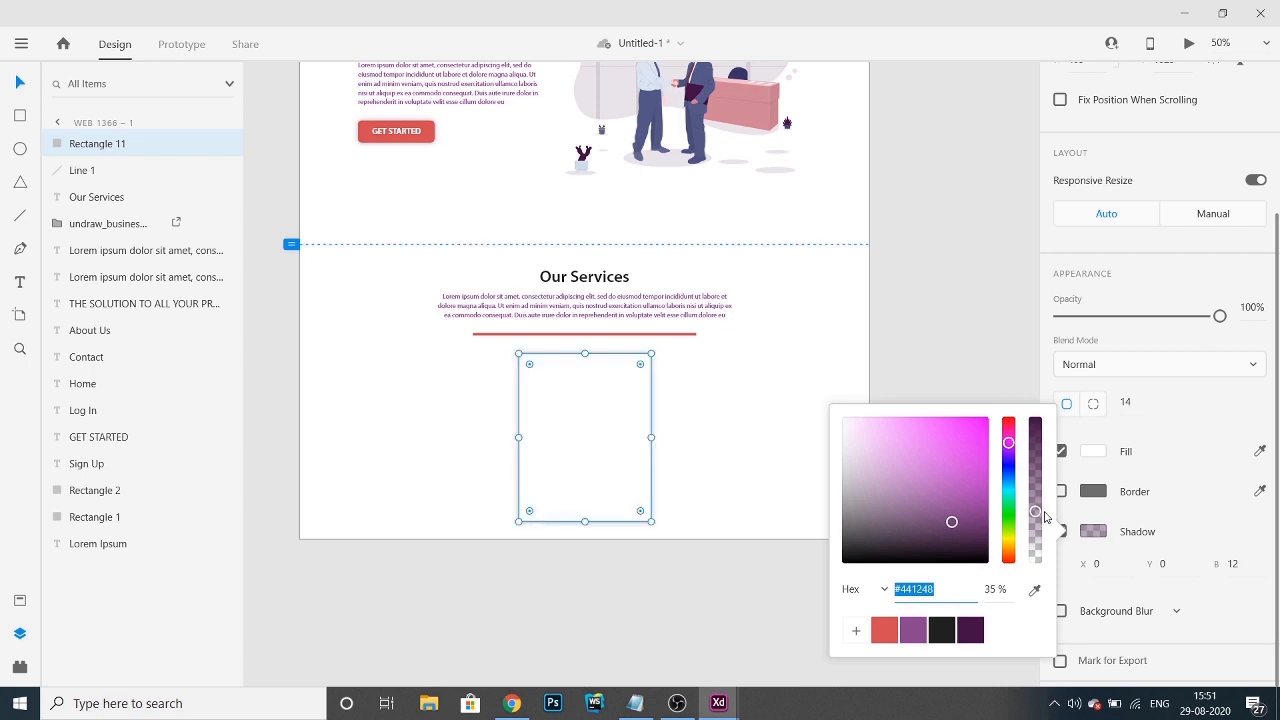
{"action": "left_click", "coordinate": [497, 561]}
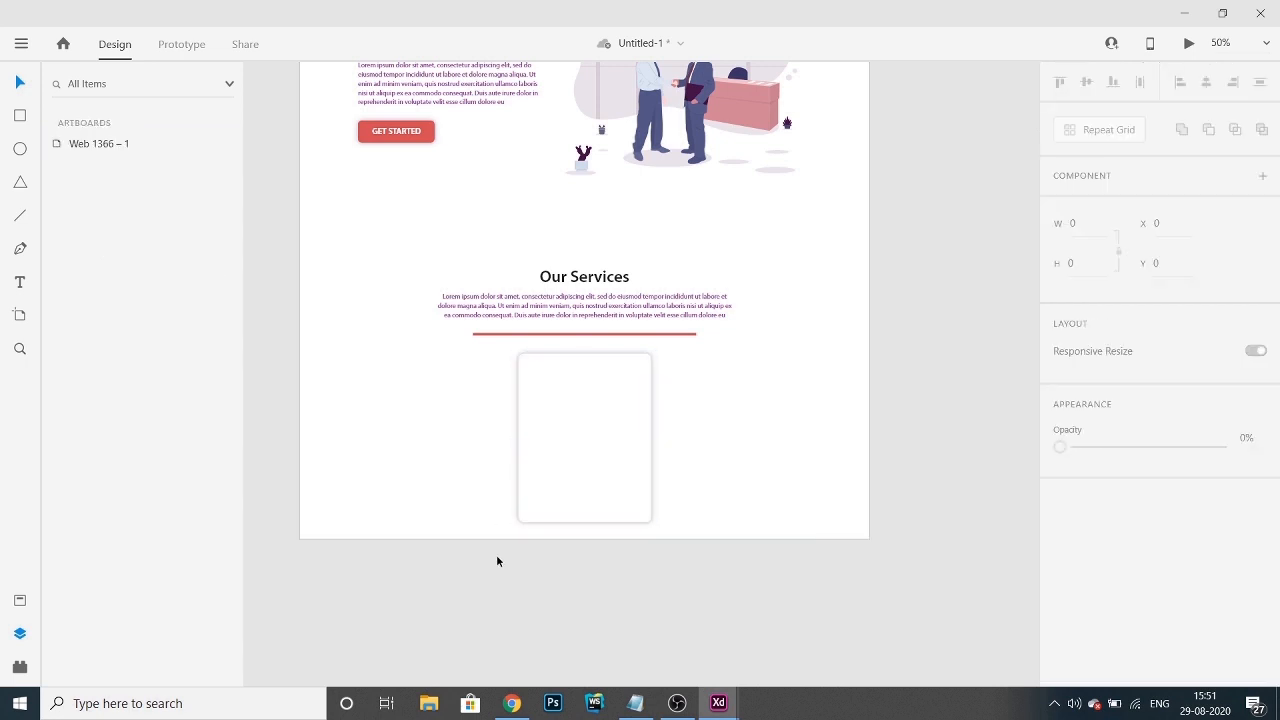
- Search the Icons 4 Design plugin for "database" and insert the Awesome set's database icon
{"action": "left_click", "coordinate": [627, 389]}
{"action": "left_click", "coordinate": [20, 667]}
{"action": "left_click", "coordinate": [117, 167]}
{"action": "type", "text": "dtabas"}
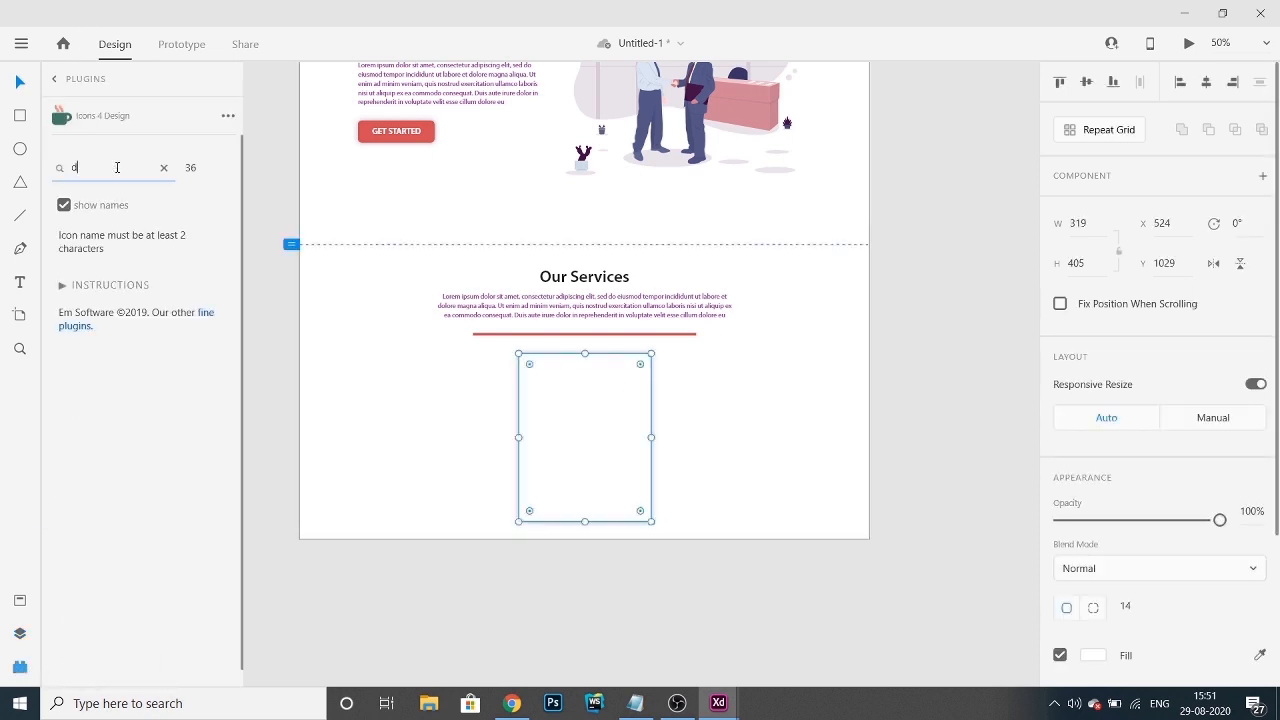
{"action": "key", "text": "BackSpace"}
{"action": "key", "text": "BackSpace"}
{"action": "key", "text": "BackSpace"}
{"action": "key", "text": "BackSpace"}
{"action": "key", "text": "BackSpace"}
{"action": "key", "text": "BackSpace"}
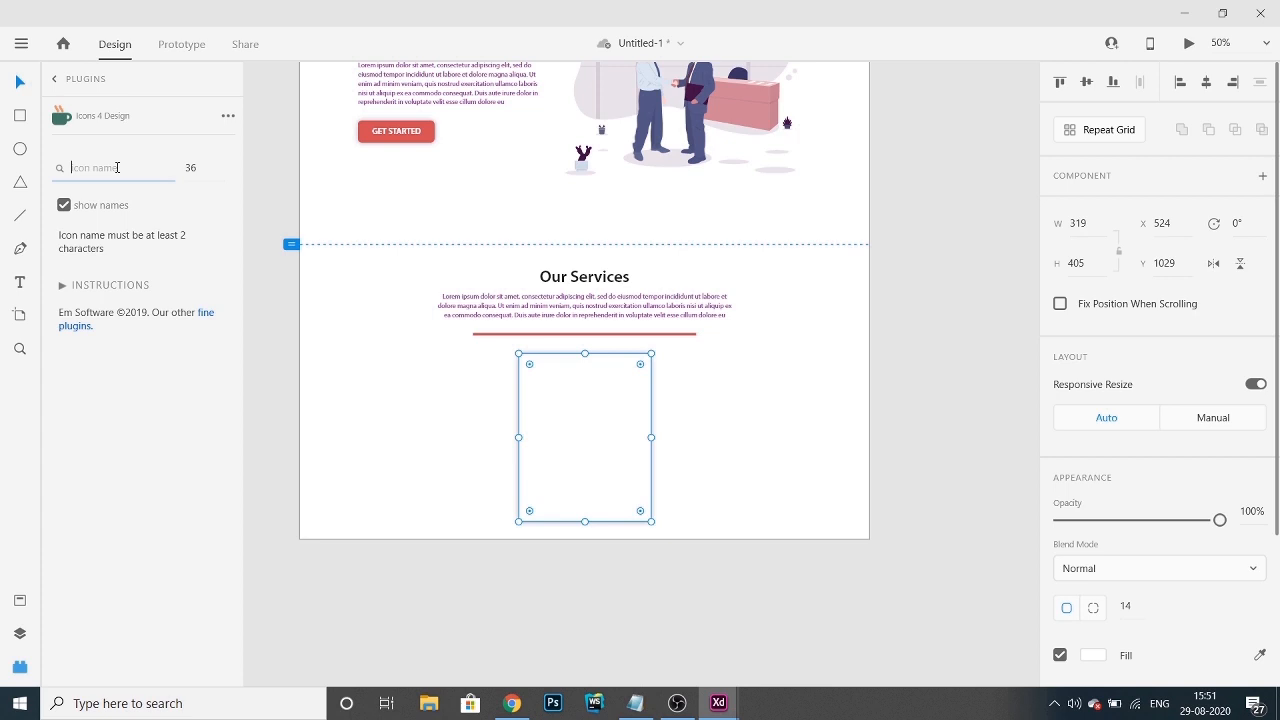
{"action": "type", "text": "databsea"}
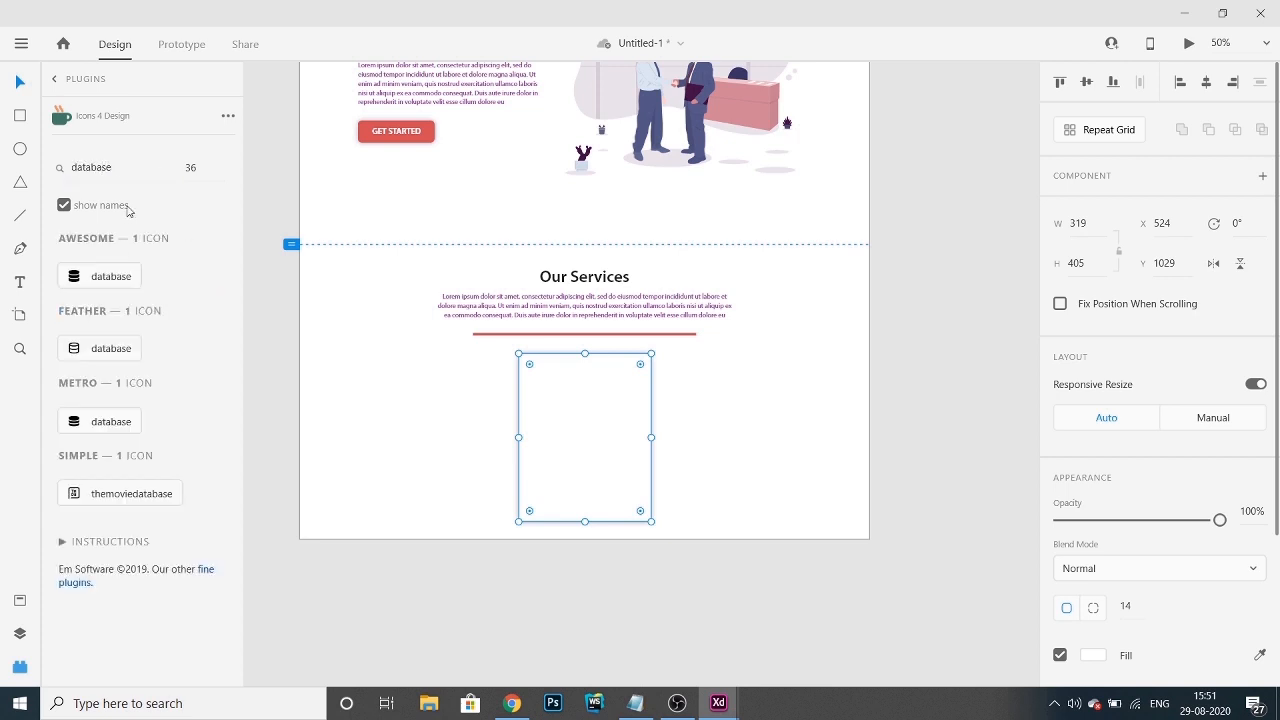
{"action": "left_click", "coordinate": [112, 278]}
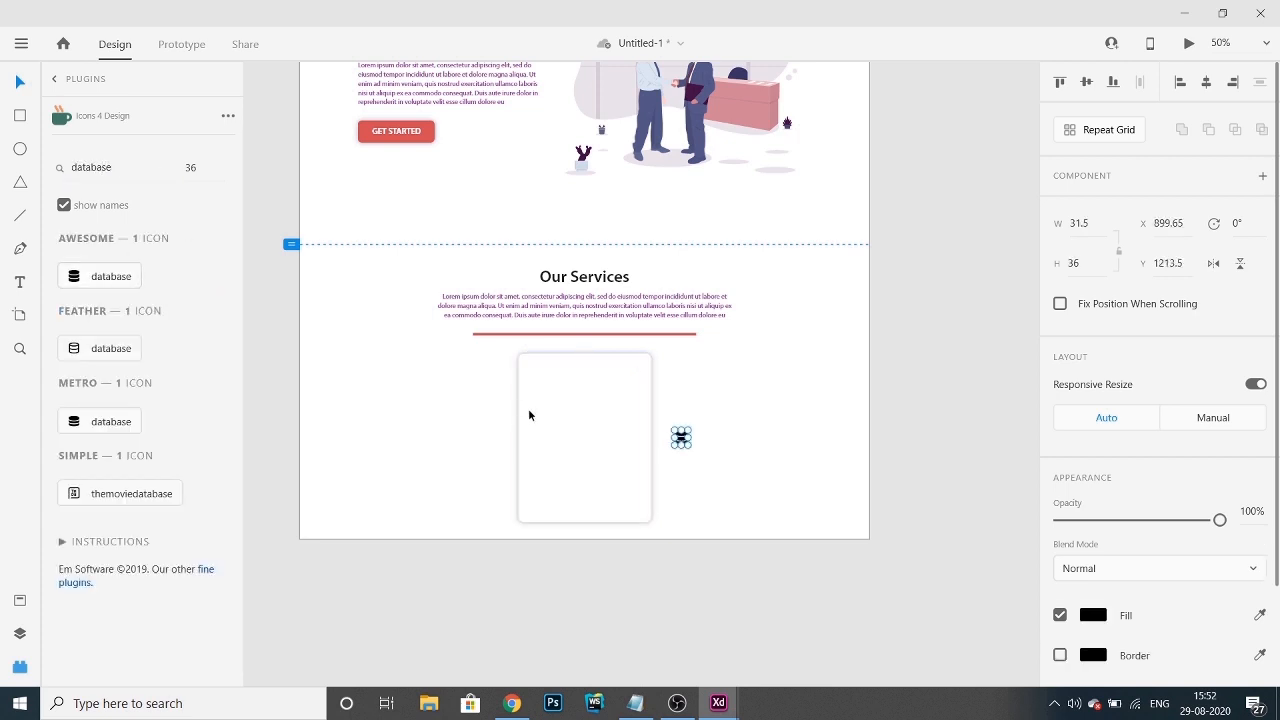
- Look through the featured collections and essential plugins in the plugin manager and close it
{"action": "left_click", "coordinate": [19, 666]}
{"action": "left_click", "coordinate": [20, 667]}
{"action": "left_click", "coordinate": [54, 86]}
{"action": "left_click", "coordinate": [227, 80]}
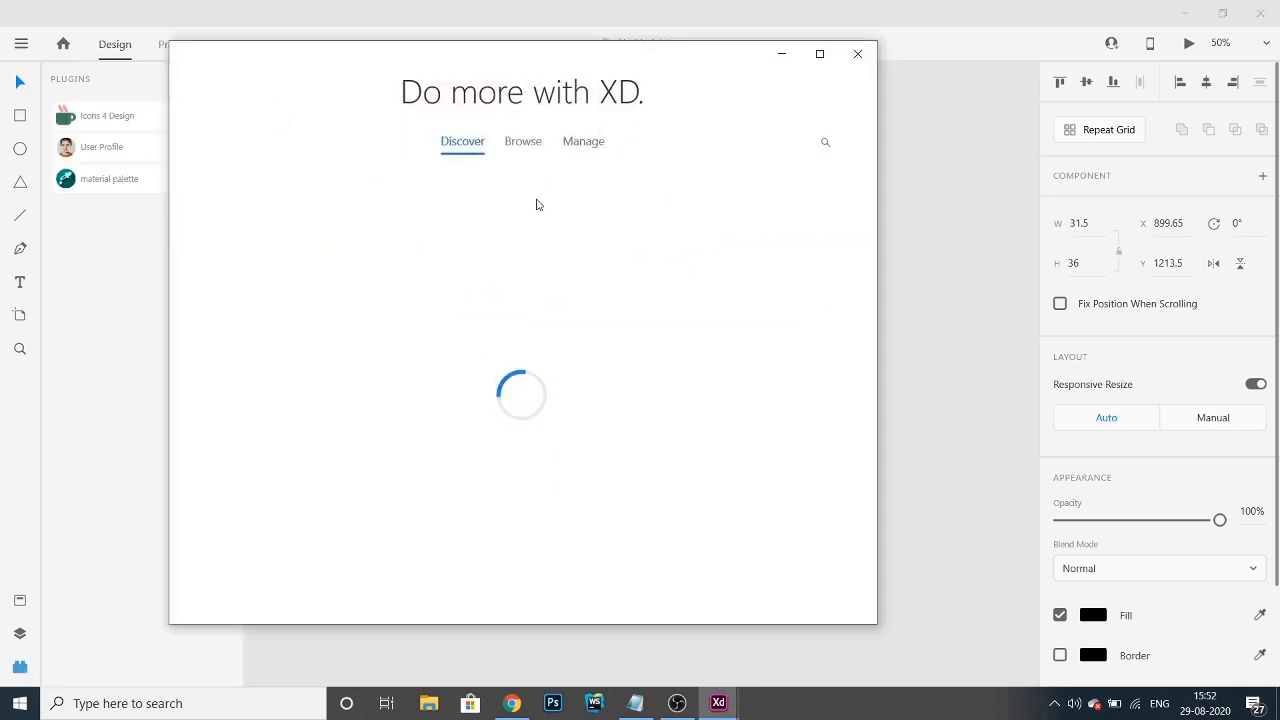
{"action": "scroll", "coordinate": [452, 452], "scroll_direction": "down", "scroll_amount": 4}
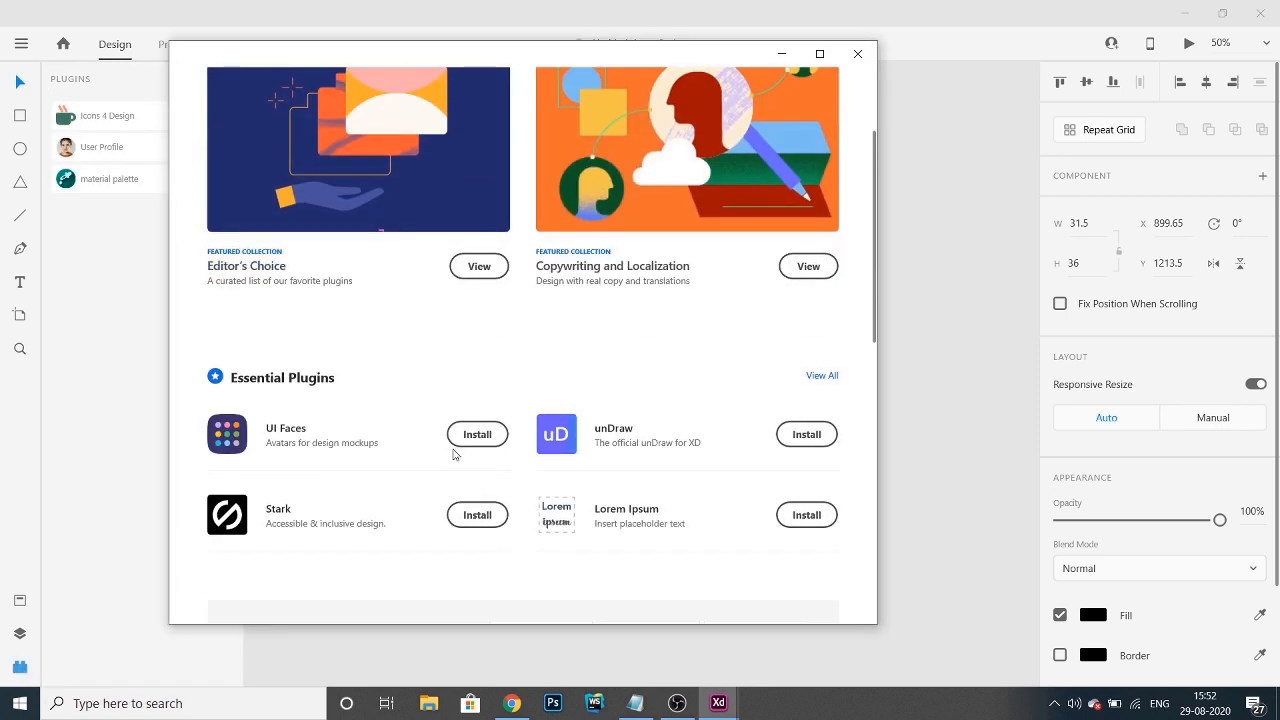
{"action": "scroll", "coordinate": [452, 452], "scroll_direction": "up", "scroll_amount": 2}
{"action": "left_click", "coordinate": [857, 54]}
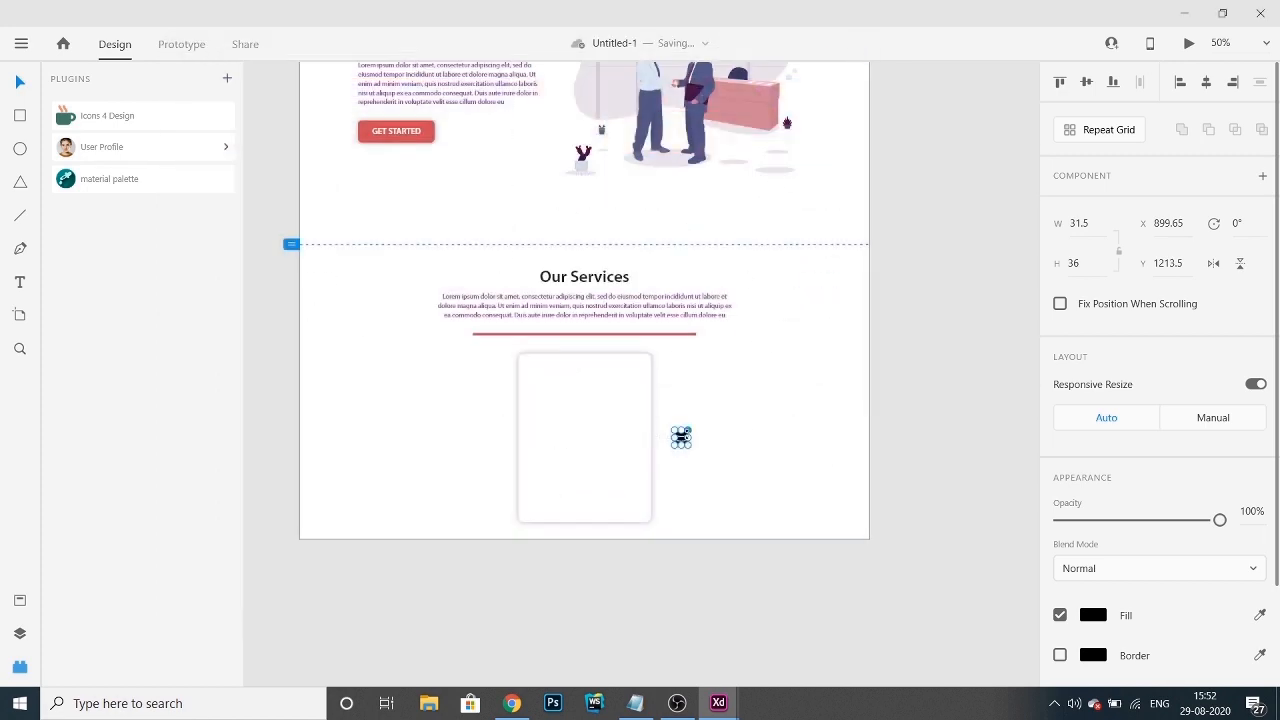
- Move the database icon below the artboard and draw a 65 px circle in the card's upper-left corner
{"action": "left_click_drag", "start_coordinate": [680, 440], "coordinate": [629, 614]}
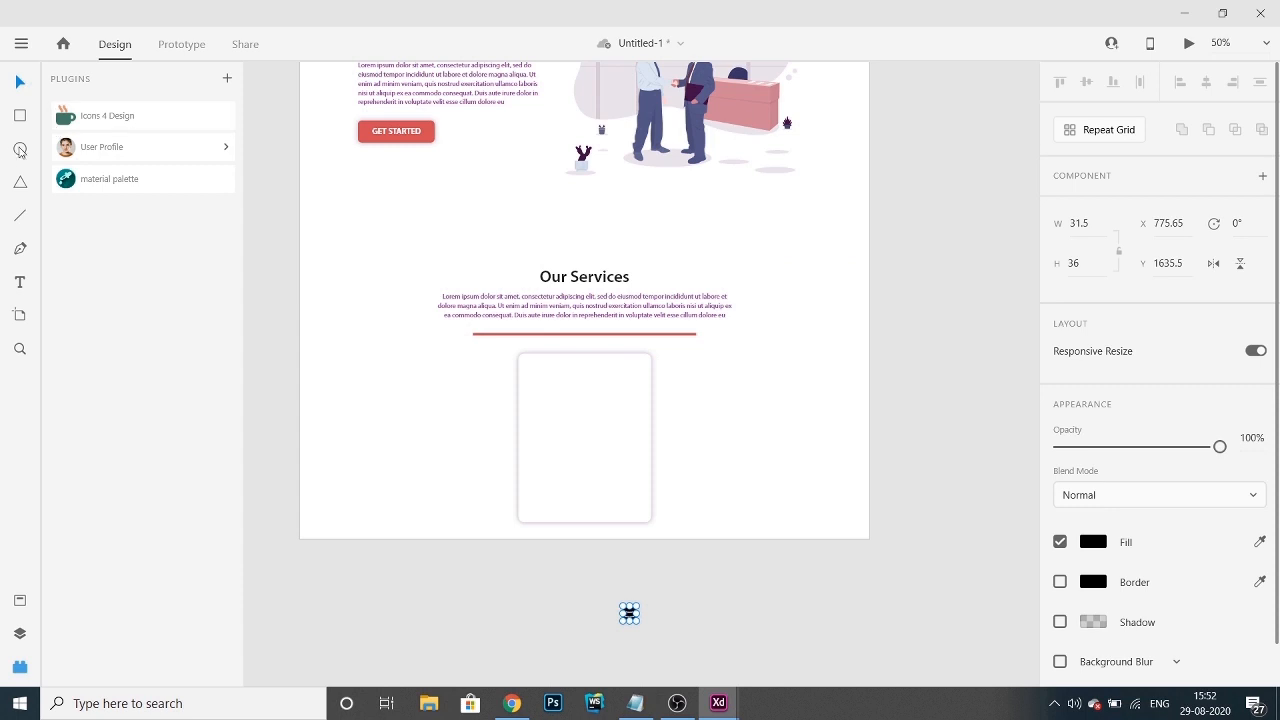
{"action": "left_click_drag", "start_coordinate": [529, 362], "coordinate": [563, 394]}
{"action": "scroll", "coordinate": [1156, 645], "scroll_direction": "down", "scroll_amount": 3}
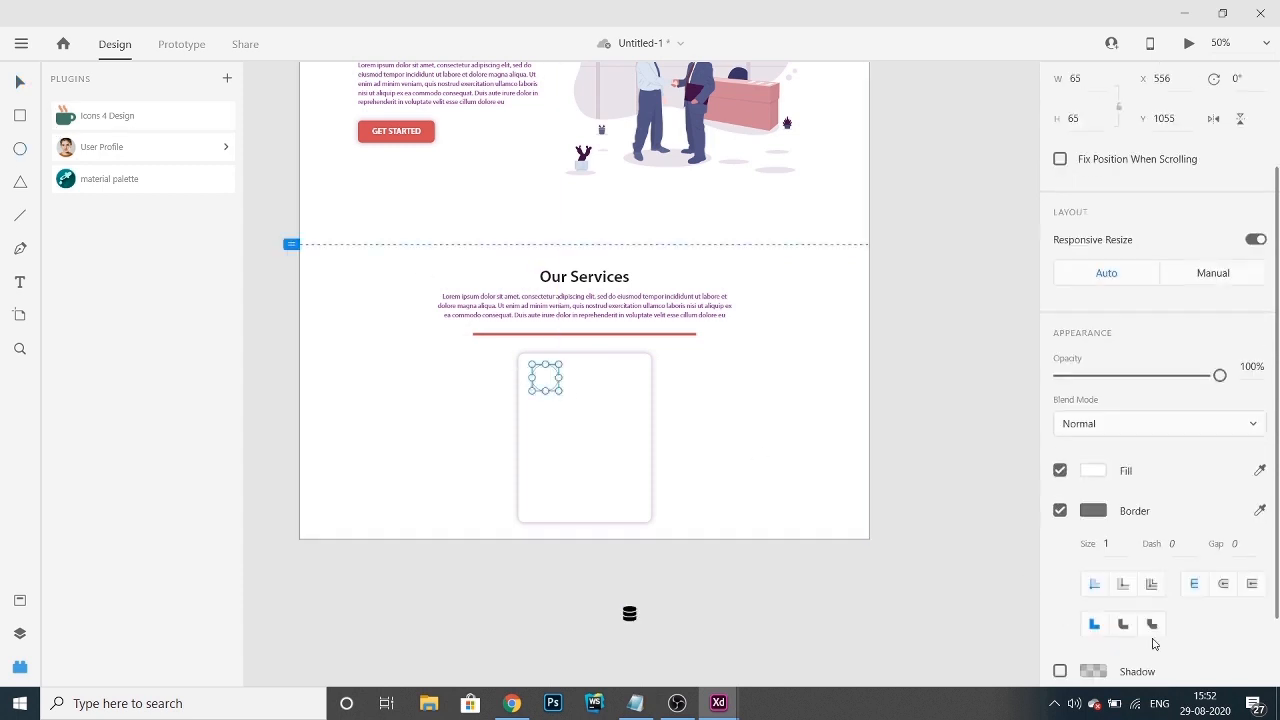
- Turn off the circle's border and fill it with #EFEFEF
{"action": "left_click", "coordinate": [1060, 511]}
{"action": "left_click", "coordinate": [1091, 495]}
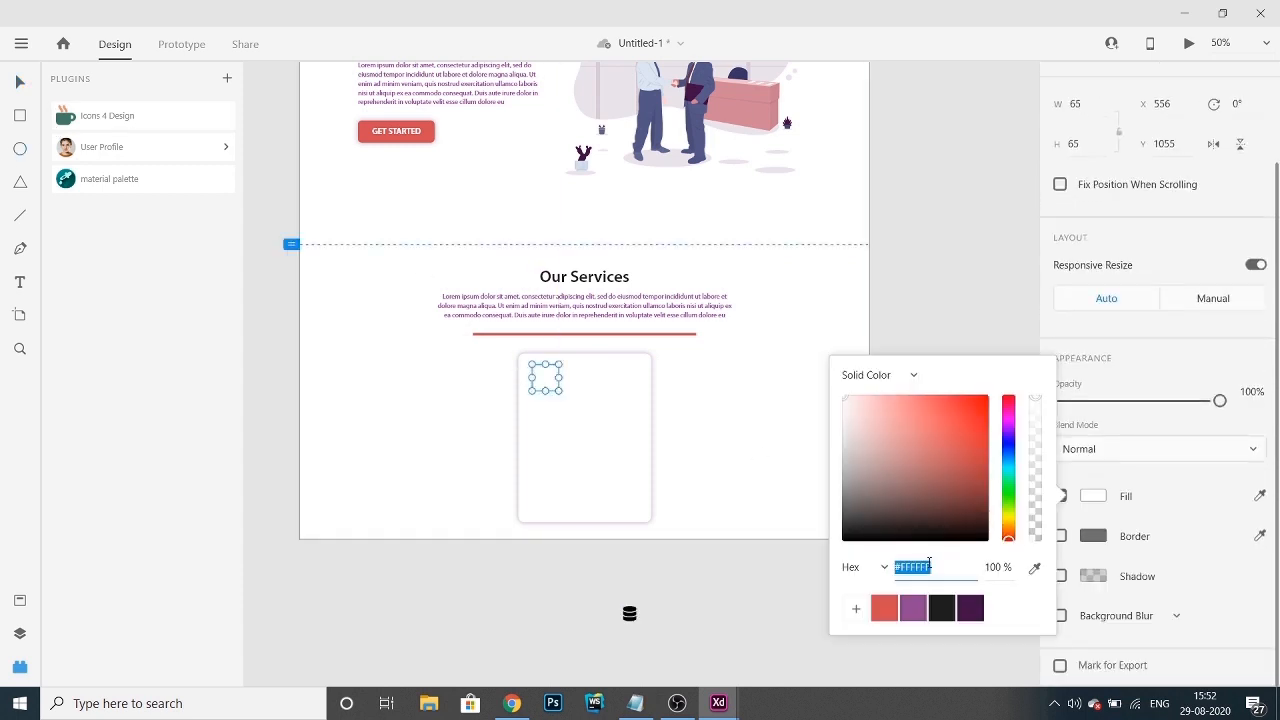
{"action": "type", "text": "fafafa"}
{"action": "key", "text": "Return"}
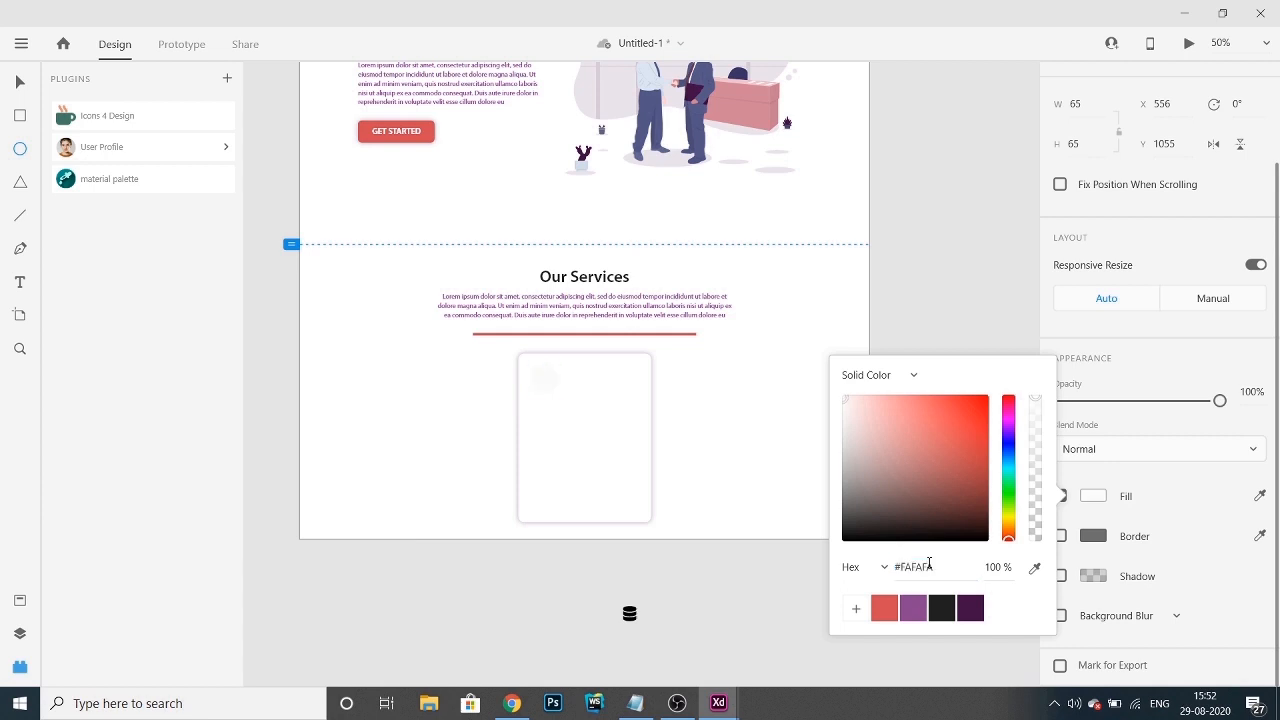
{"action": "left_click", "coordinate": [929, 565]}
{"action": "key", "text": "BackSpace"}
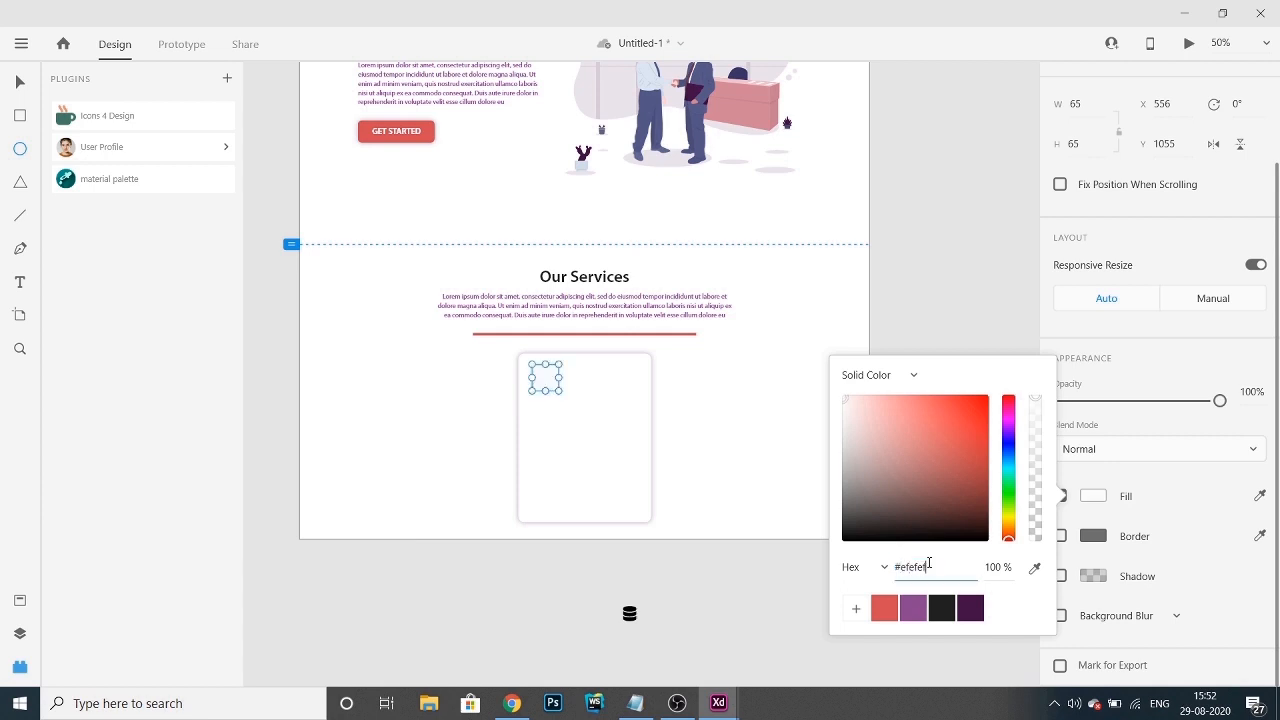
{"action": "type", "text": "efefef"}
{"action": "key", "text": "Return"}
{"action": "left_click", "coordinate": [1108, 528]}
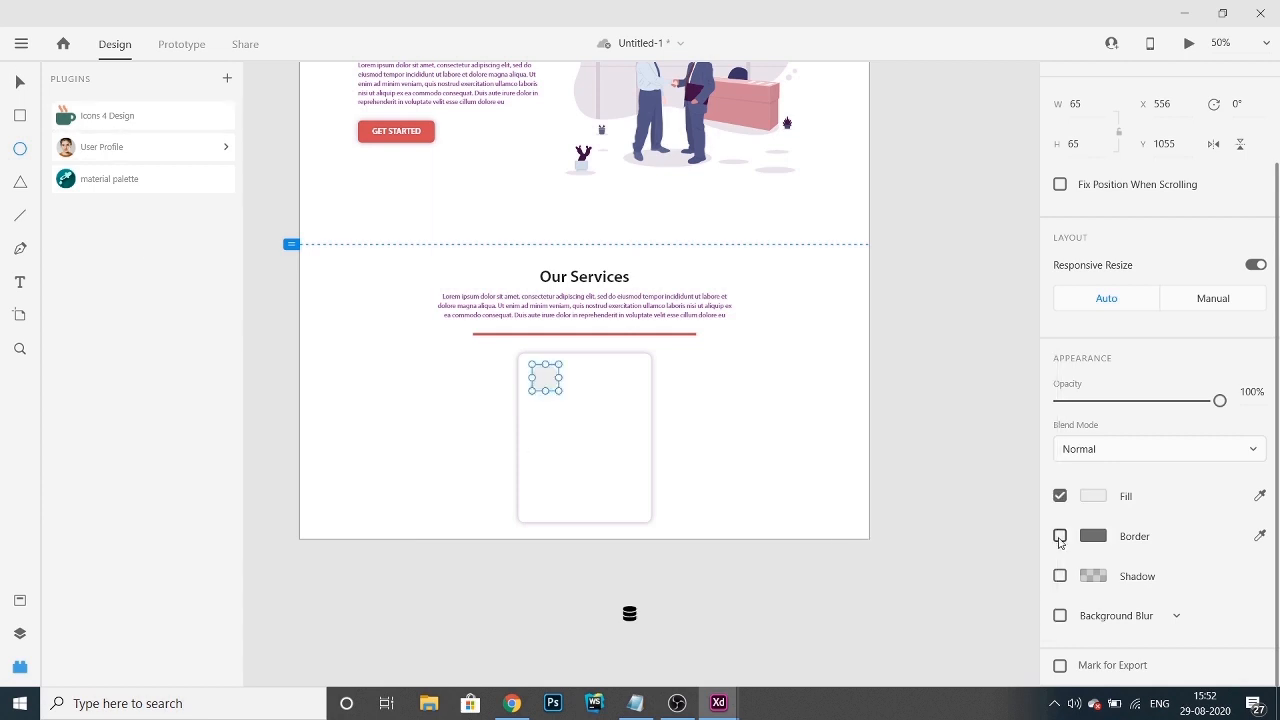
- Give the circle a border of size 1 in #9A9A9A
{"action": "left_click", "coordinate": [1061, 536]}
{"action": "left_click", "coordinate": [1095, 536]}
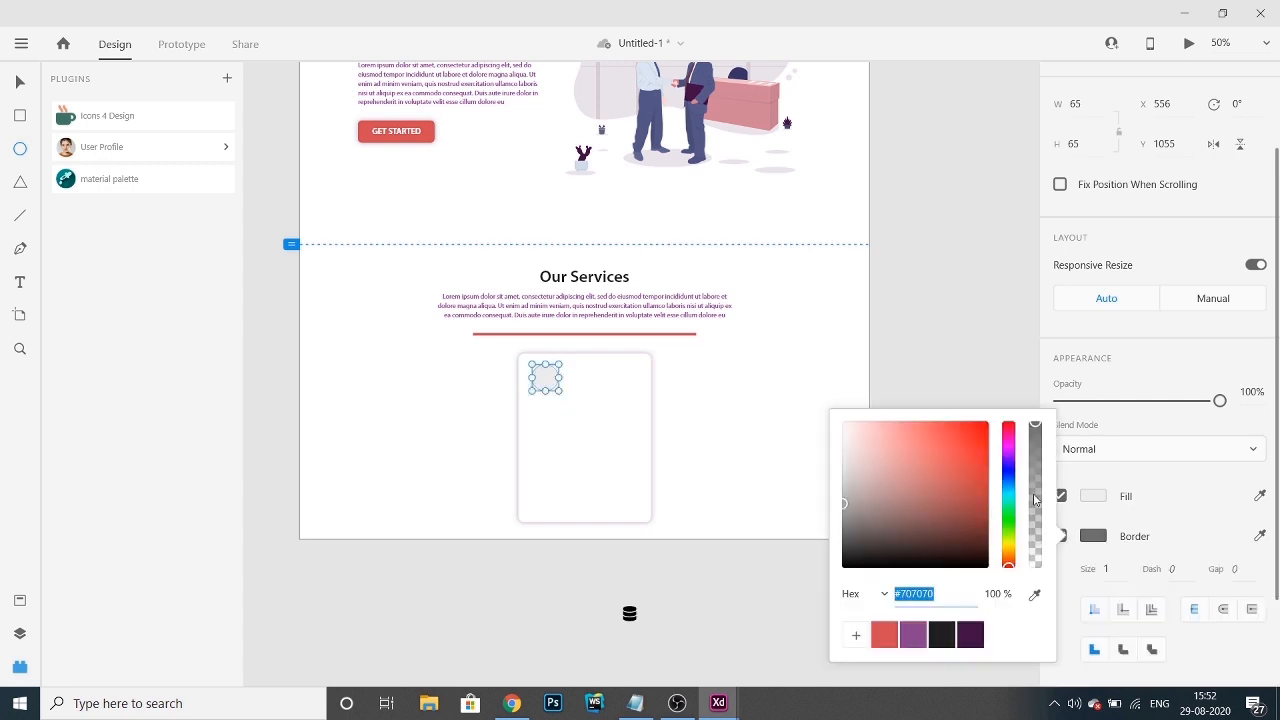
{"action": "left_click", "coordinate": [913, 593]}
{"action": "type", "text": "9a9a9a"}
{"action": "key", "text": "Return"}
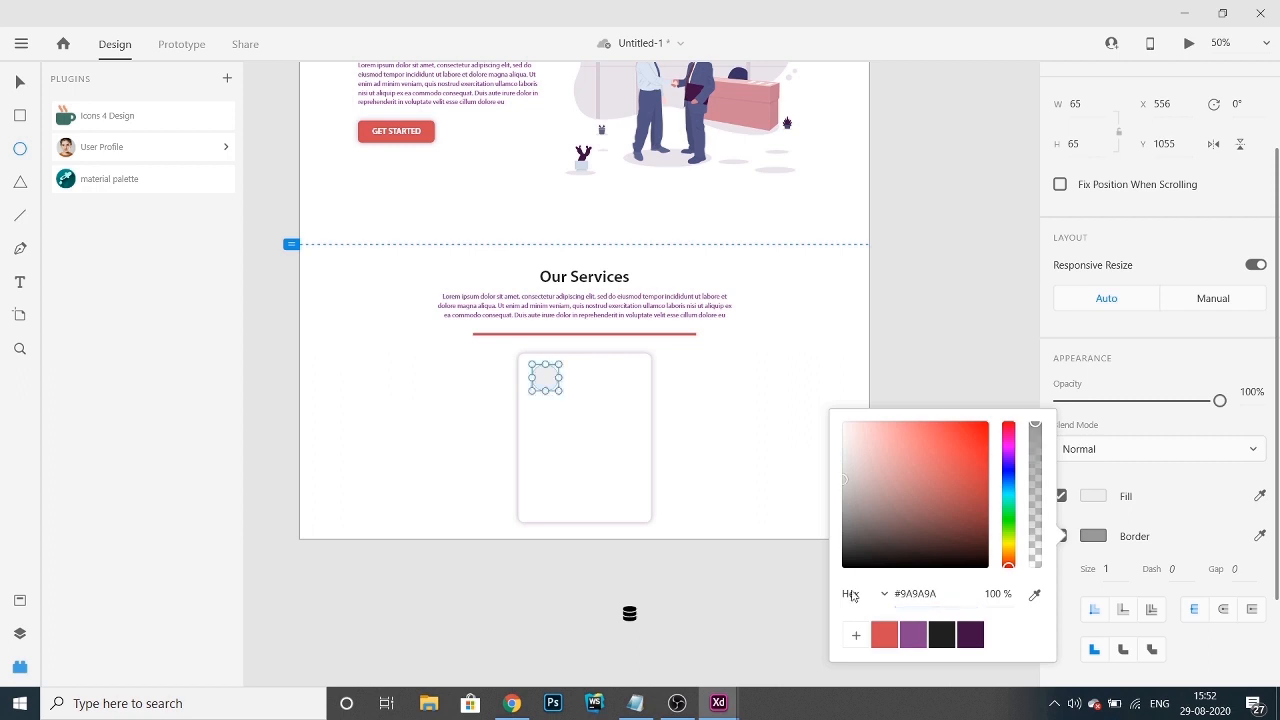
- Move the database icon onto the circle, shrink it to about 21 by 24 px and centre it there
{"action": "left_click", "coordinate": [15, 88]}
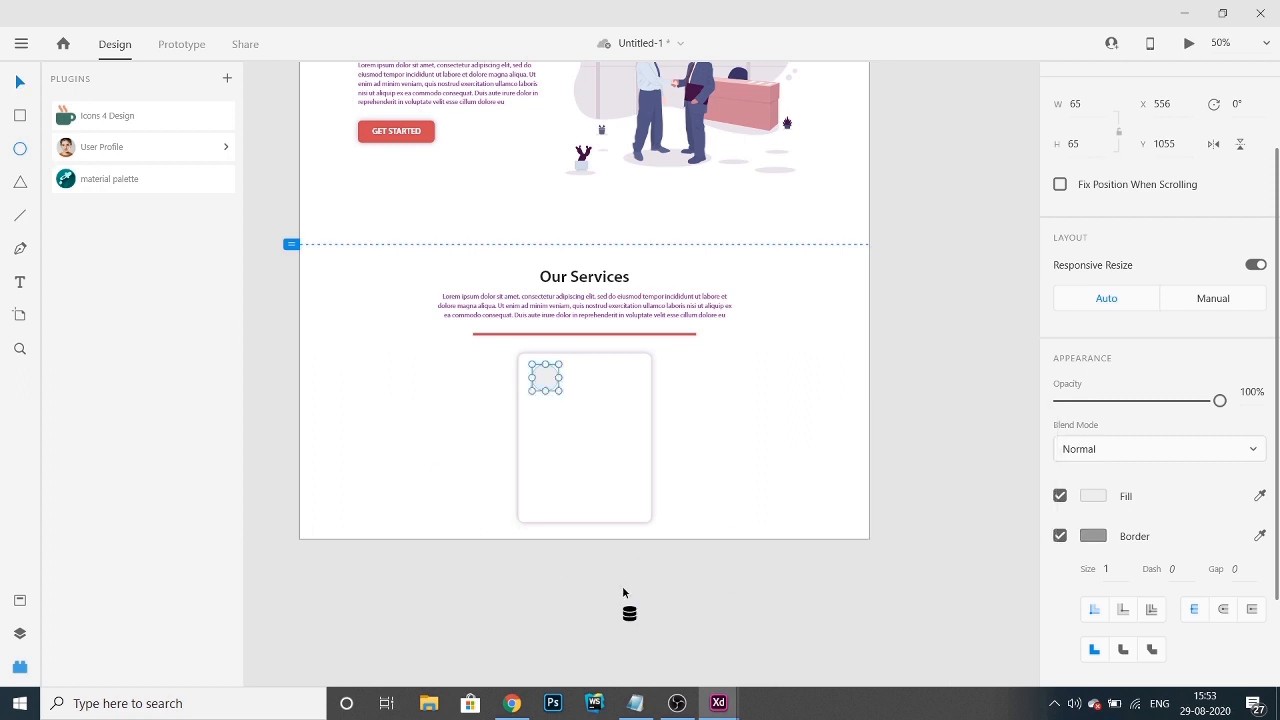
{"action": "left_click_drag", "start_coordinate": [622, 592], "coordinate": [543, 375]}
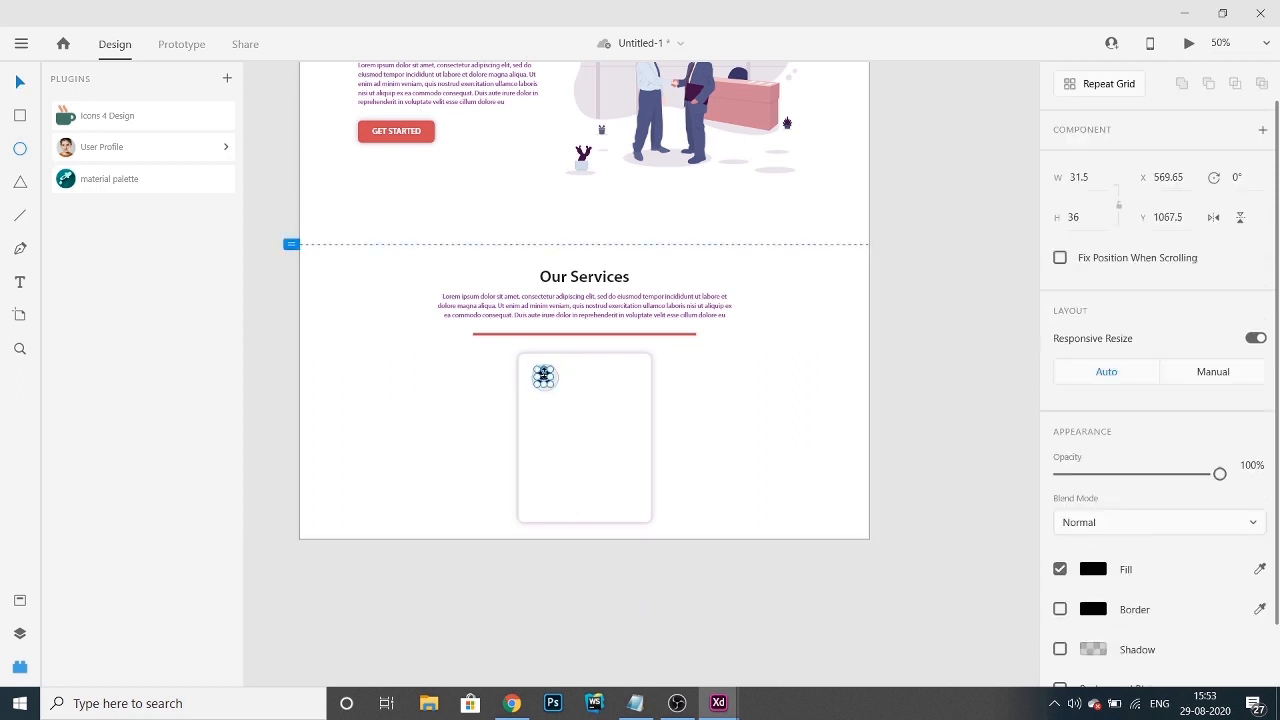
{"action": "key", "text": "ctrl+1"}
{"action": "left_click_drag", "start_coordinate": [457, 404], "coordinate": [460, 396]}
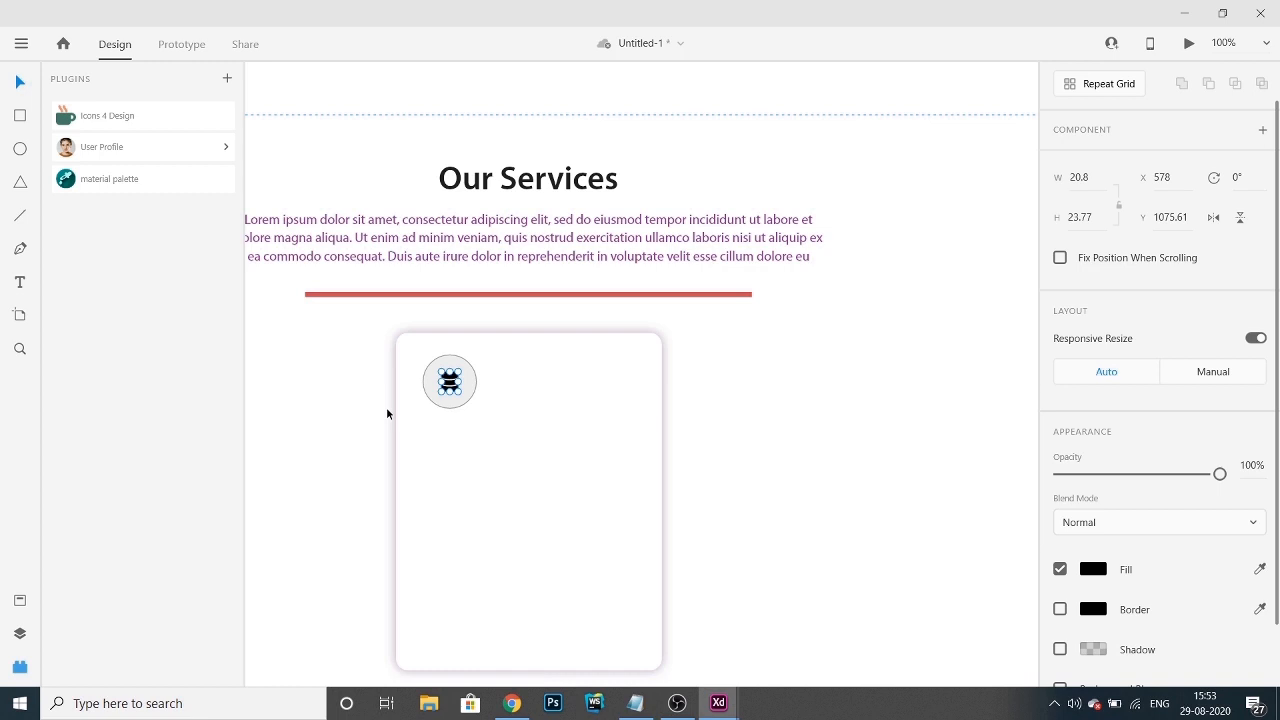
{"action": "left_click_drag", "start_coordinate": [460, 394], "coordinate": [460, 398]}
- Add the text "Database" below the icon circle and set it in Semibold at size 20
{"action": "key", "text": "t"}
{"action": "left_click", "coordinate": [428, 450]}
{"action": "type", "text": "Database"}
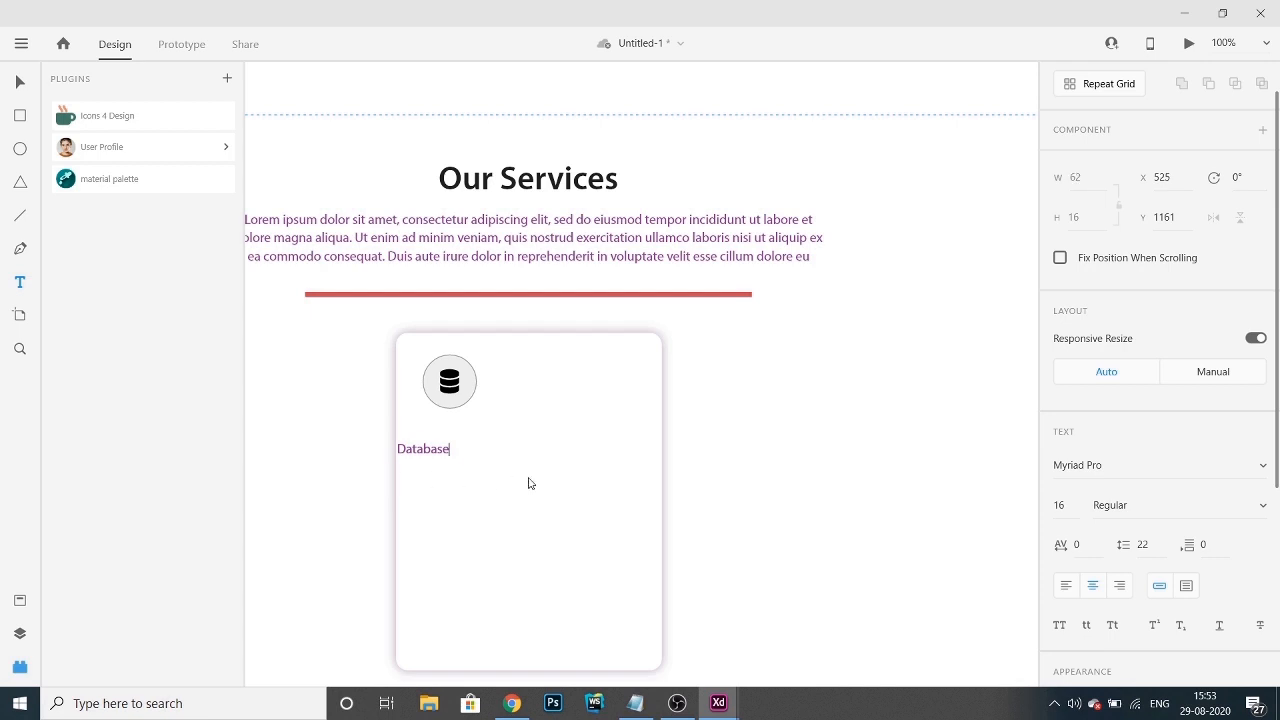
{"action": "key", "text": "ctrl+a"}
{"action": "left_click", "coordinate": [1264, 469]}
{"action": "key", "text": "Escape"}
{"action": "left_click", "coordinate": [1263, 505]}
{"action": "left_click", "coordinate": [1143, 472]}
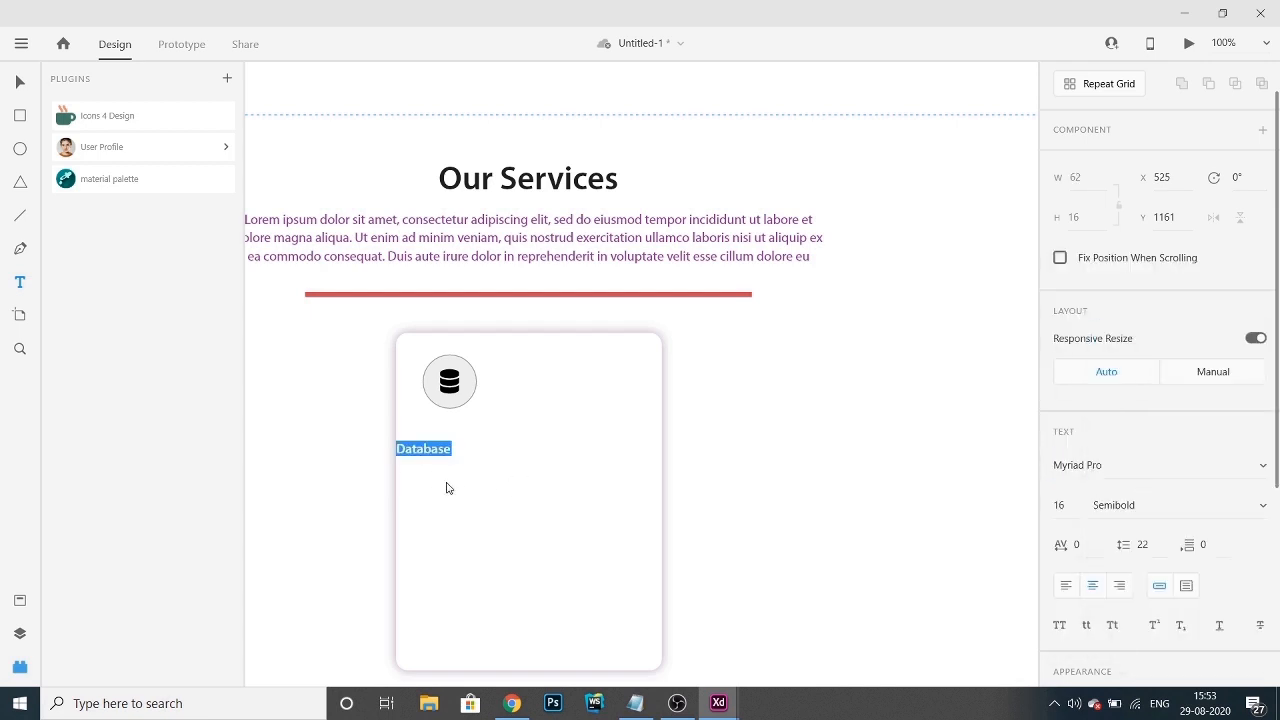
{"action": "left_click", "coordinate": [1058, 507]}
{"action": "type", "text": "20"}
{"action": "key", "text": "Return"}
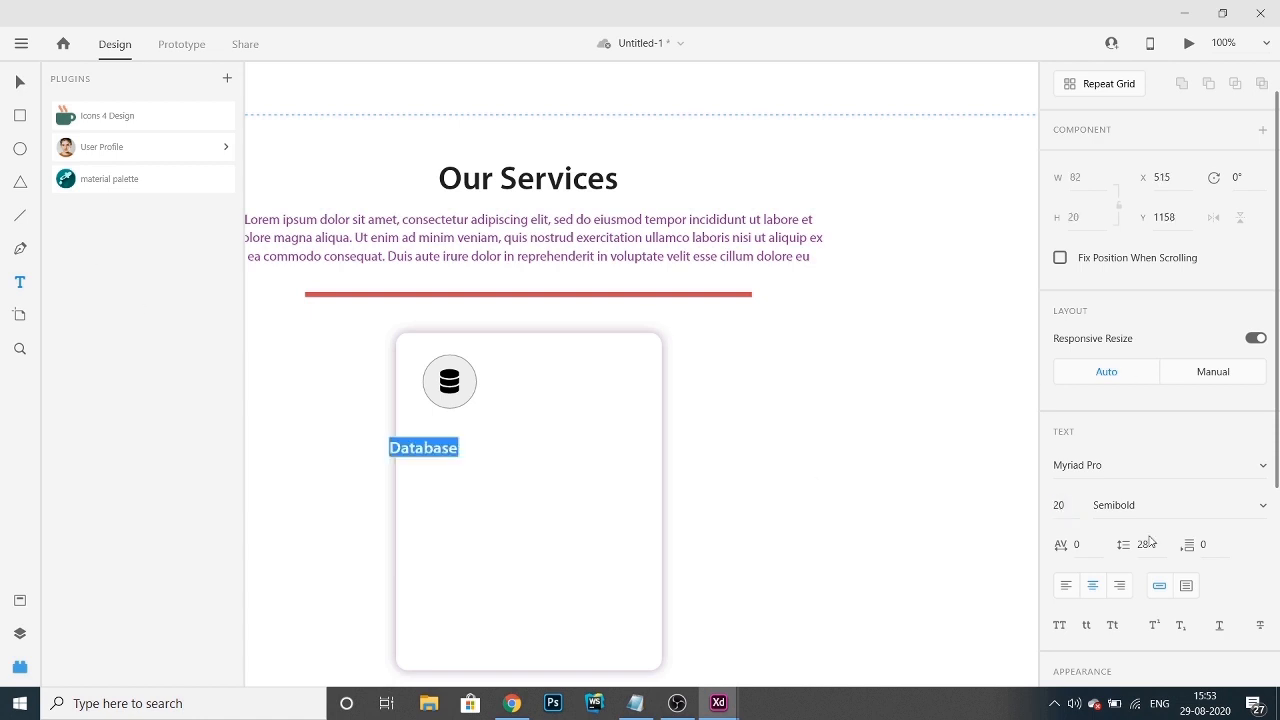
- Colour the Database heading #212121 and align it with the circle's left edge just below the icon
{"action": "scroll", "coordinate": [1150, 541], "scroll_direction": "down", "scroll_amount": 3}
{"action": "left_click", "coordinate": [1093, 491]}
{"action": "left_click", "coordinate": [941, 591]}
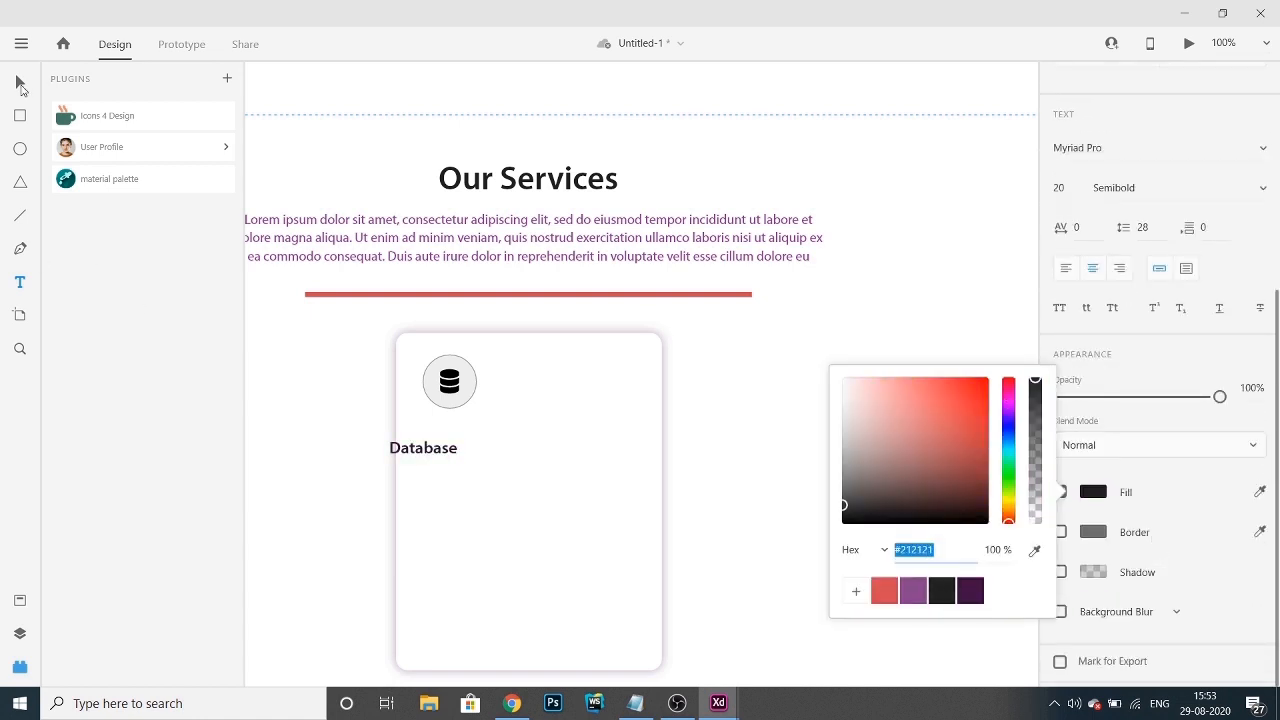
{"action": "left_click", "coordinate": [20, 84]}
{"action": "left_click_drag", "start_coordinate": [420, 452], "coordinate": [453, 443]}
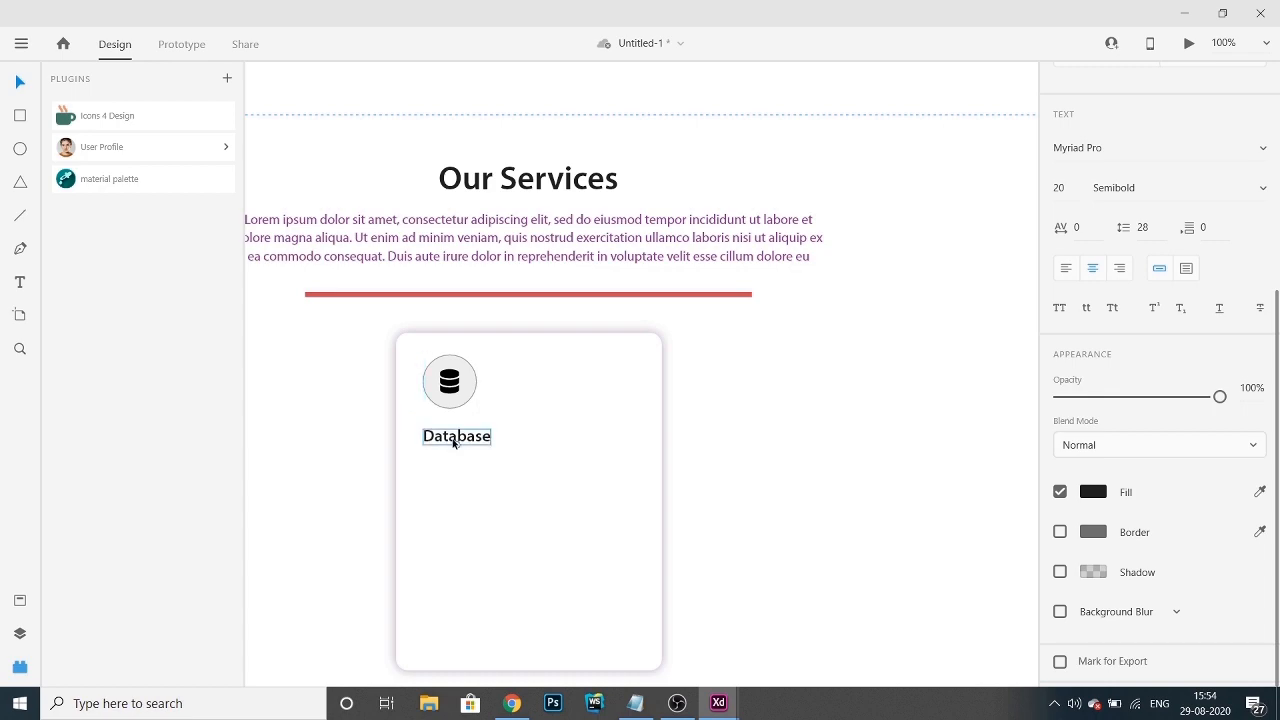
- Duplicate the Our Services paragraph and place the copy over the card below the Database heading
{"action": "left_click", "coordinate": [520, 258]}
{"action": "left_click_drag", "start_coordinate": [522, 258], "coordinate": [621, 472]}
{"action": "left_click_drag", "start_coordinate": [601, 556], "coordinate": [690, 581]}
{"action": "key", "text": "ctrl+minus"}
{"action": "key", "text": "ctrl+minus"}
{"action": "key", "text": "ctrl+minus"}
{"action": "left_click_drag", "start_coordinate": [670, 449], "coordinate": [601, 427]}
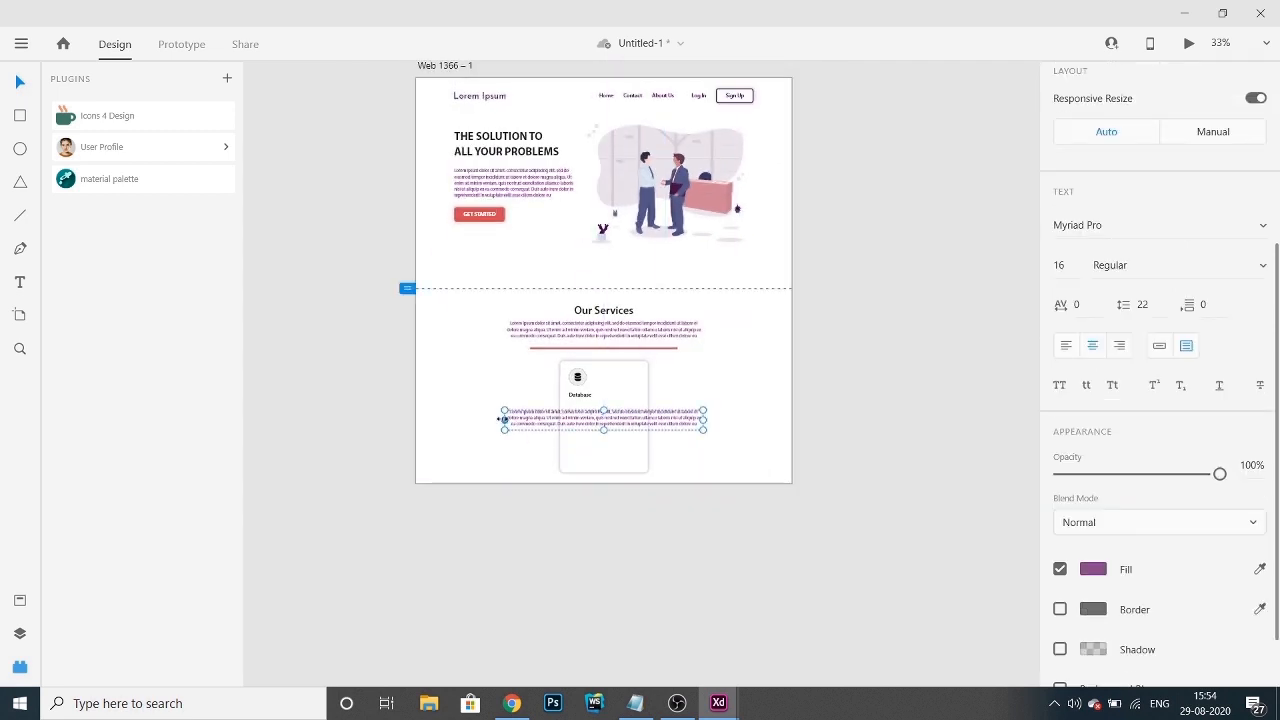
- Narrow the copied paragraph's text box to fit inside the card and left-align its text
{"action": "left_click_drag", "start_coordinate": [503, 418], "coordinate": [568, 420]}
{"action": "left_click_drag", "start_coordinate": [705, 418], "coordinate": [600, 432]}
{"action": "left_click", "coordinate": [1066, 346]}
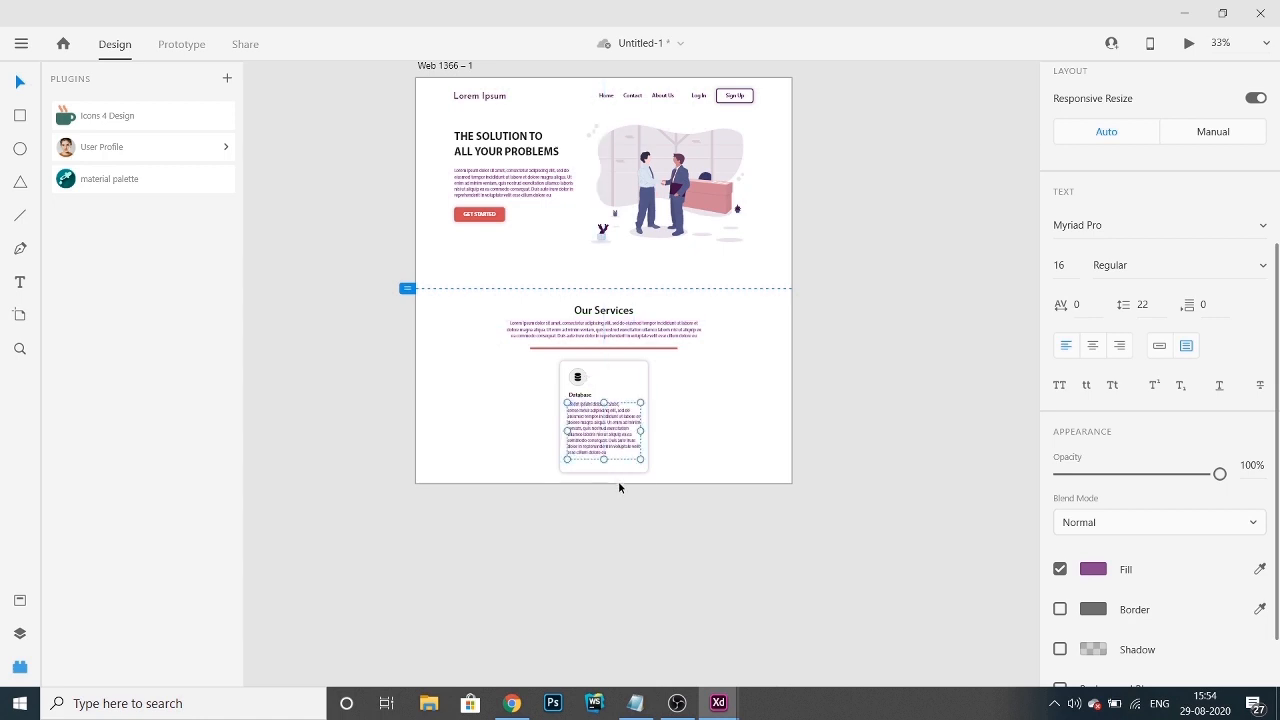
- Preview the page in a maximized window and check the Database card in the Our Services section
{"action": "key", "text": "alt"}
{"action": "key", "text": "ctrl+Return"}
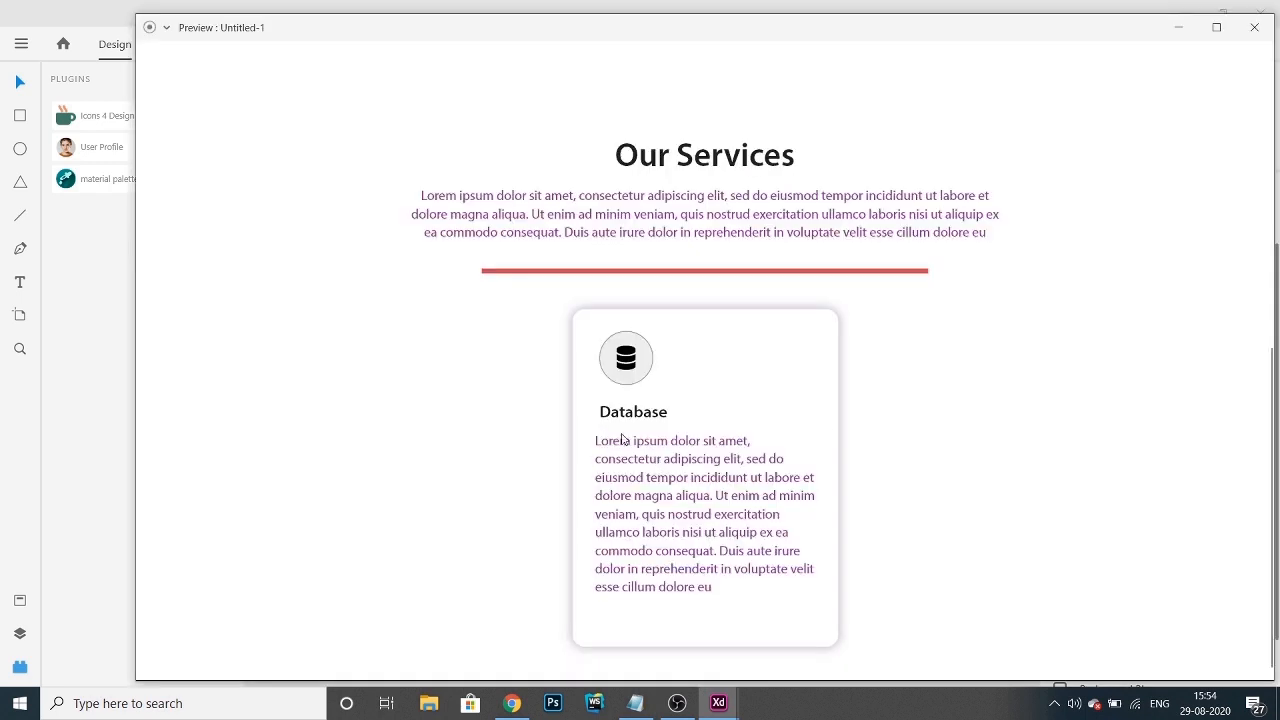
{"action": "left_click", "coordinate": [1217, 28]}
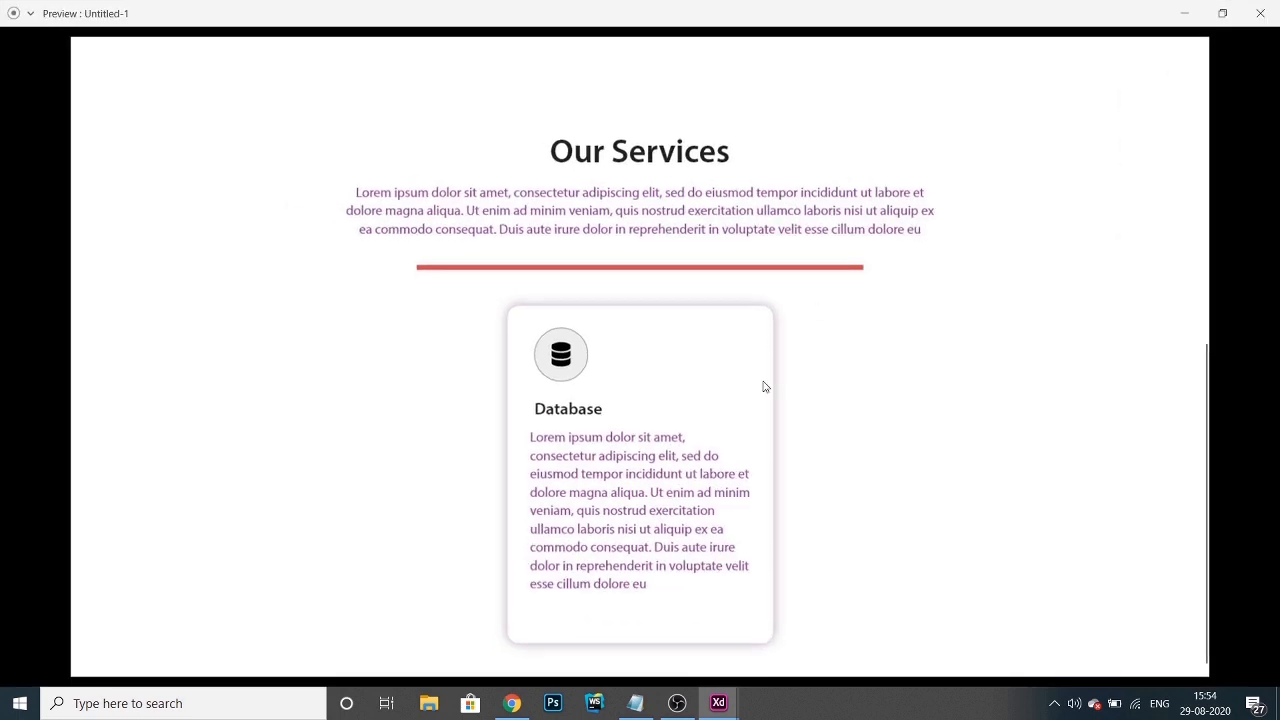